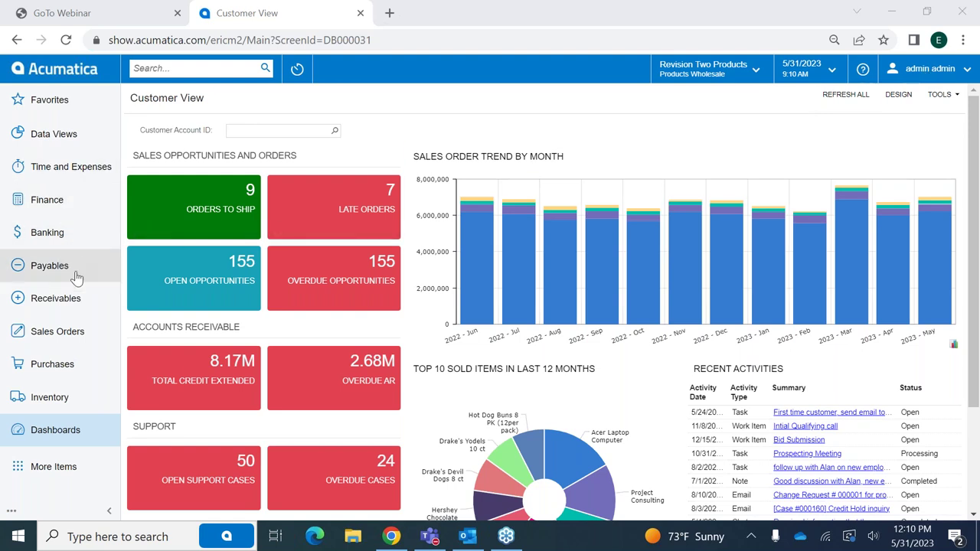
- Browse the Finance and Payables workspaces and the additional workspaces, and return to the home dashboard
click(59, 203)
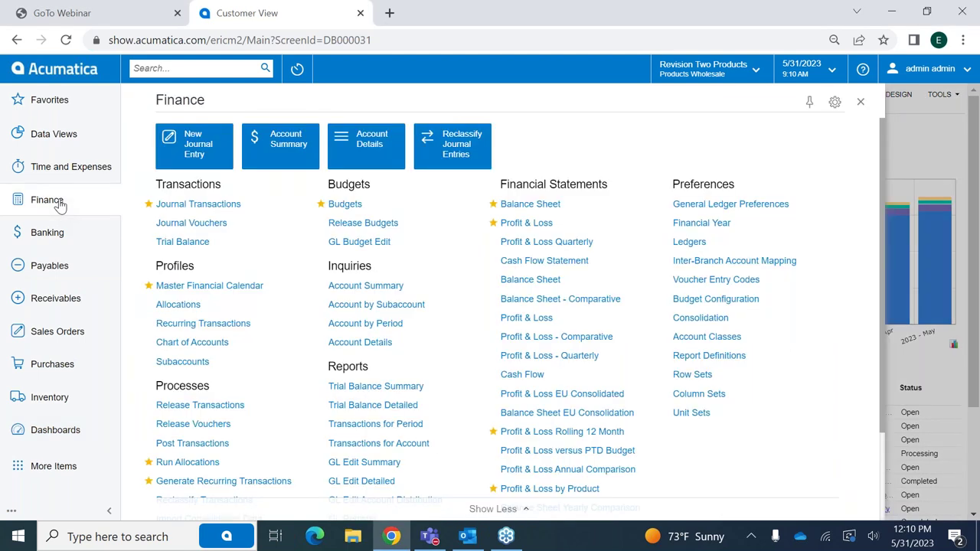
click(59, 272)
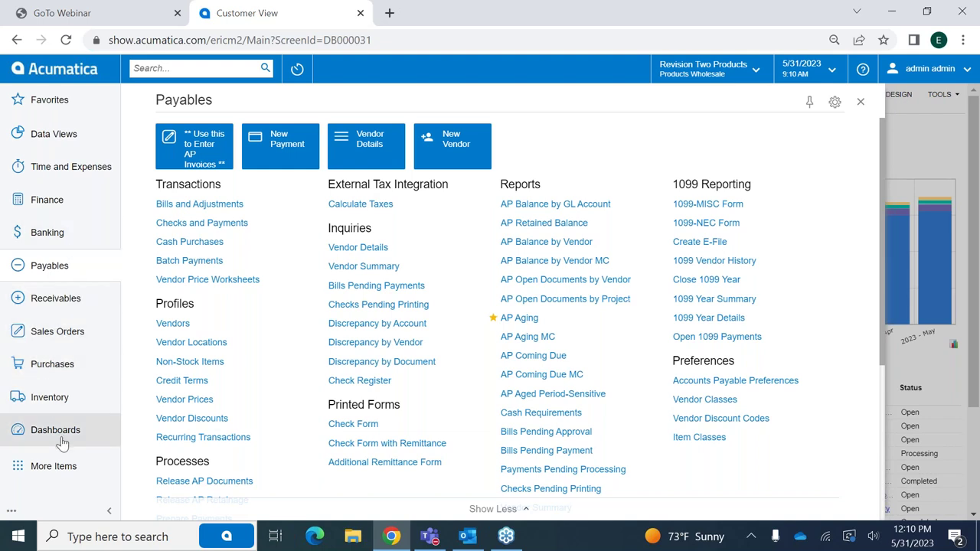
click(60, 465)
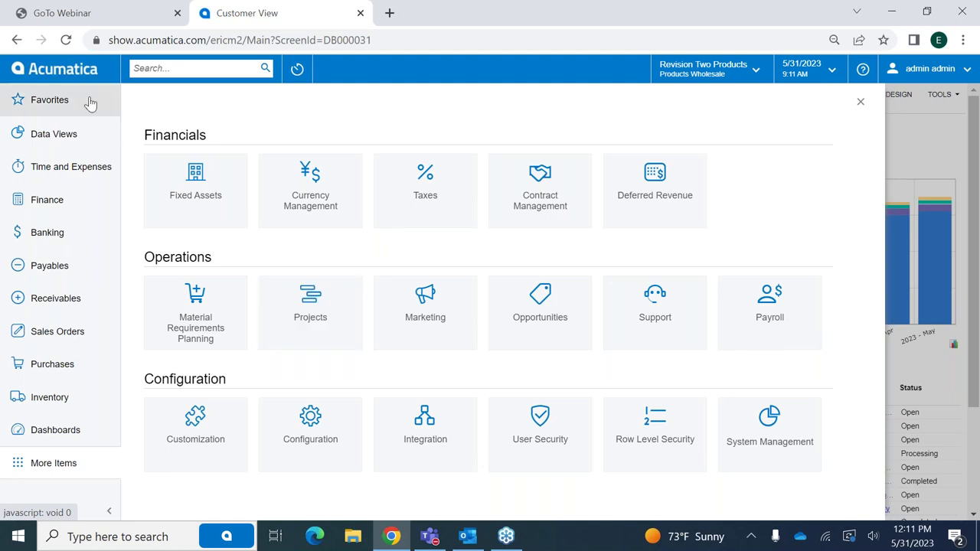
click(77, 75)
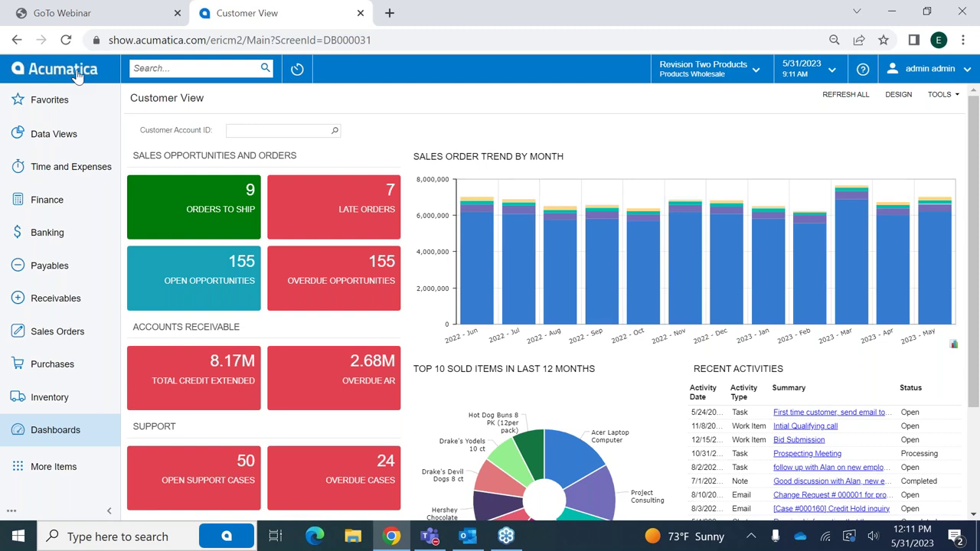
- Compare the full and shortened lists of Payables workspace items, leaving the shortened list displayed
click(69, 270)
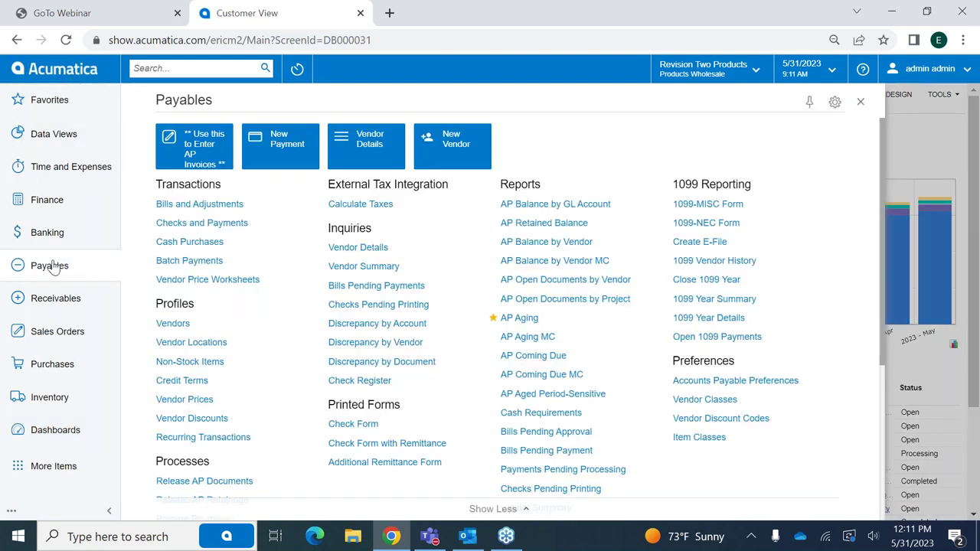
click(507, 510)
click(496, 471)
click(492, 511)
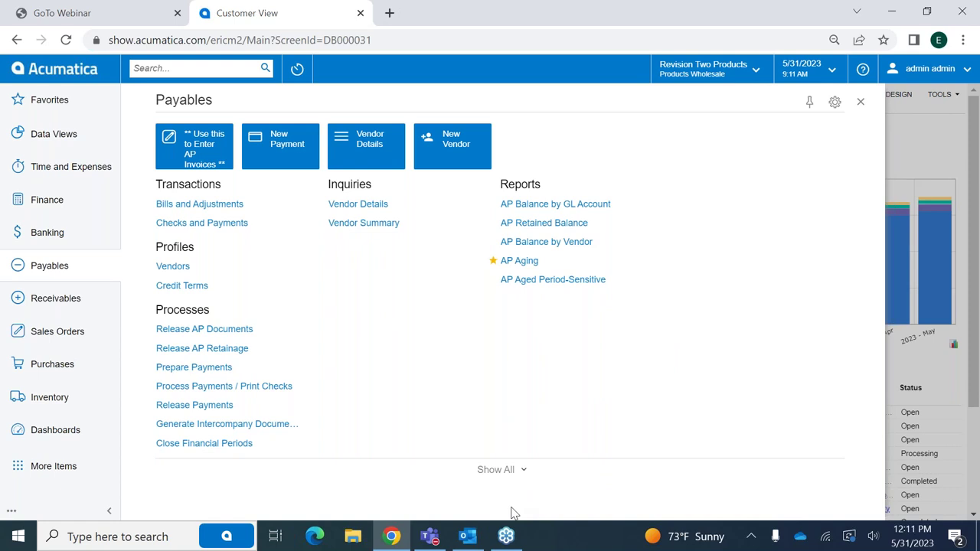
click(495, 471)
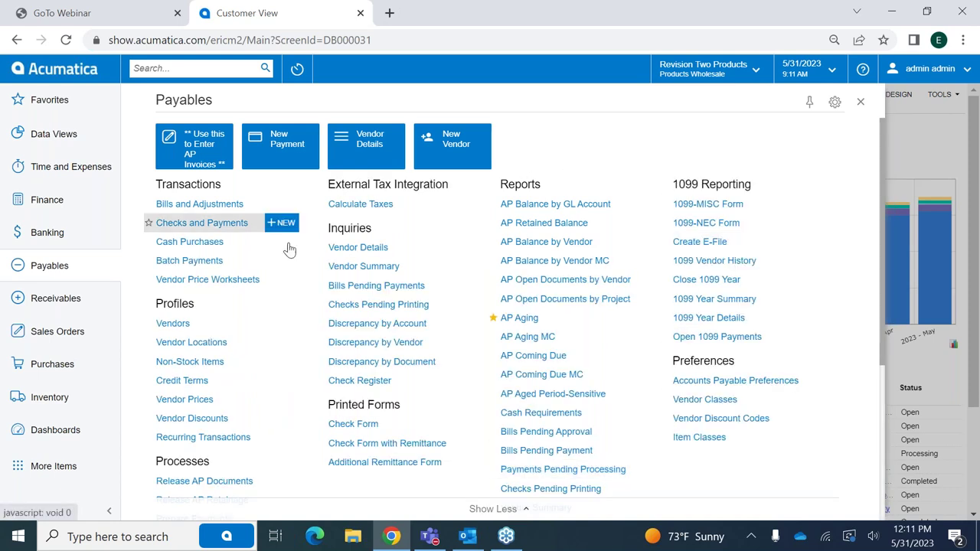
scroll(426, 371, down, 5)
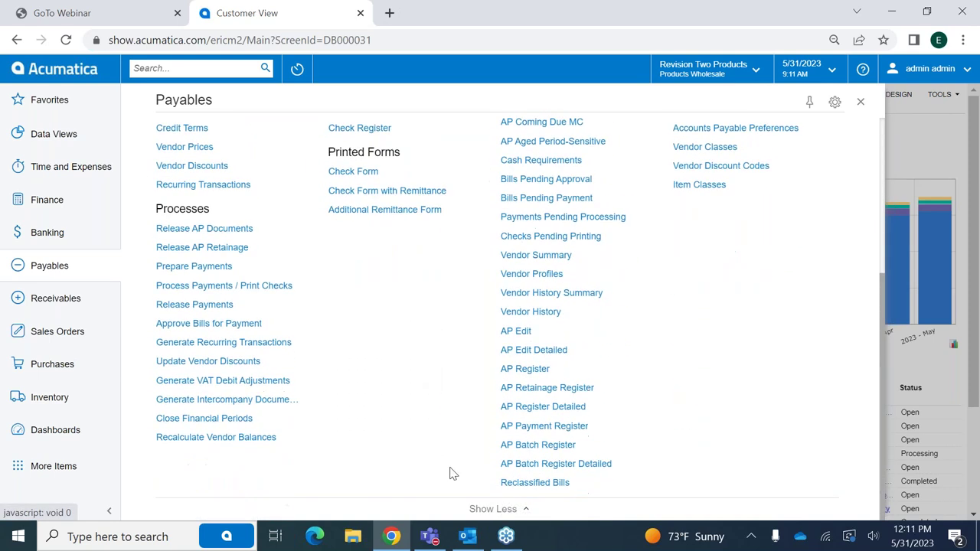
click(508, 510)
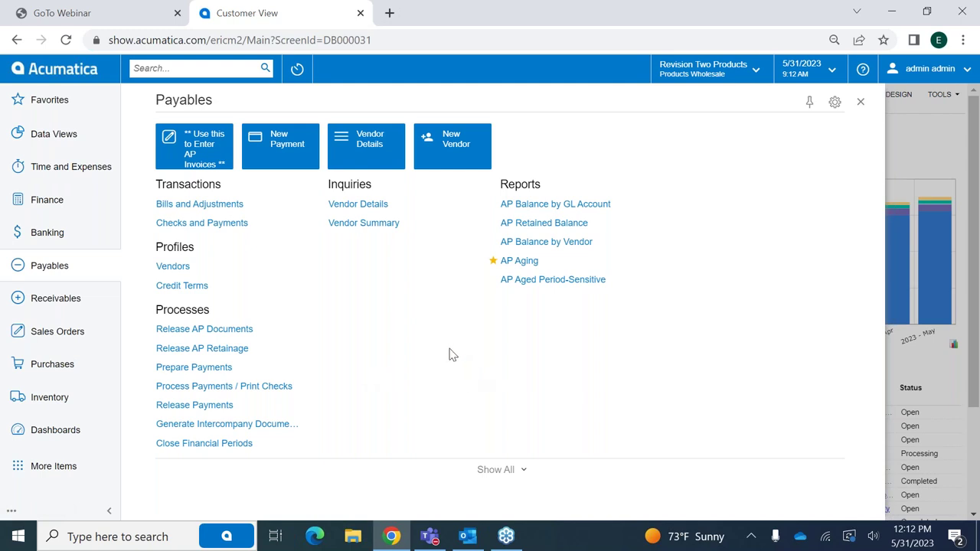
- Compare the Favorites list with the Payables workspace and return to the home dashboard
click(45, 105)
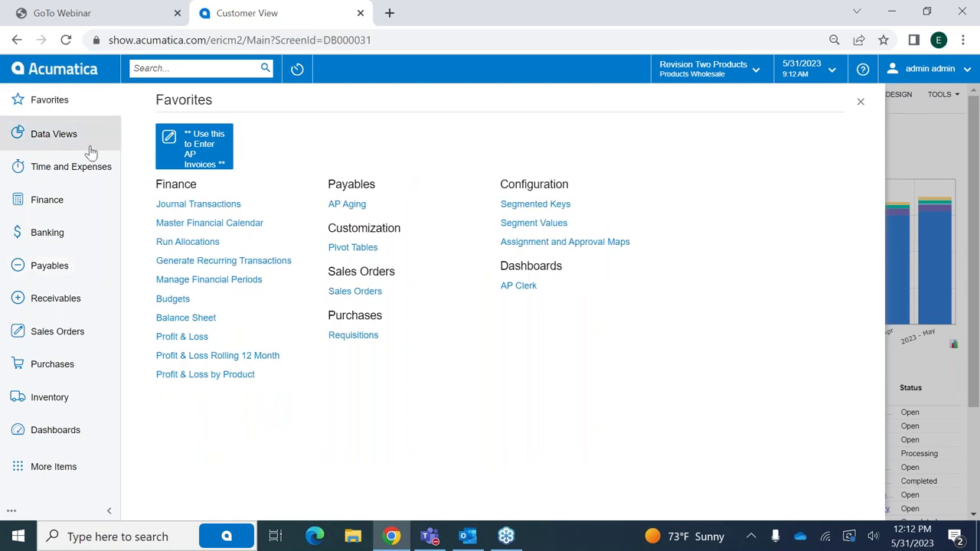
click(52, 268)
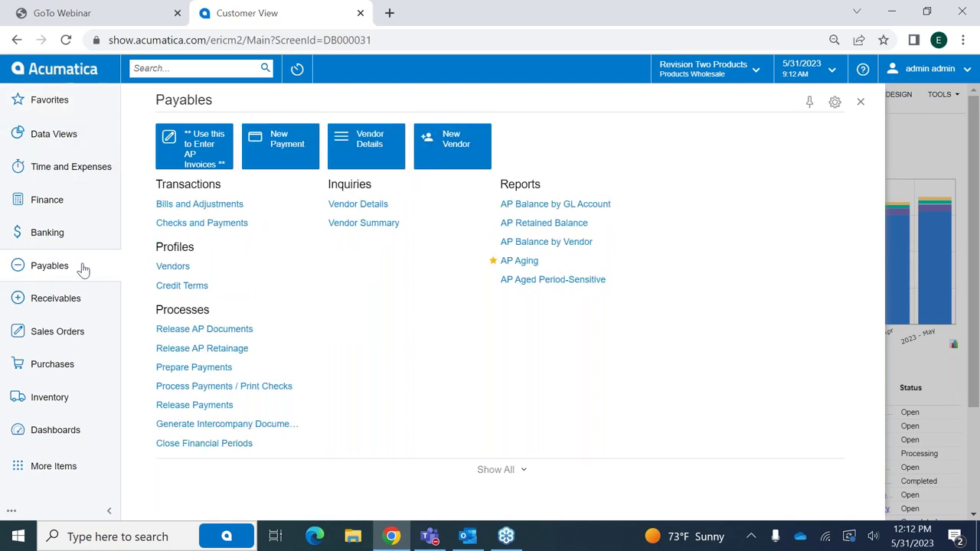
click(63, 101)
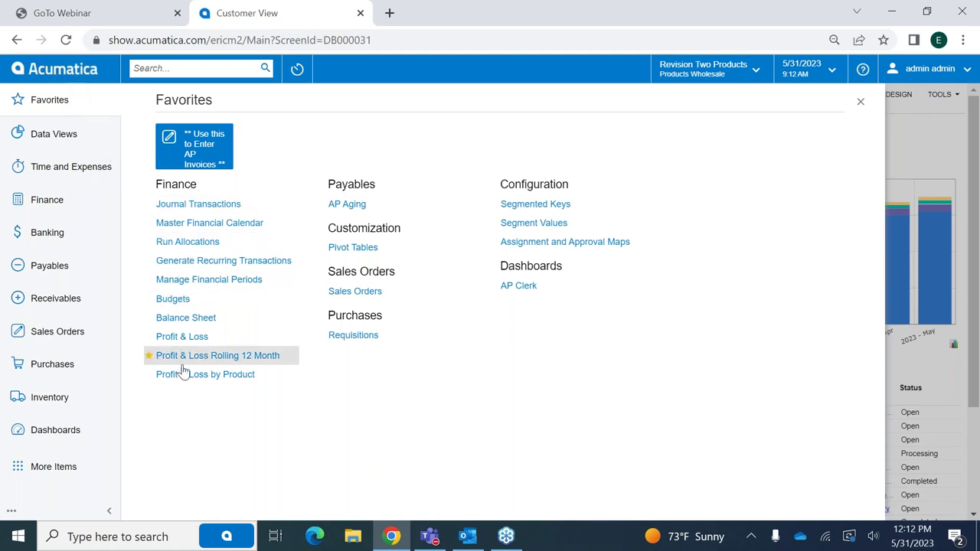
click(60, 75)
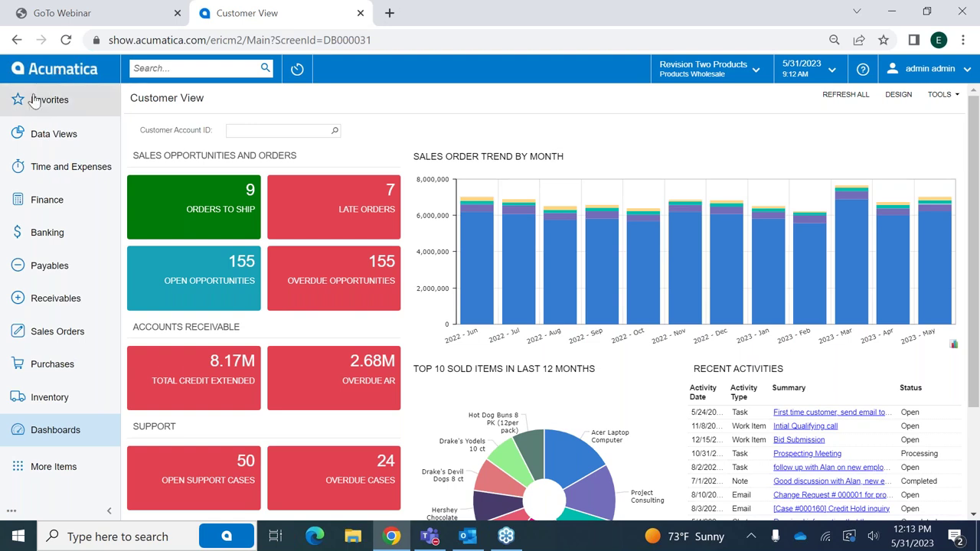
- Search the system for "financial" and review the matching menu items and help topics
click(166, 67)
text(tinancia)
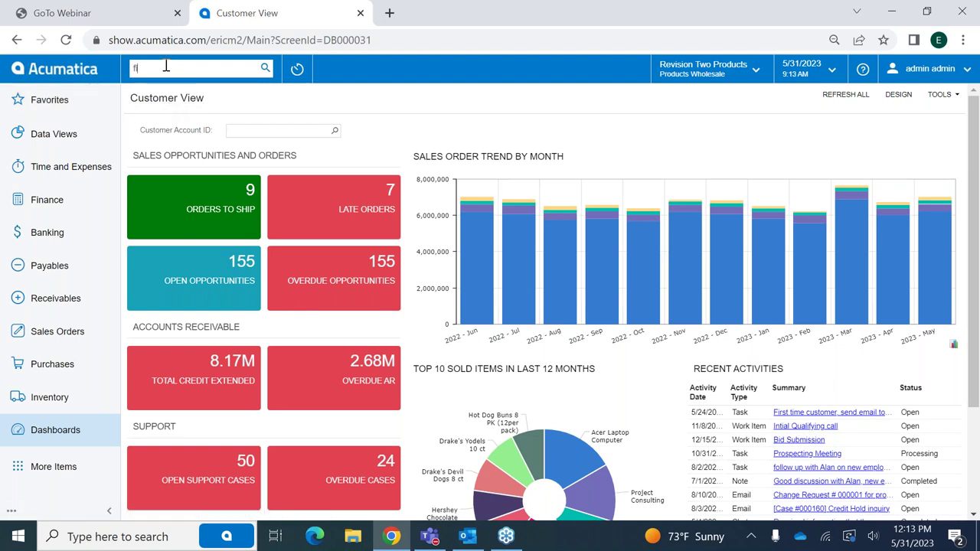
text(l)
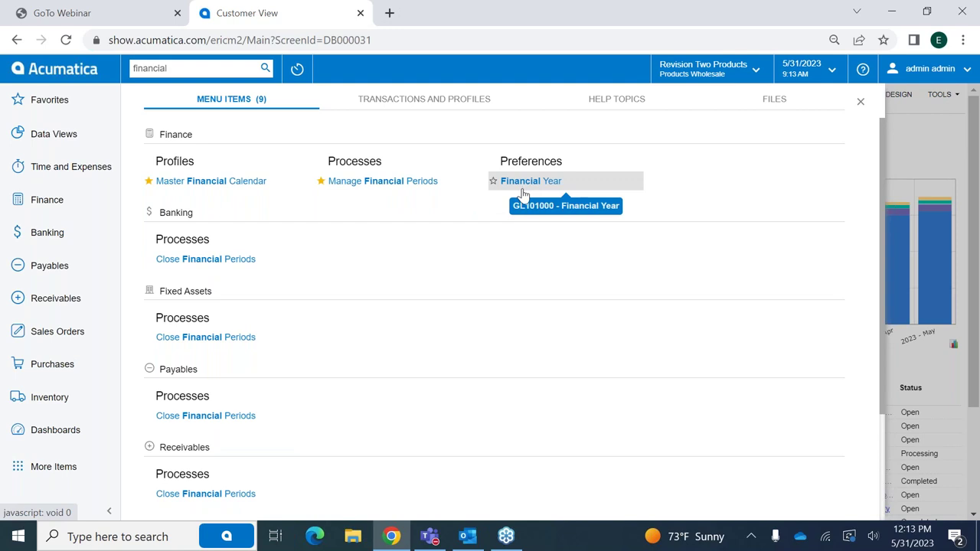
click(617, 103)
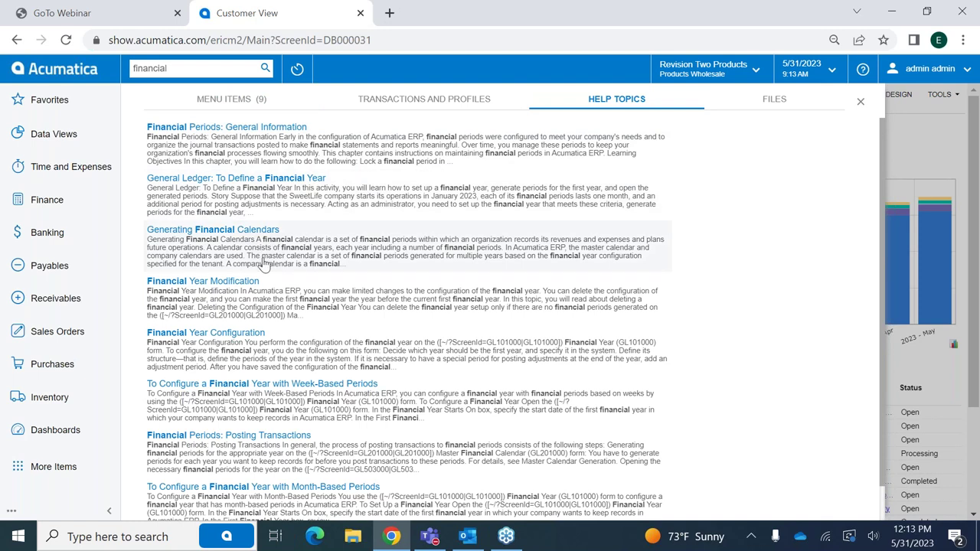
scroll(450, 369, down, 1)
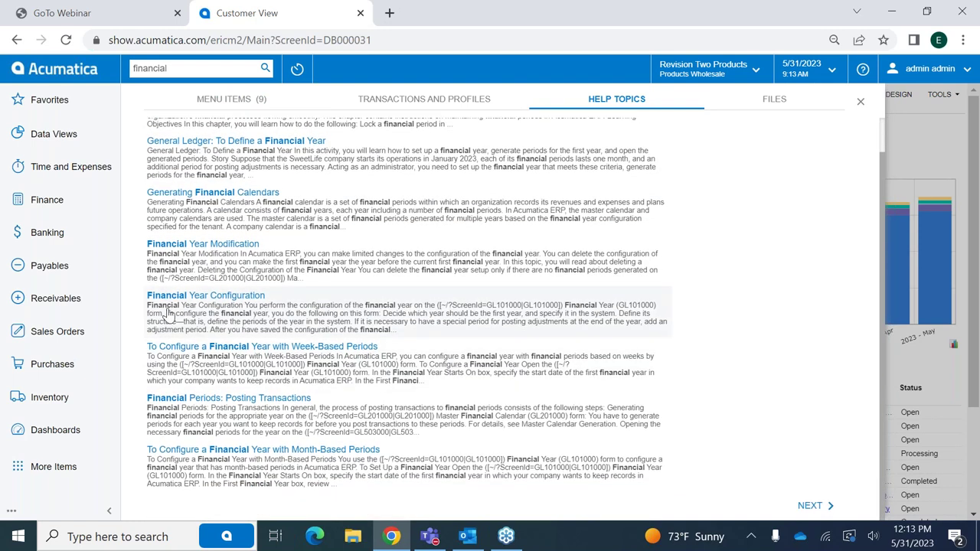
scroll(494, 430, up, 1)
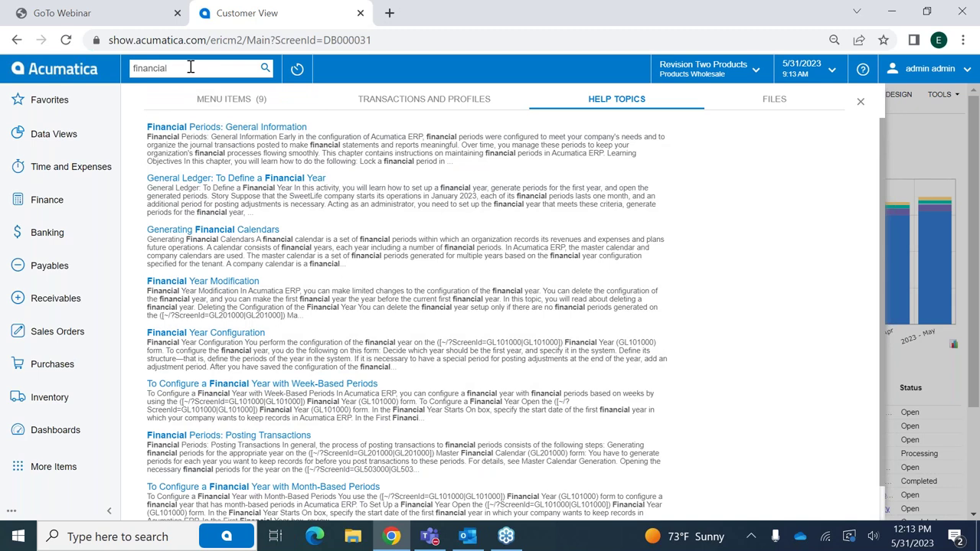
key(BackSpace)
text(212 )
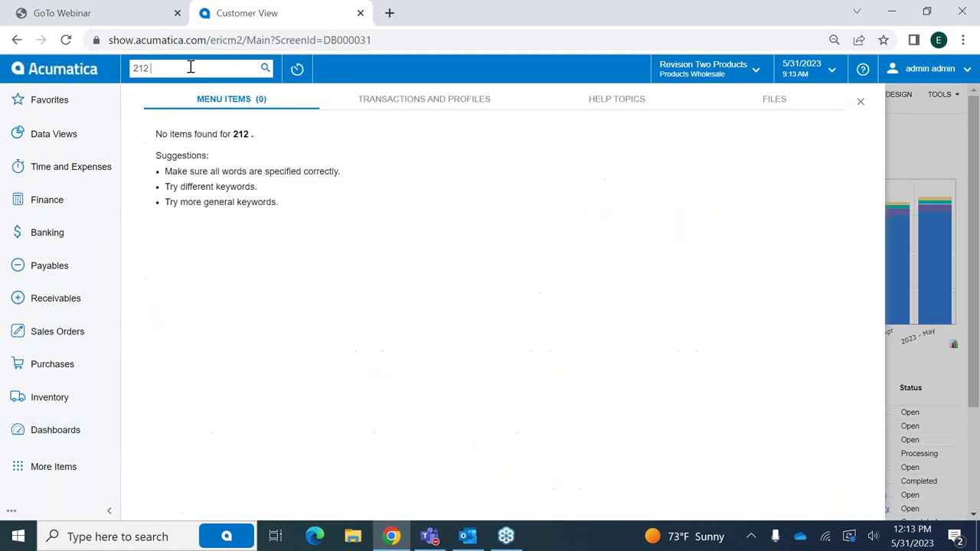
text(555)
click(414, 100)
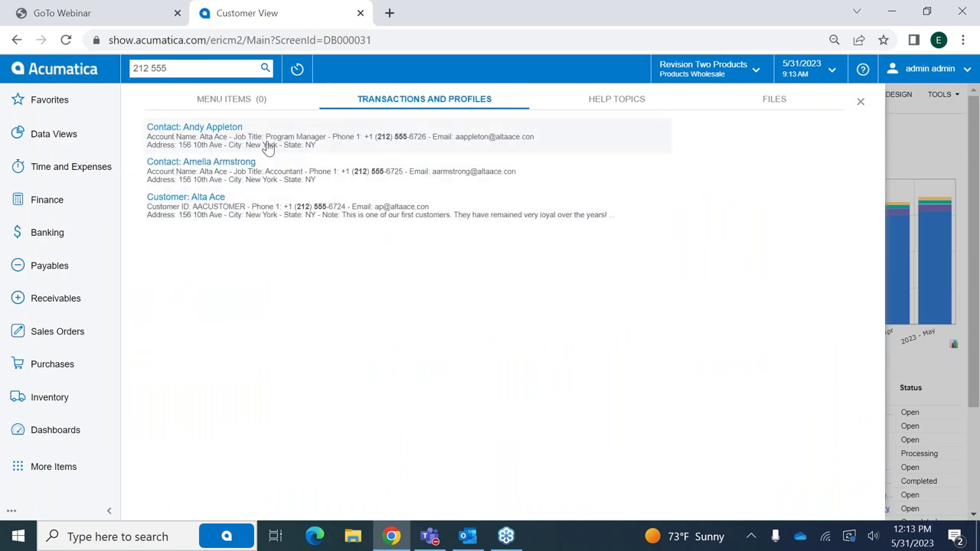
click(207, 198)
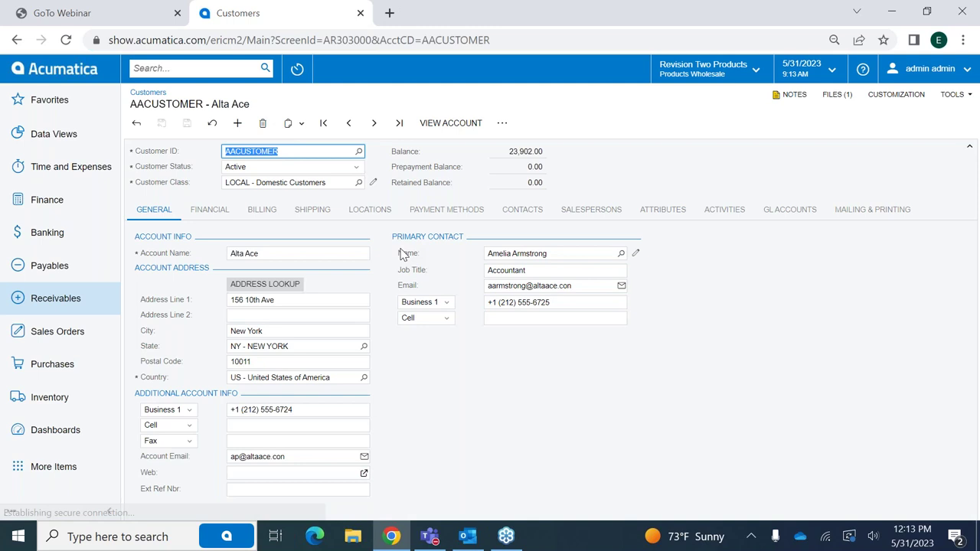
- Search for "case", review the matching transactions, help topics and files, and return to the home dashboard
click(163, 69)
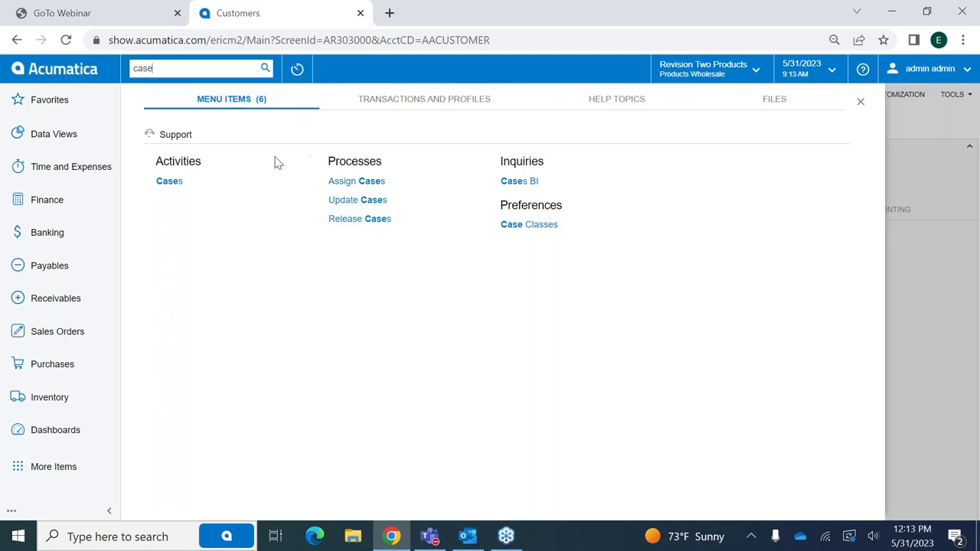
click(424, 99)
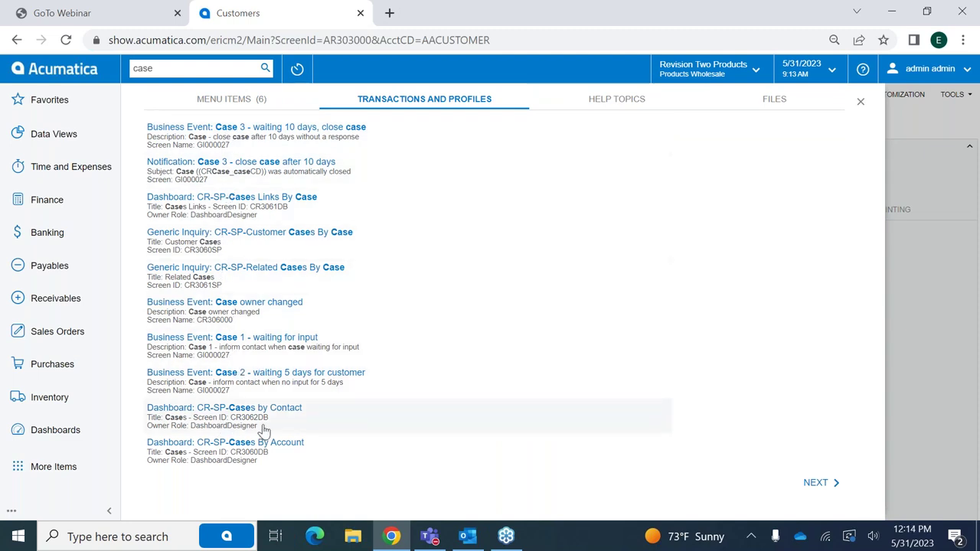
click(609, 100)
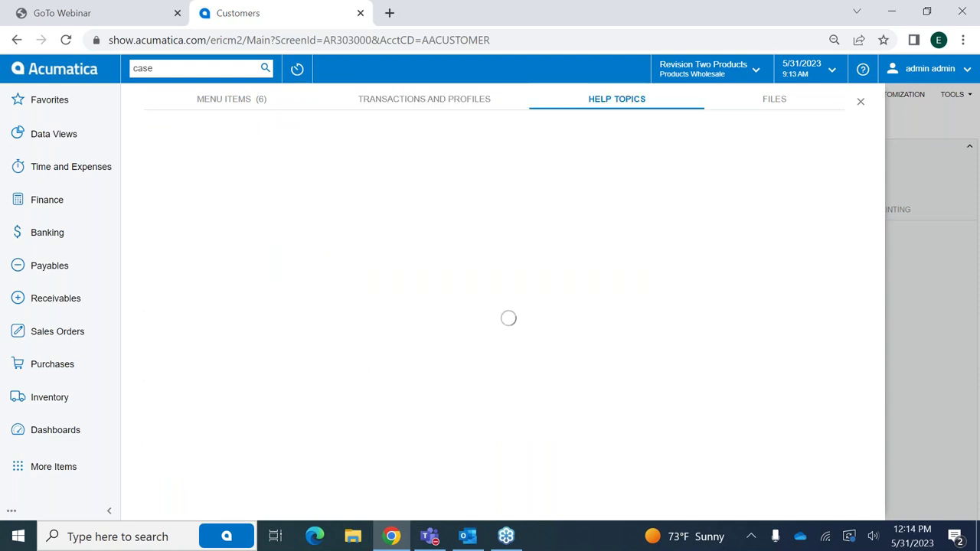
click(776, 100)
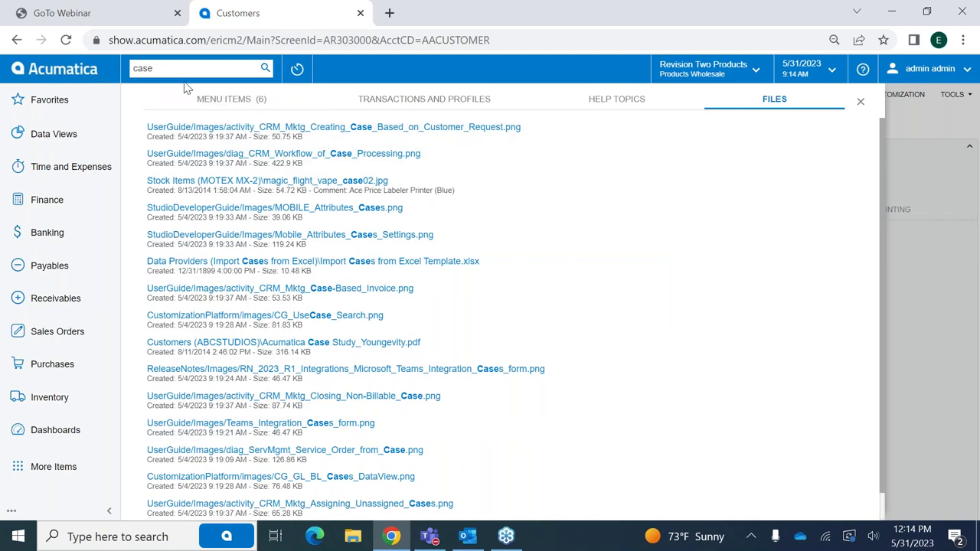
click(90, 71)
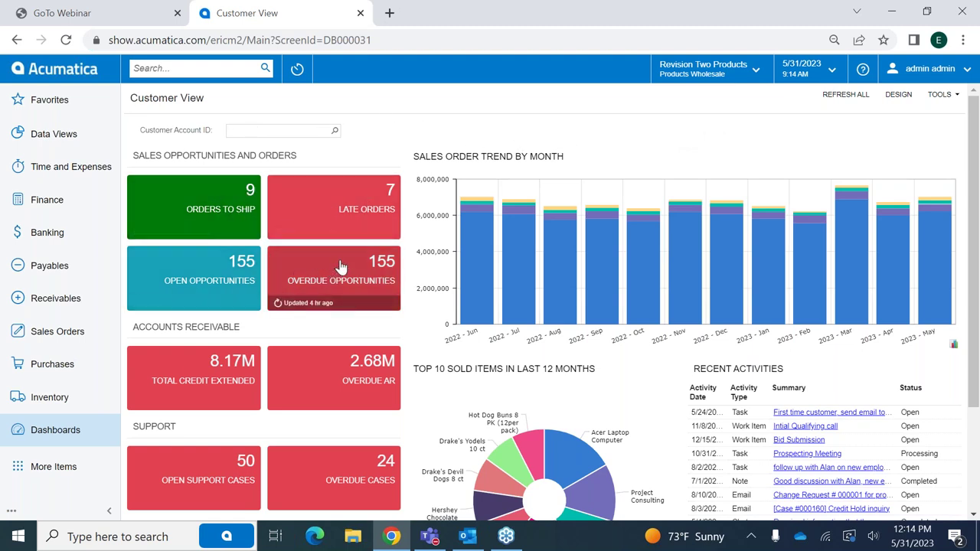
- Review the Customer View dashboard and drill down into its overdue opportunities, returning to the dashboard when finished
scroll(341, 266, down, 3)
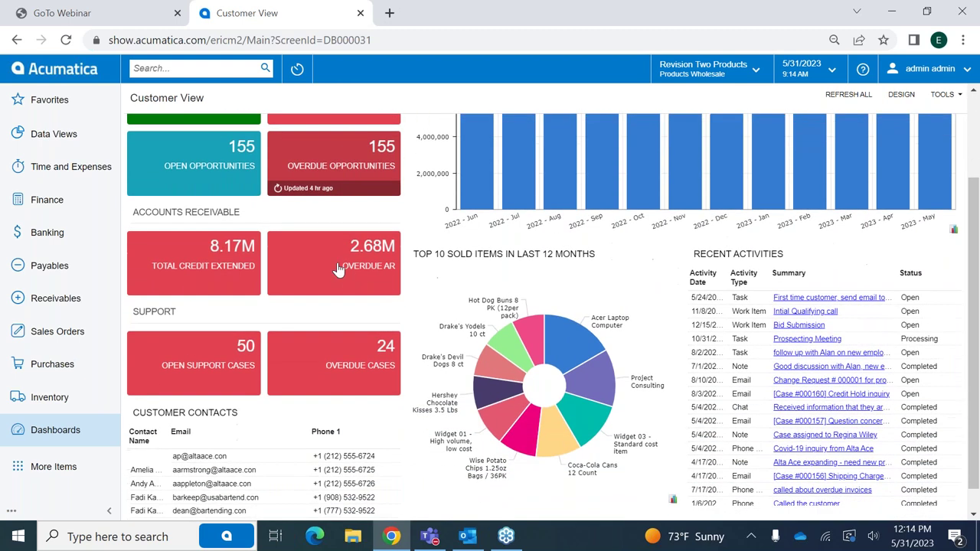
scroll(340, 268, down, 1)
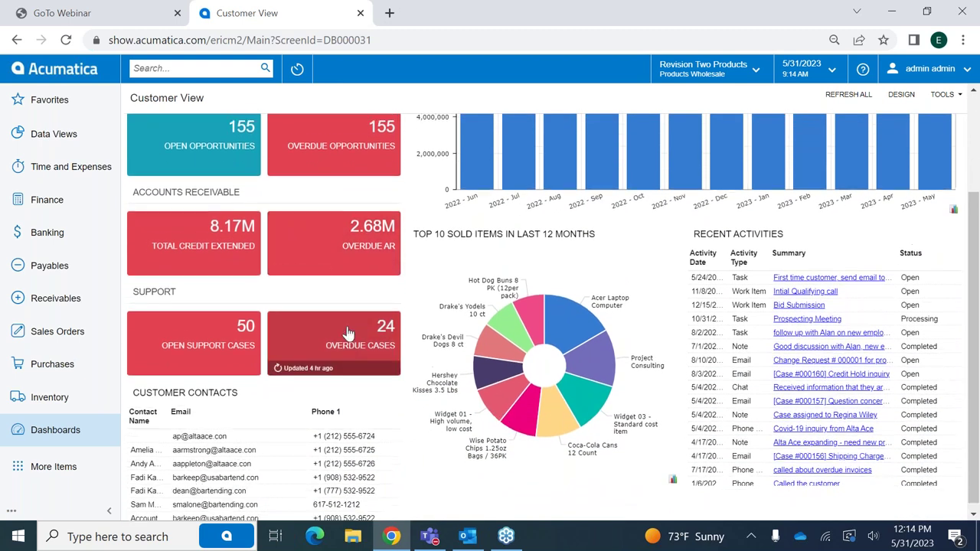
scroll(349, 333, up, 4)
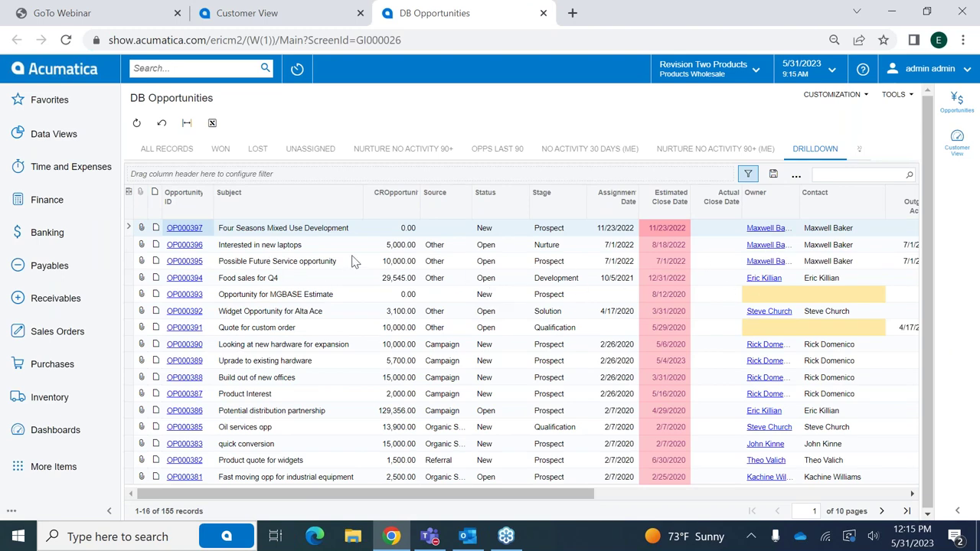
click(46, 69)
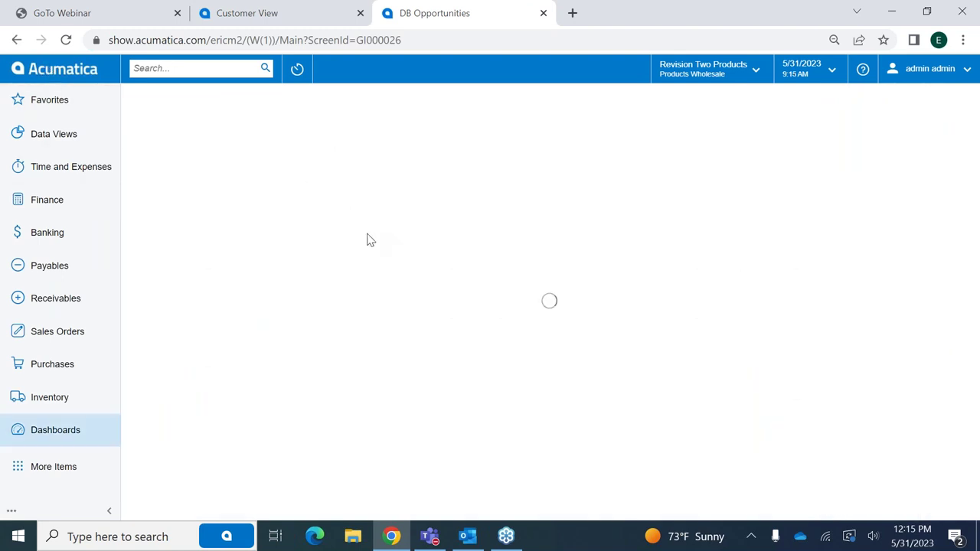
- Drill down from the late orders tile to the third listed sales order, and close both the order and the list
click(389, 214)
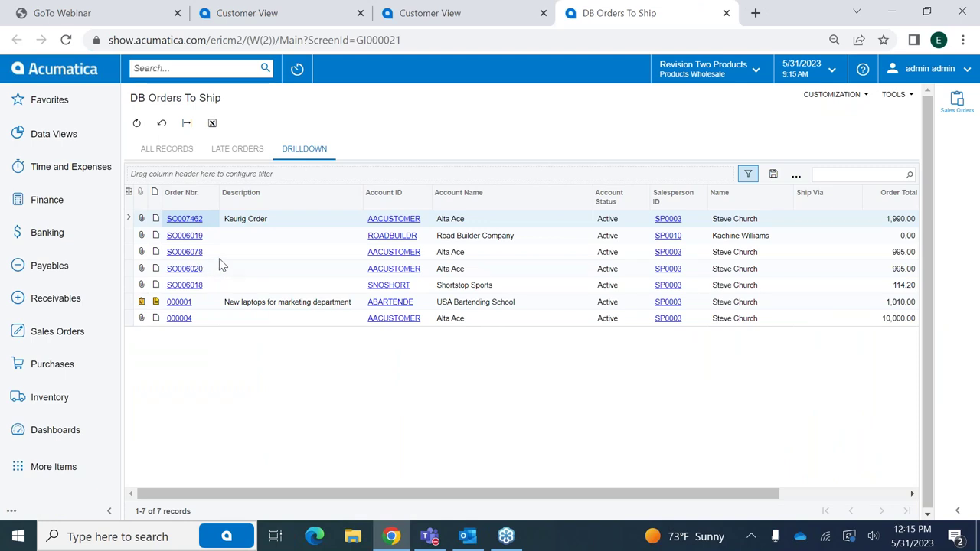
click(185, 252)
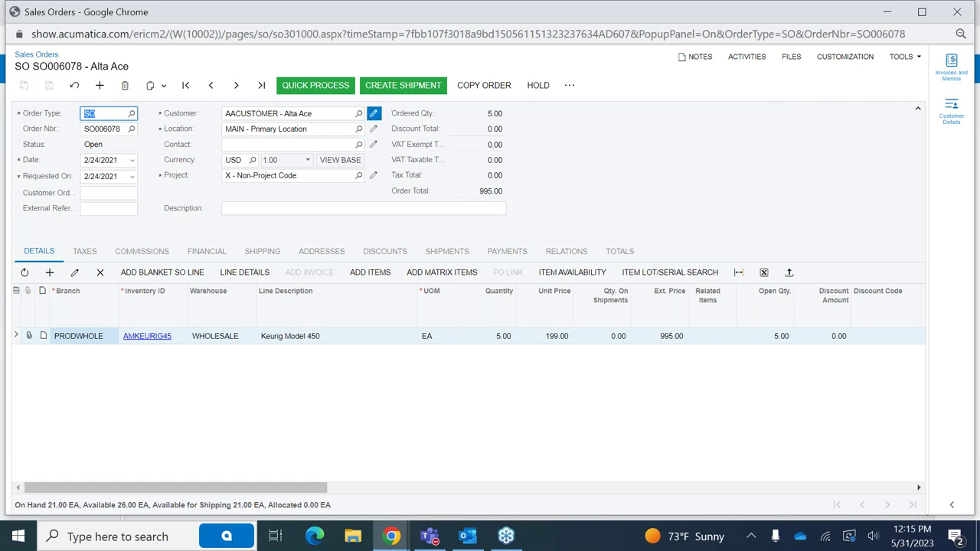
click(958, 12)
click(726, 12)
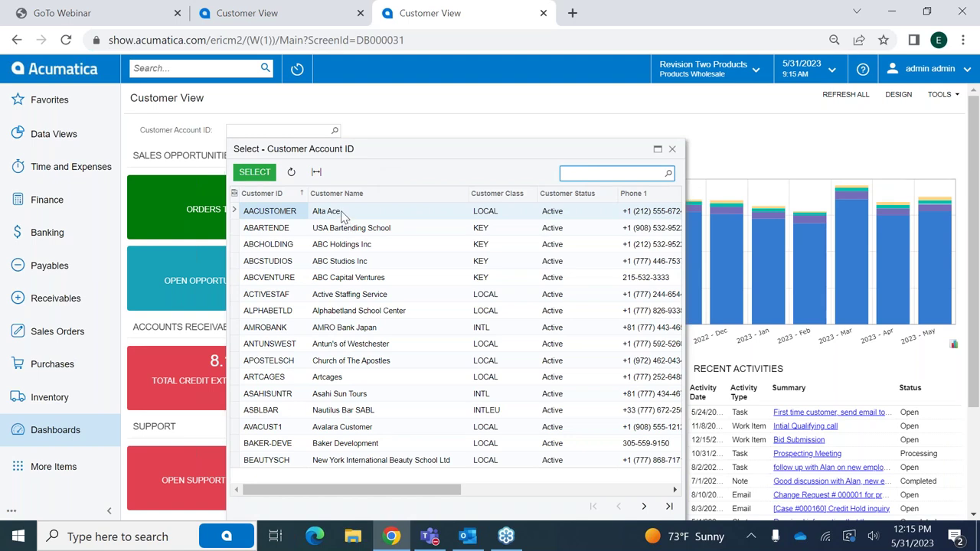
- Filter the Customer View dashboard to the customer account Alta Ace and review its updated figures
click(342, 216)
click(253, 171)
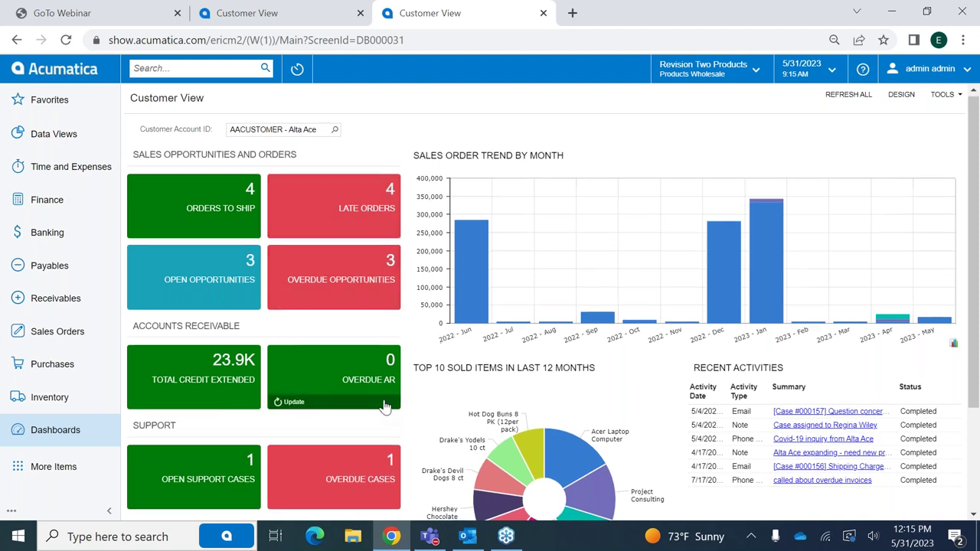
scroll(385, 407, down, 1)
scroll(378, 381, up, 1)
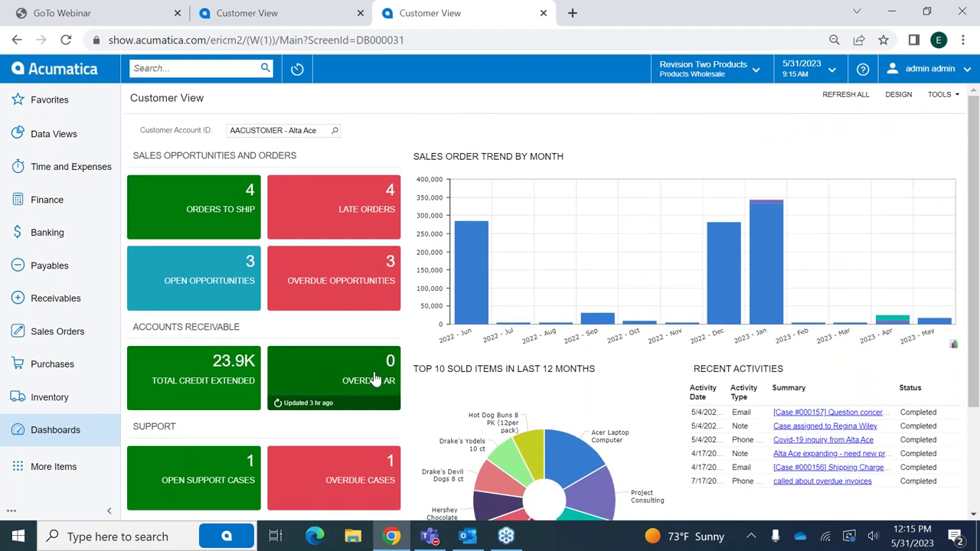
- Clear the customer account filter on the Customer View dashboard and review the figures for all customers
click(311, 130)
key(BackSpace)
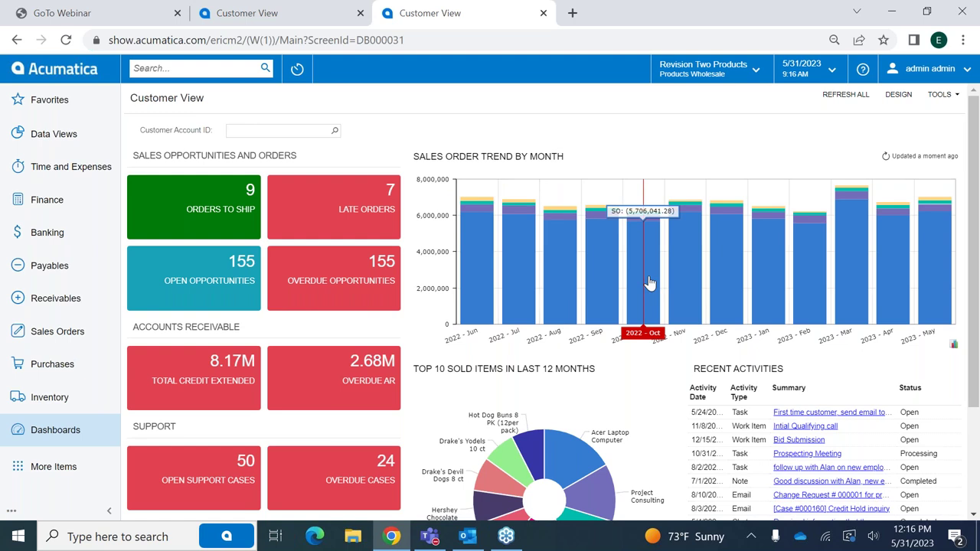
scroll(670, 385, down, 2)
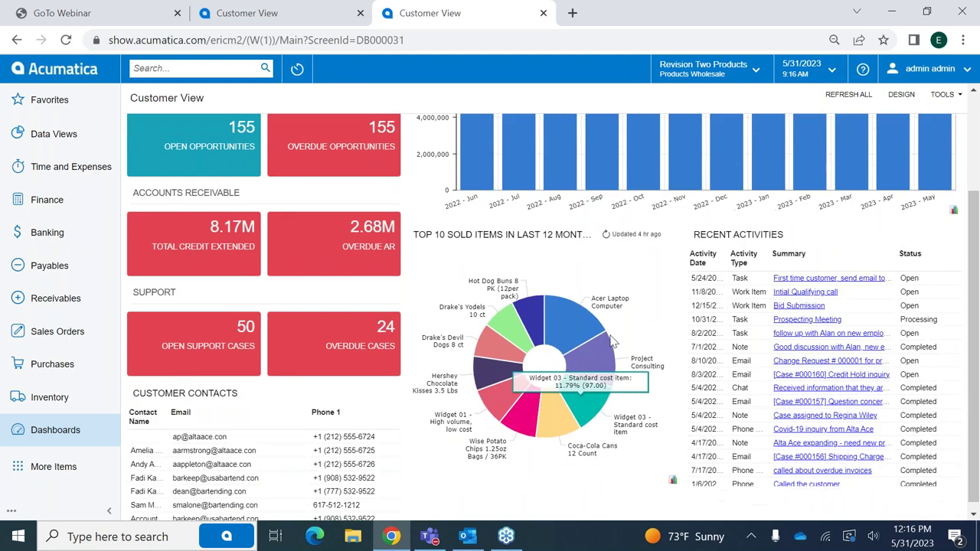
scroll(563, 375, up, 2)
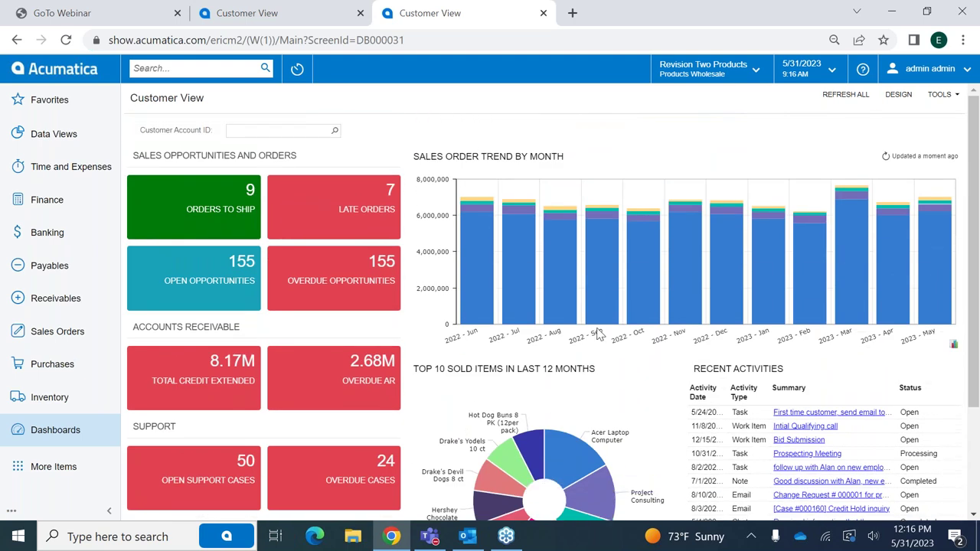
- Put the Customer View dashboard in design mode, review the widget types available to add, and leave design mode without adding one
click(902, 96)
scroll(605, 352, down, 3)
click(540, 423)
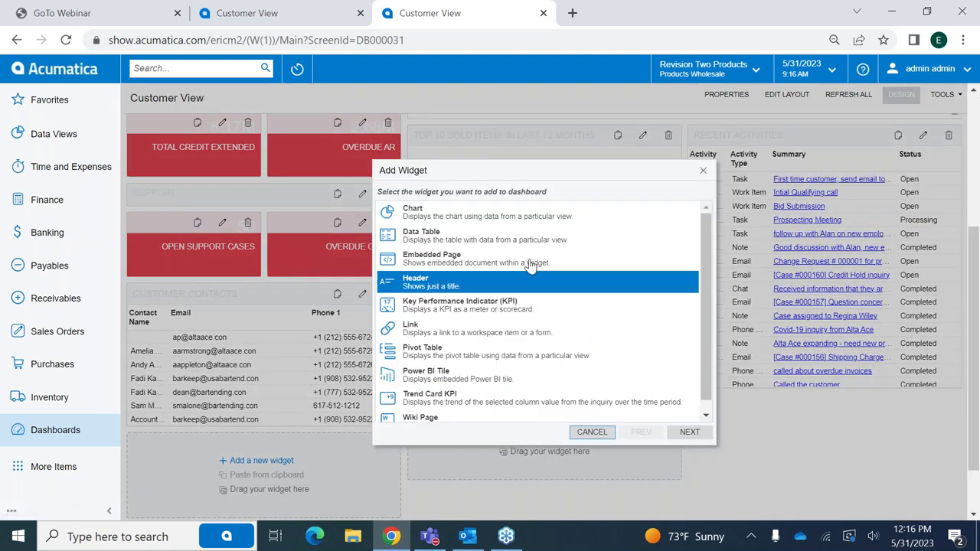
click(480, 220)
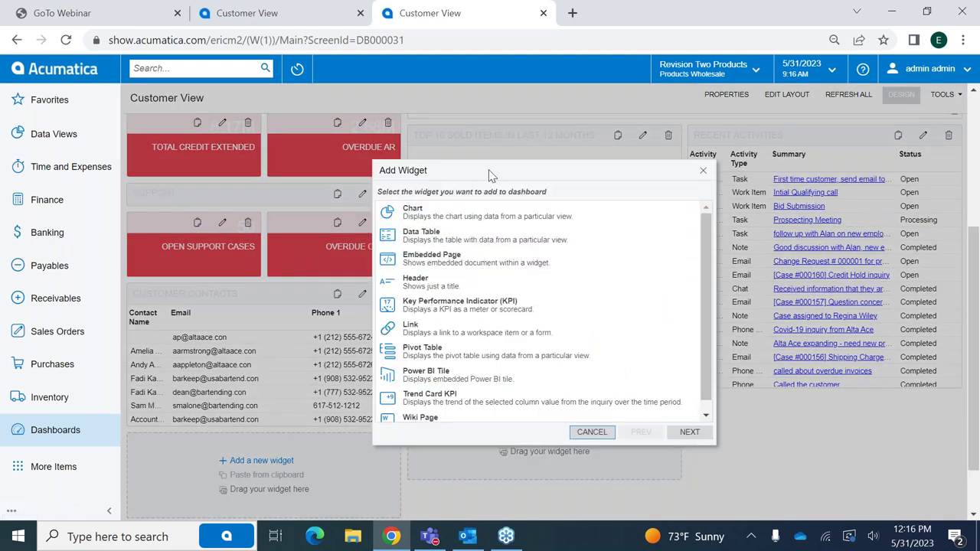
drag(490, 176, 413, 148)
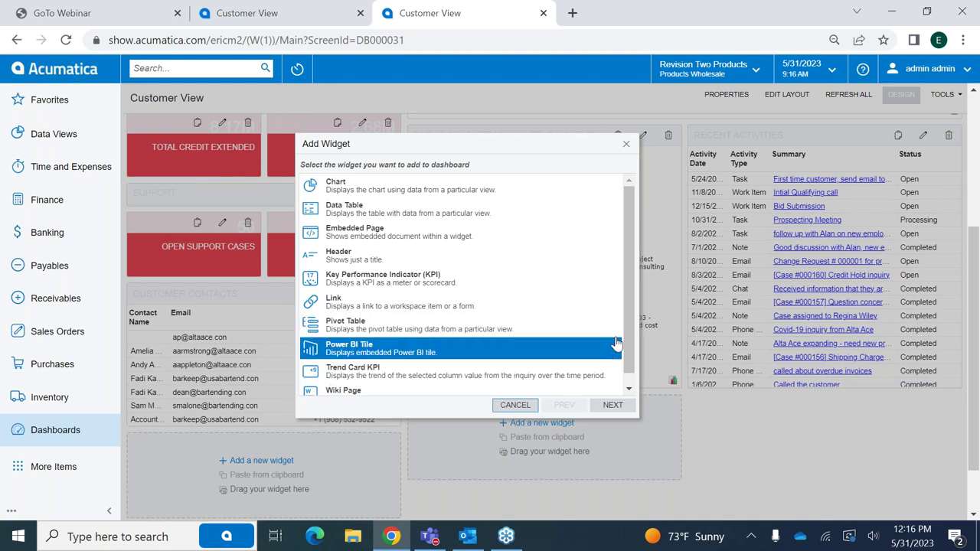
scroll(628, 322, down, 1)
click(528, 411)
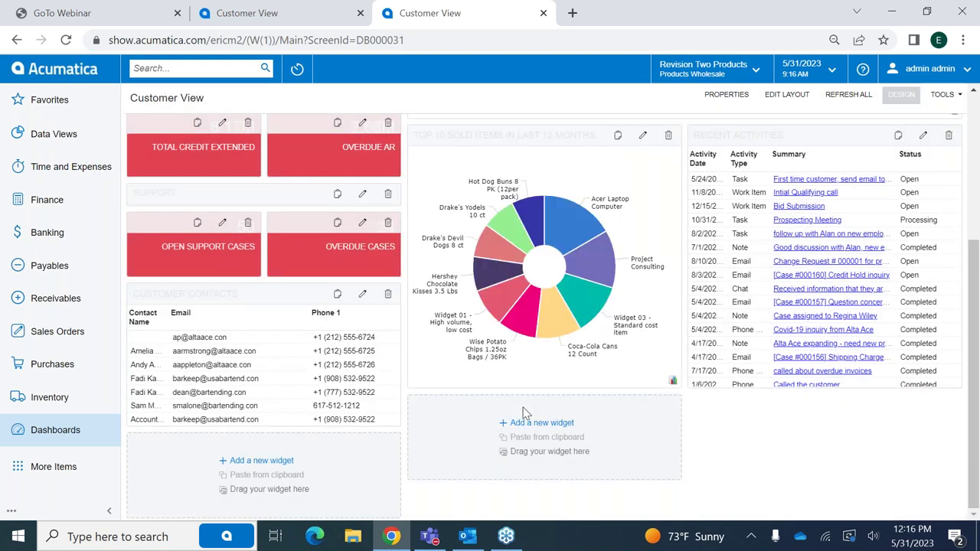
click(896, 96)
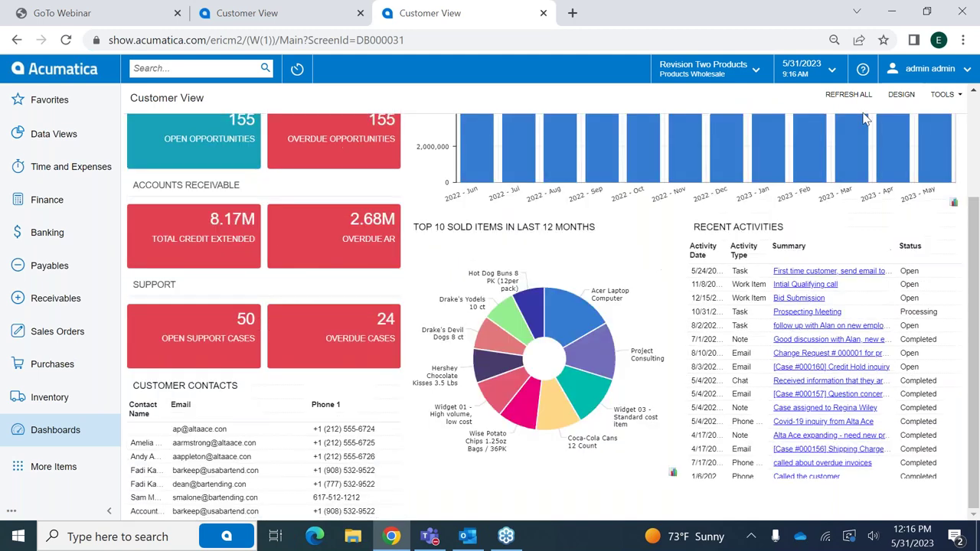
- Open the AP Clerk dashboard from the favorites and drill down into the unreleased documents in prior months
click(40, 99)
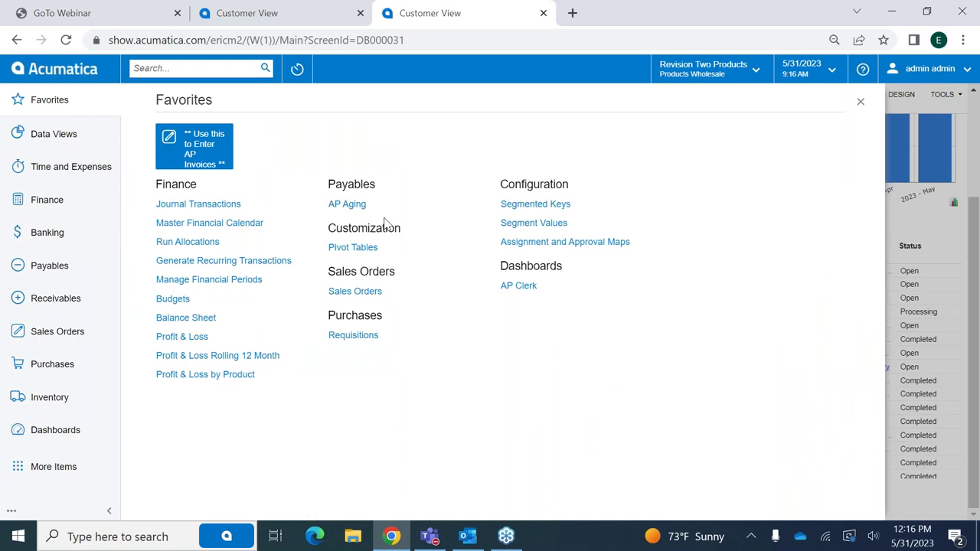
click(545, 289)
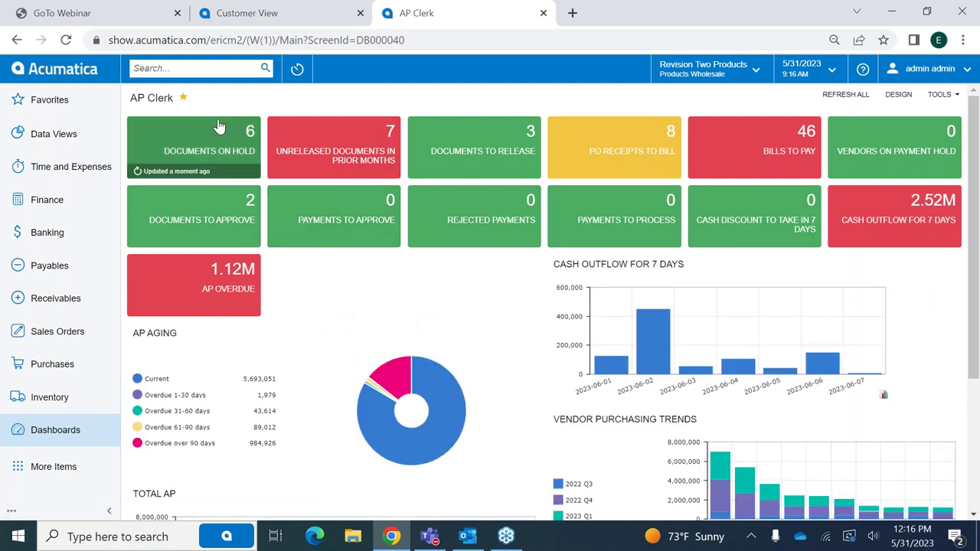
click(391, 141)
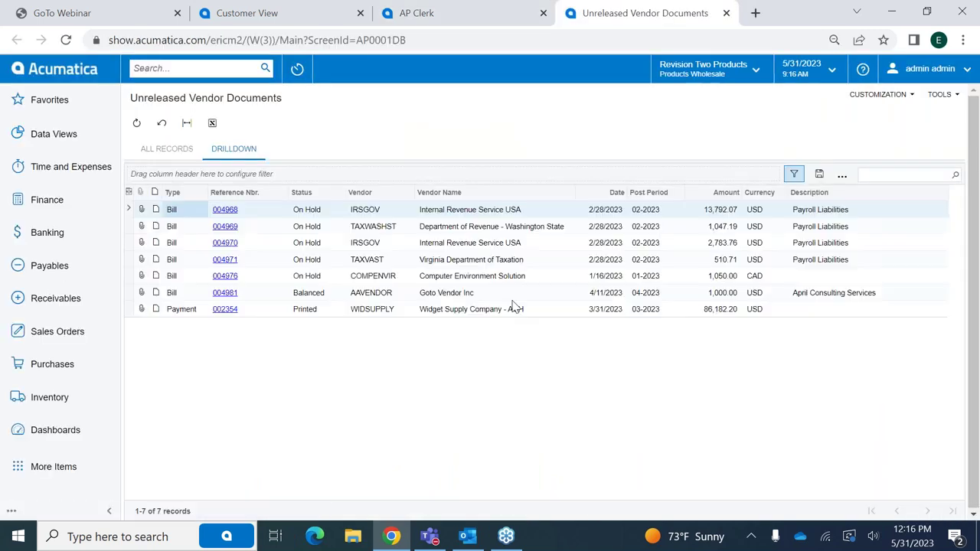
- Open the on-hold Computer Environment Solution bill dated 1/16/2023, take it off hold, approve it, and close it
click(233, 276)
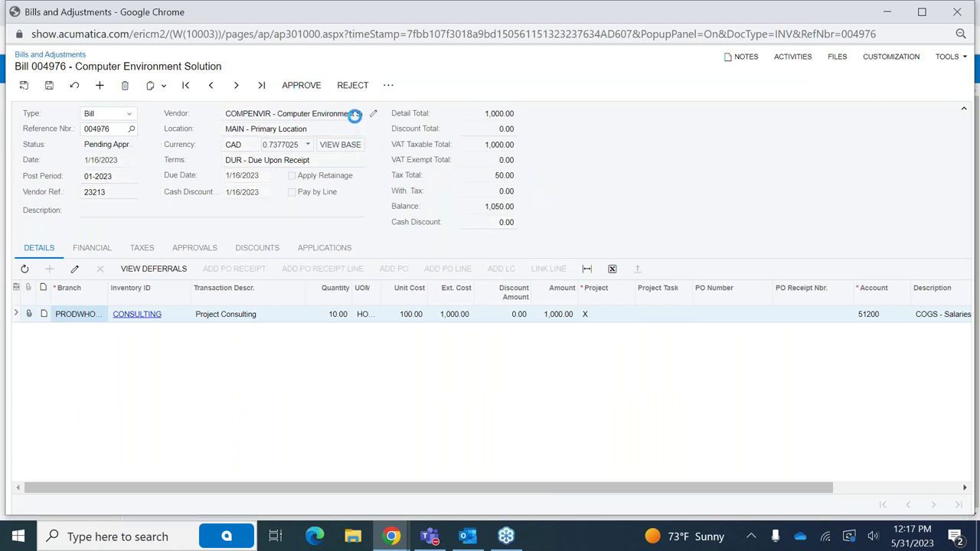
click(373, 85)
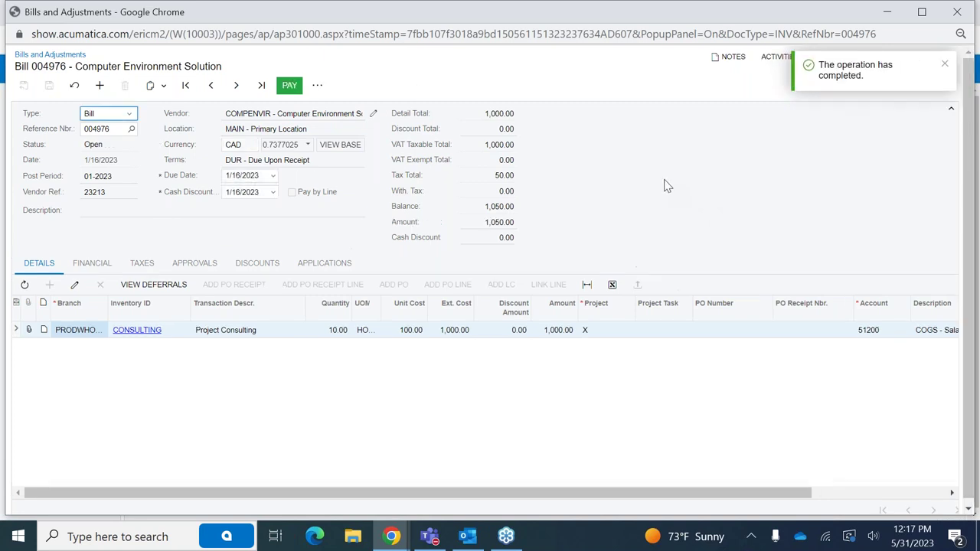
click(957, 11)
- Reopen the AP Clerk dashboard from the favorites to check its updated tiles, and return to the Customer View home dashboard
click(52, 99)
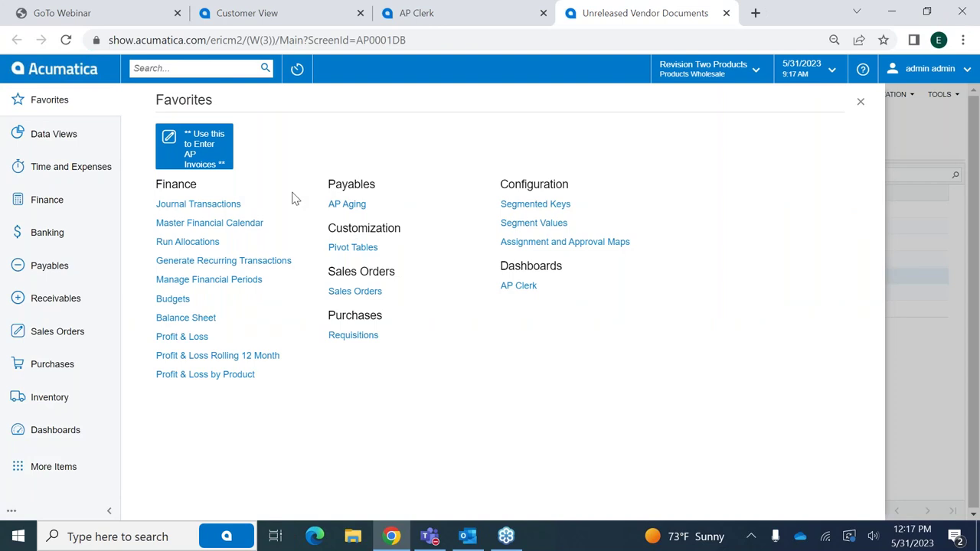
click(519, 285)
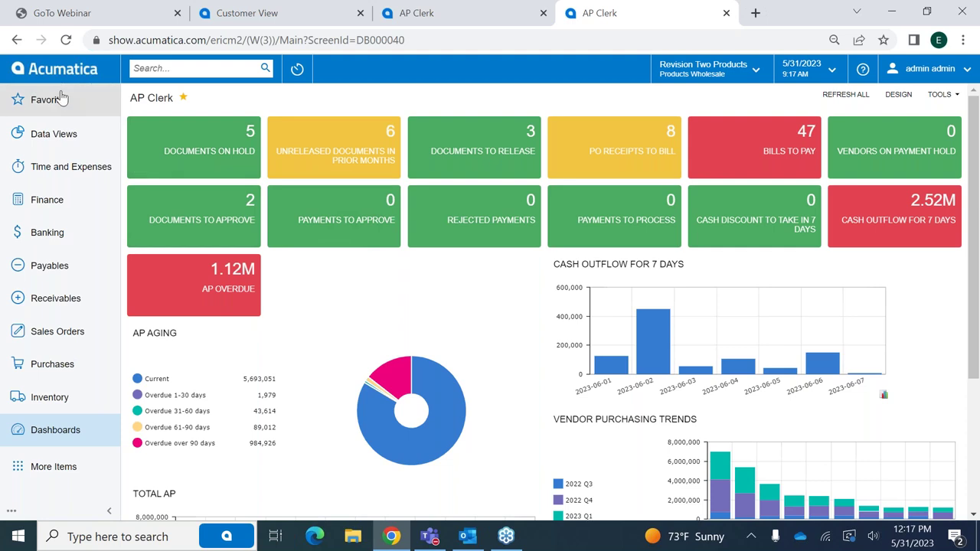
click(221, 198)
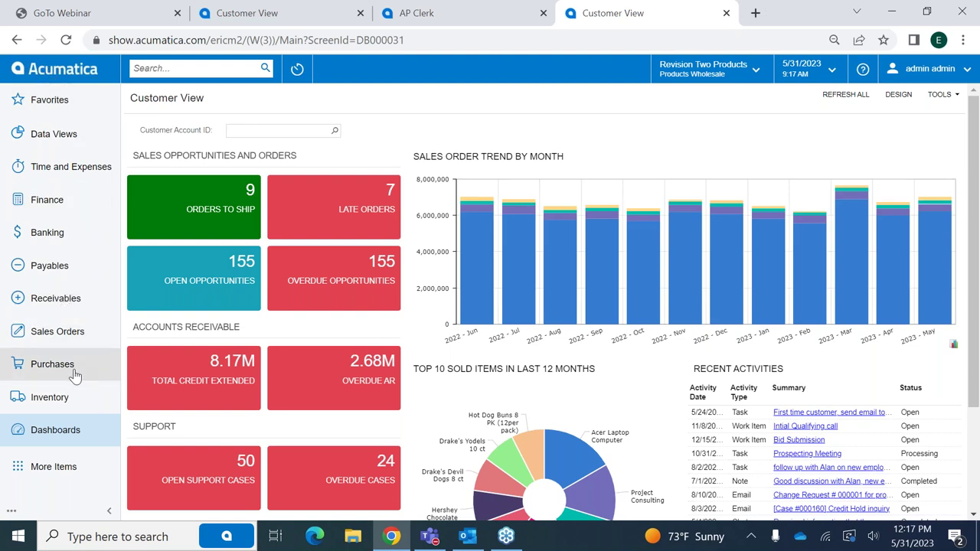
- Open the Bills and Adjustments list in Payables and filter its Status column to Open only
click(60, 268)
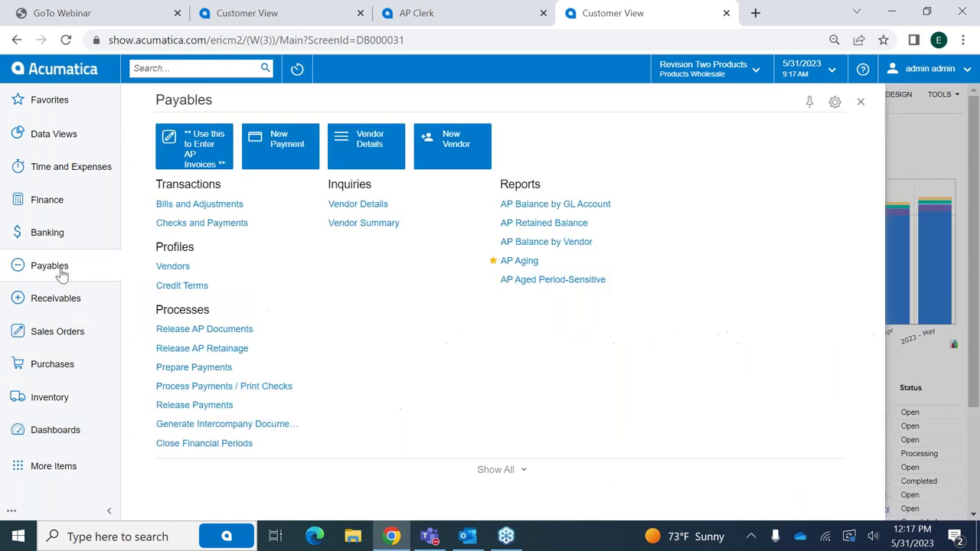
click(197, 205)
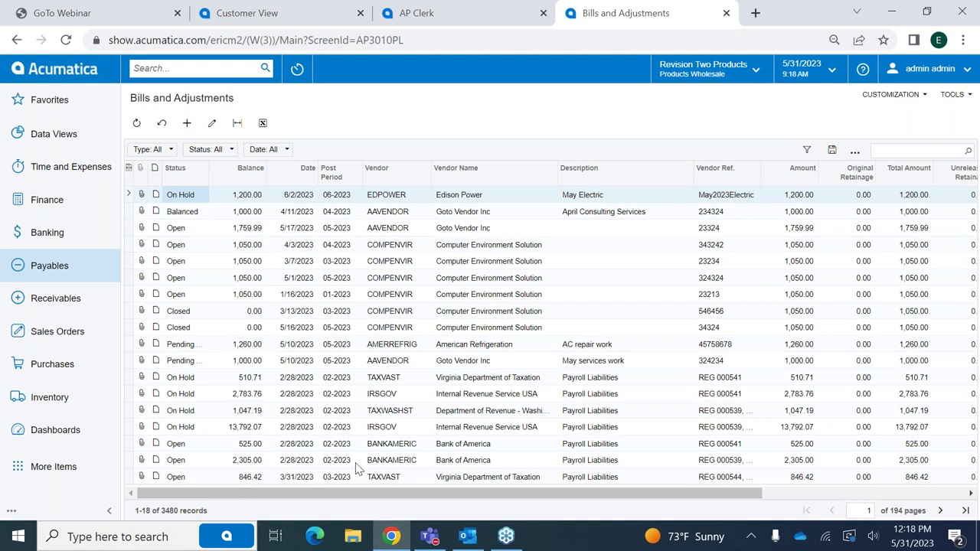
click(184, 170)
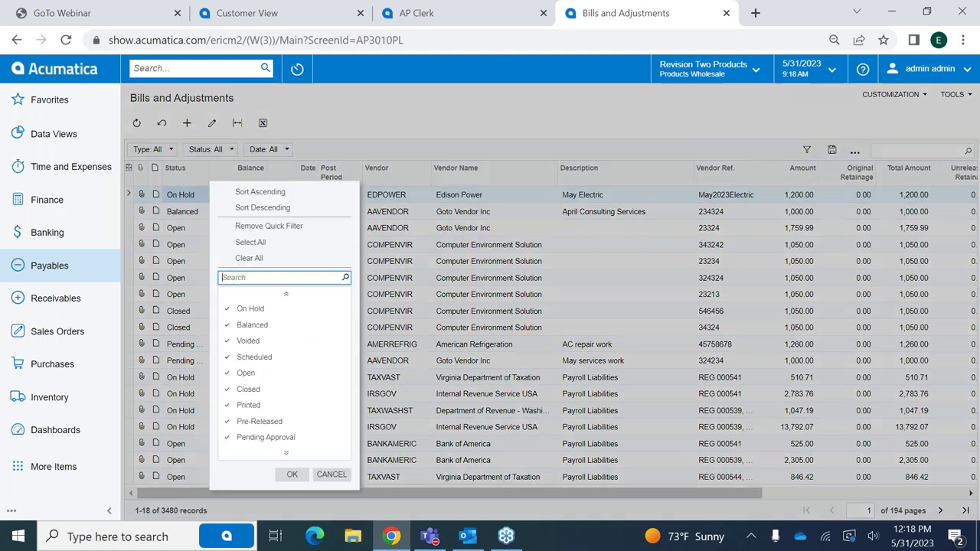
click(255, 259)
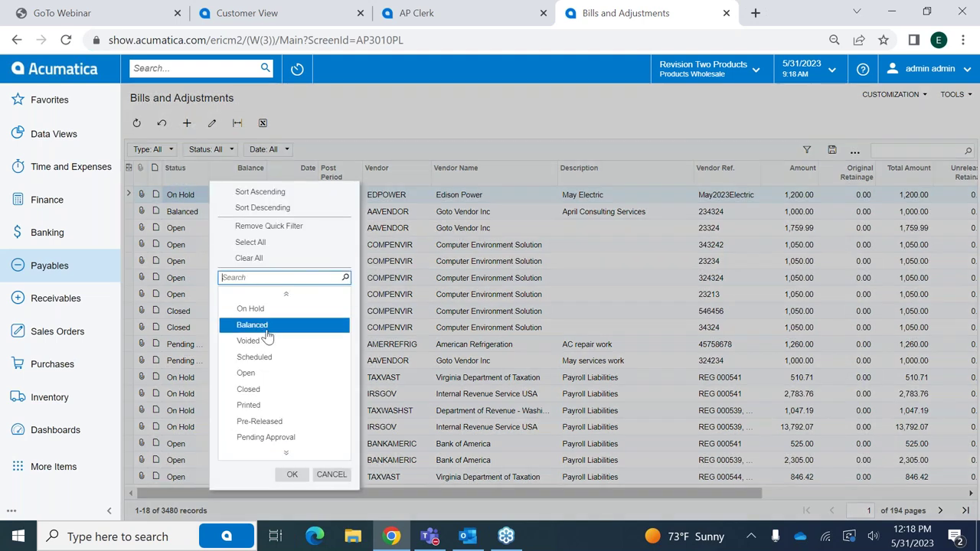
click(258, 375)
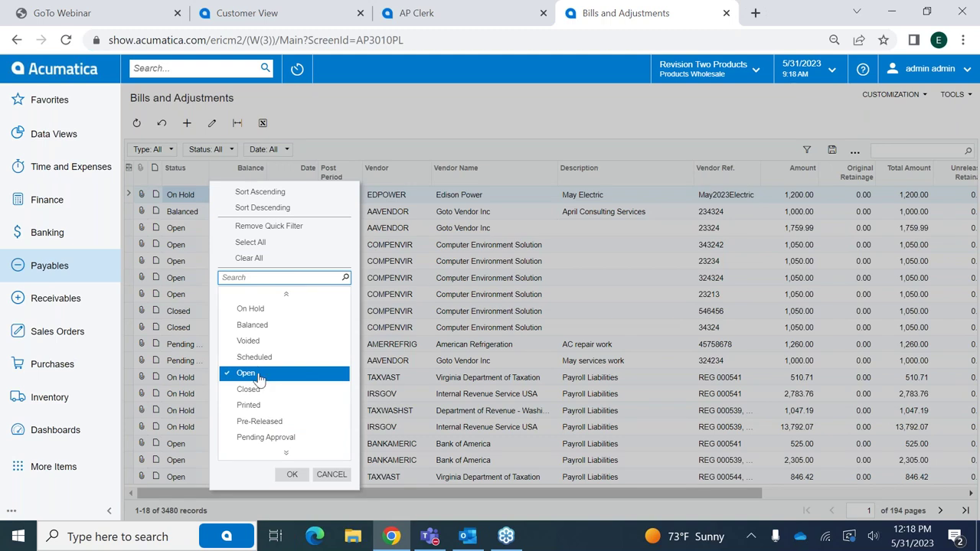
click(291, 474)
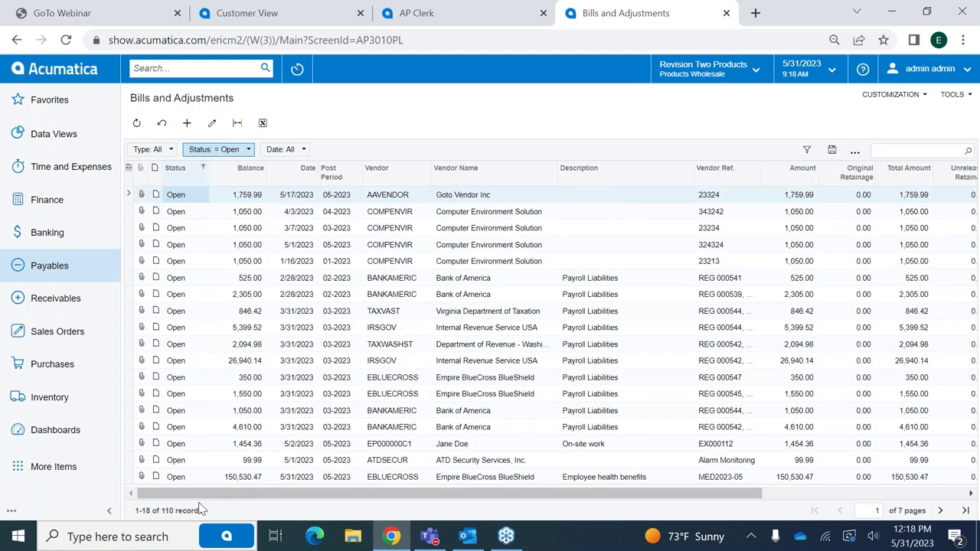
- Filter the Balance column to values greater than or equal to 50,000
click(244, 170)
click(277, 299)
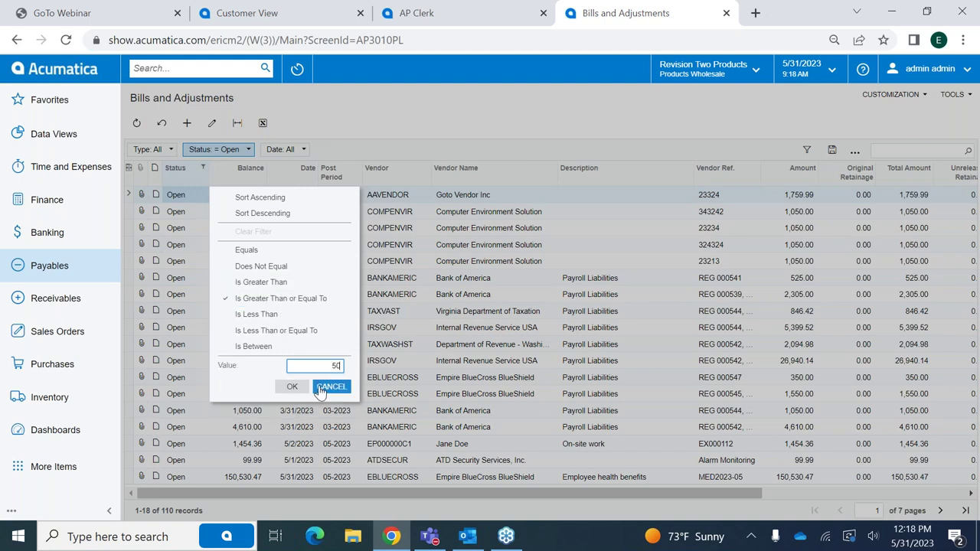
click(292, 387)
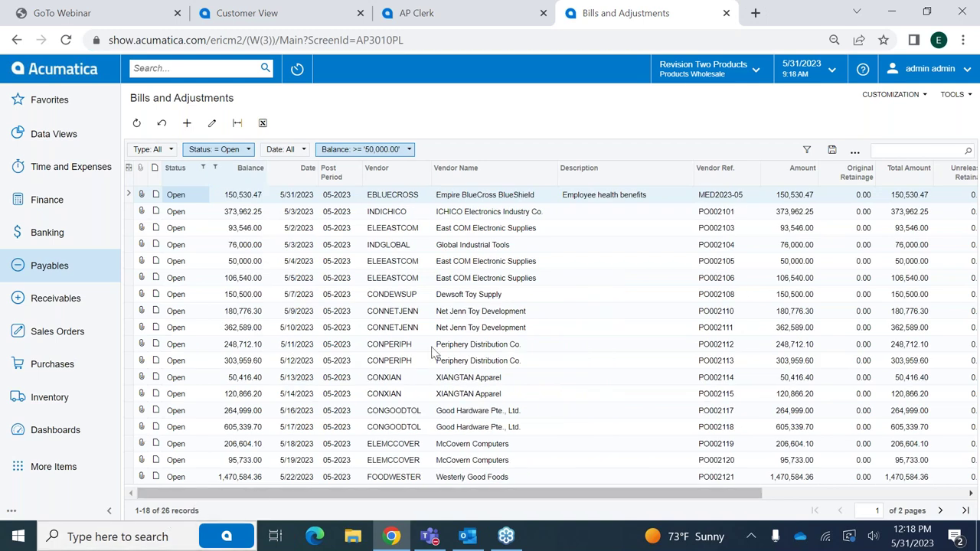
- Save the current filter as "open ap >$50K" and compare all records with the saved filter view
click(832, 149)
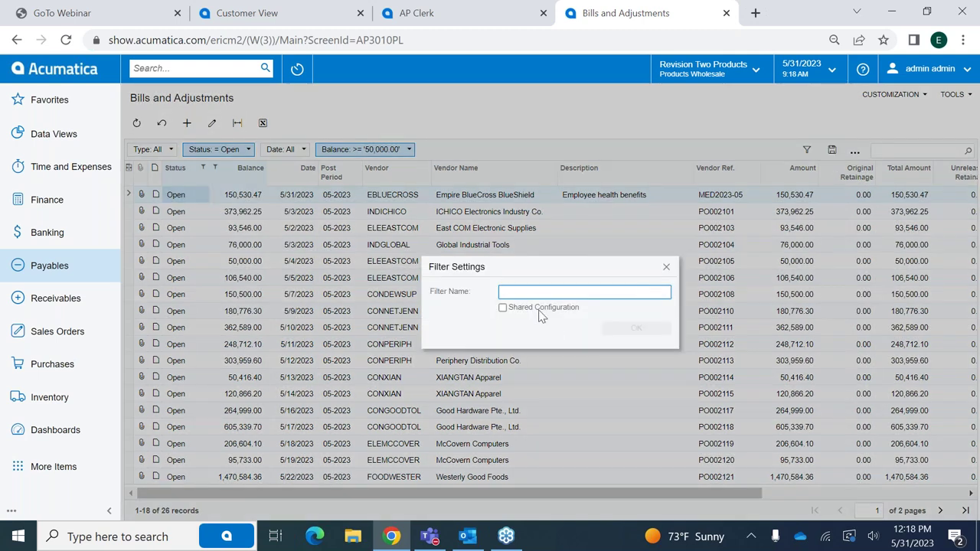
text(d)
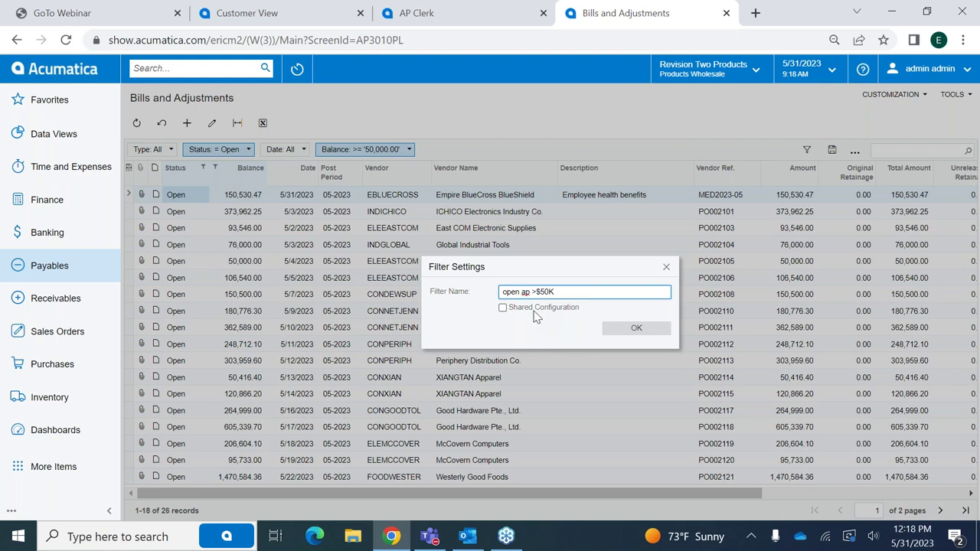
click(641, 329)
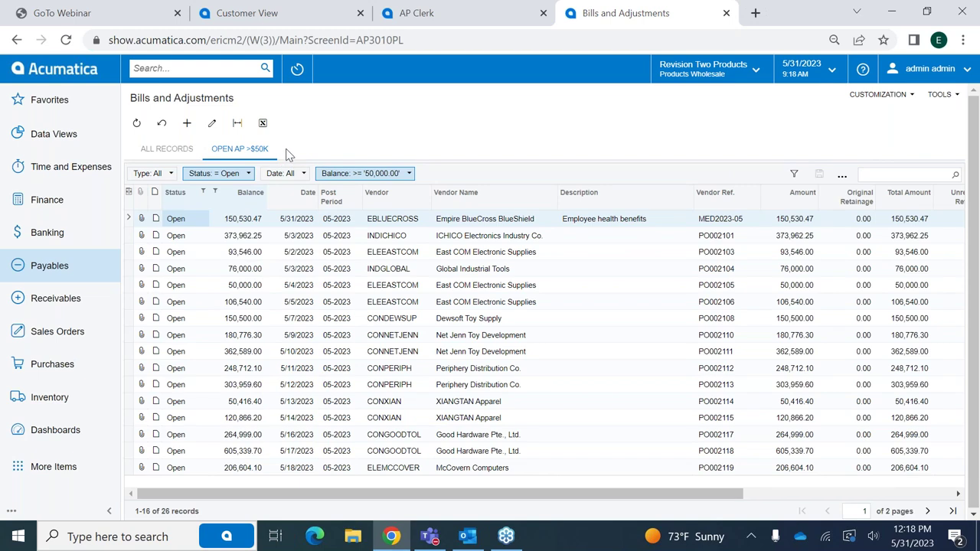
click(174, 152)
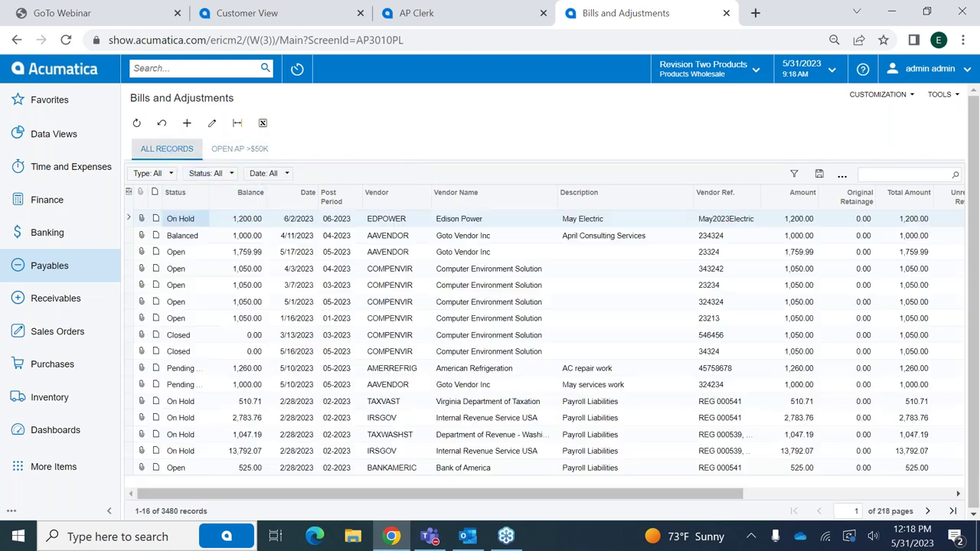
click(240, 150)
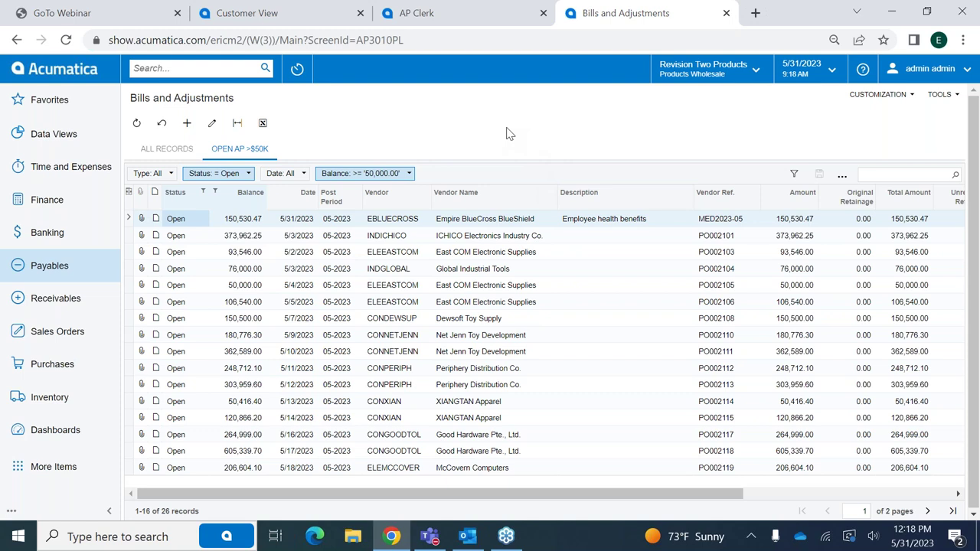
- Return to the home dashboard and open the Sales Orders list from the Sales Orders workspace
click(73, 77)
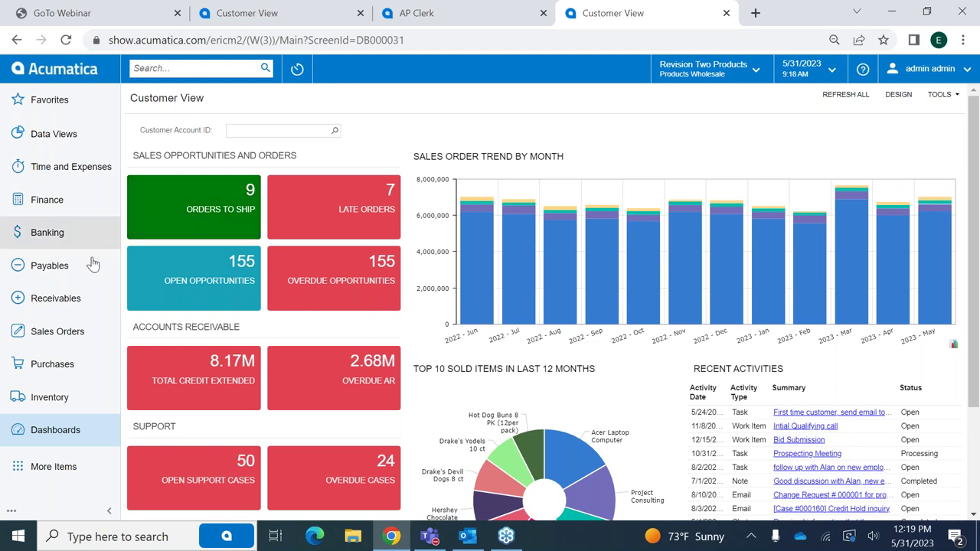
click(62, 330)
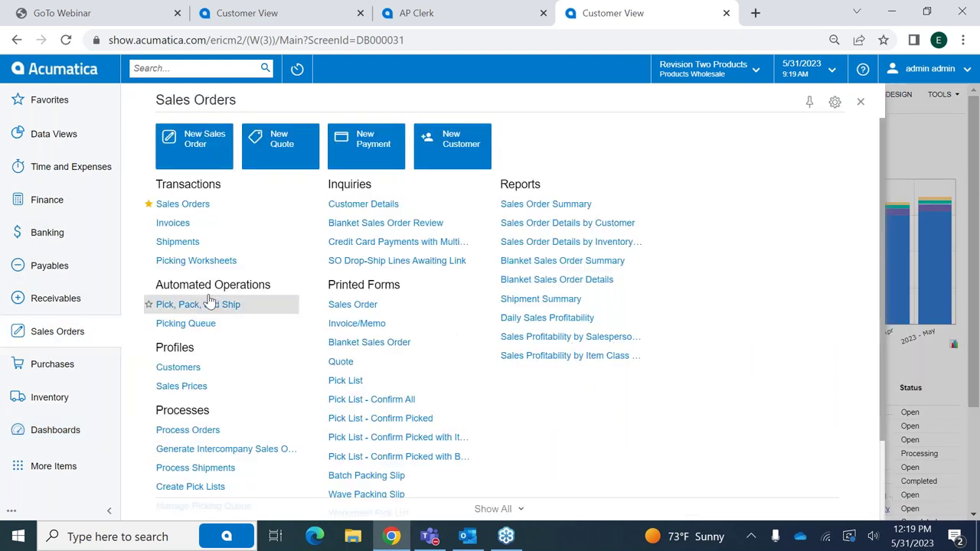
click(183, 205)
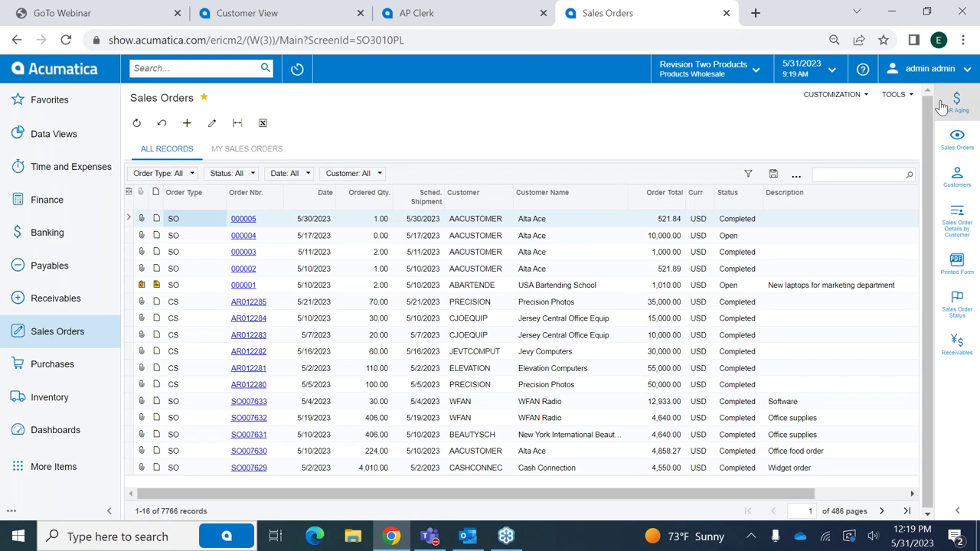
- Show the Sales Order Status side panel for the Jevy Computers order, and switch it to the WFAN Radio order dated 5/19/2023
click(288, 353)
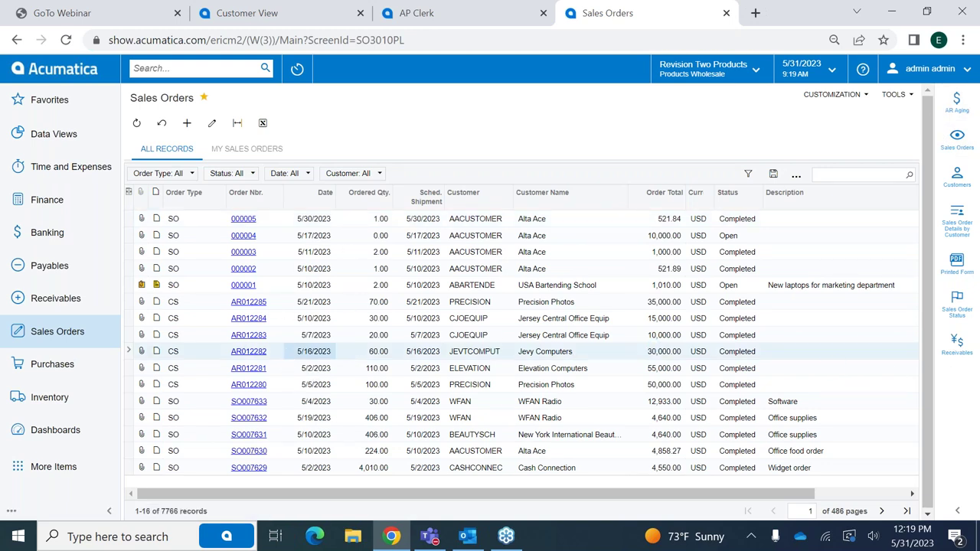
click(963, 307)
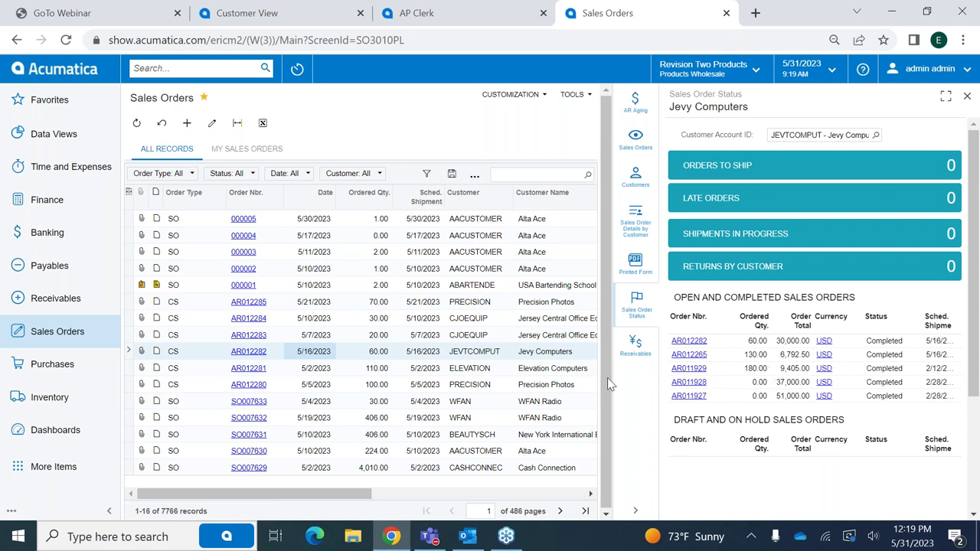
click(453, 419)
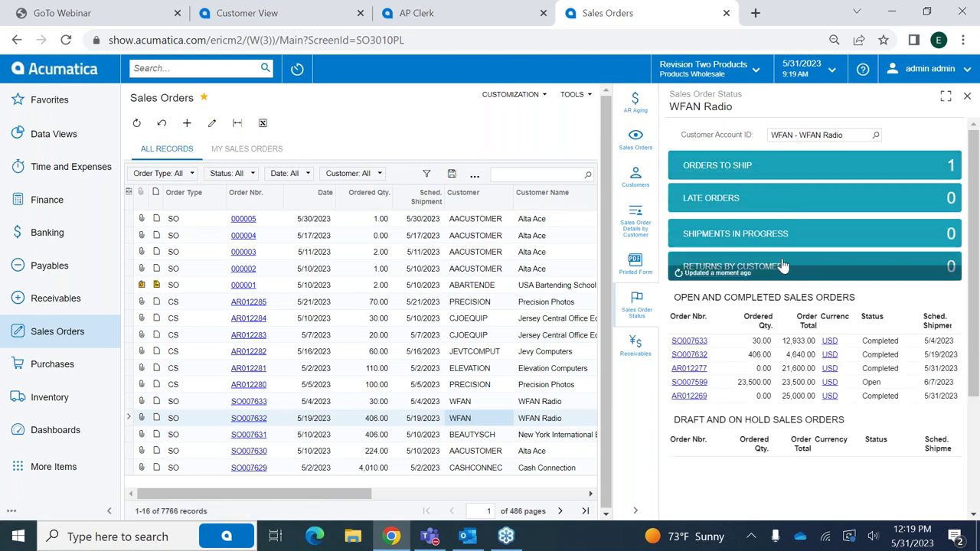
- Show WFAN Radio's customer contacts in the Customers side panel, expand the panel to full width and restore it
click(635, 178)
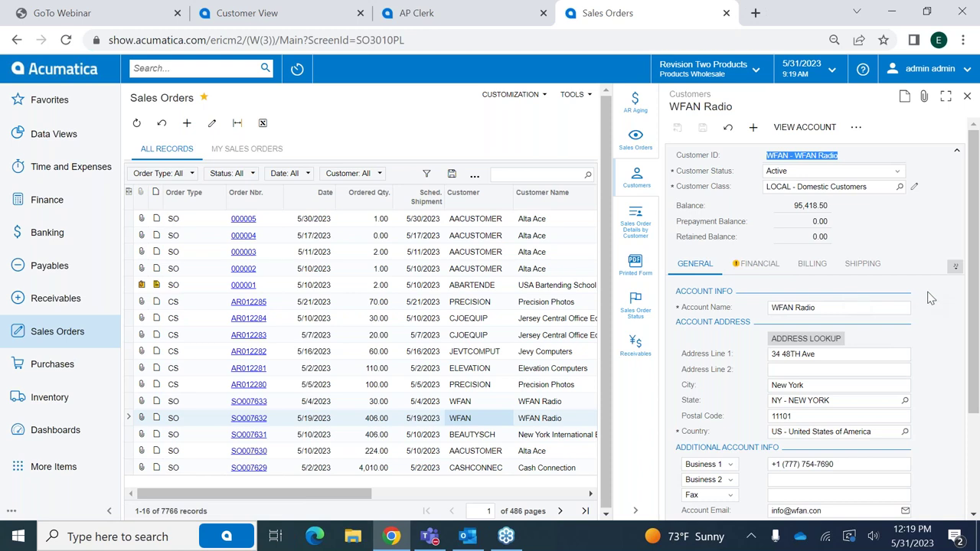
click(954, 267)
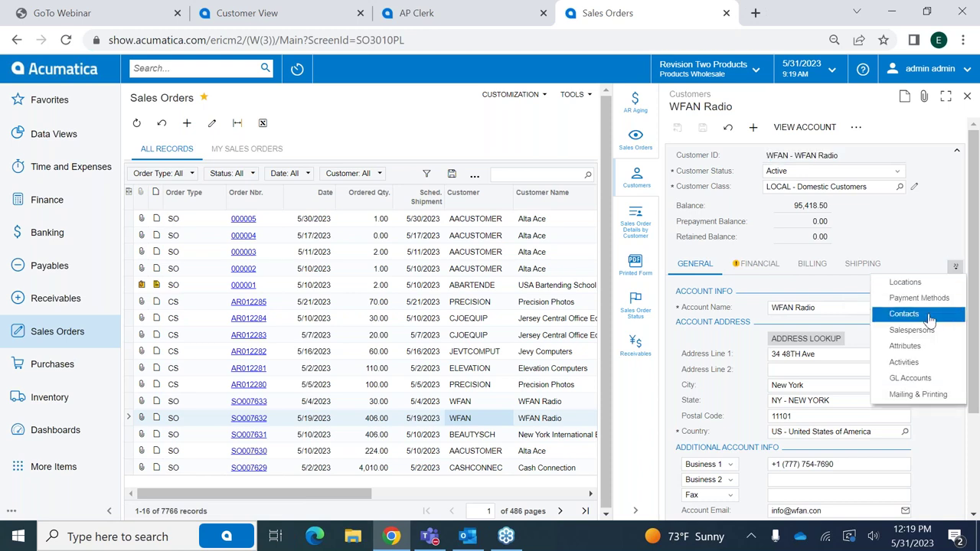
click(904, 314)
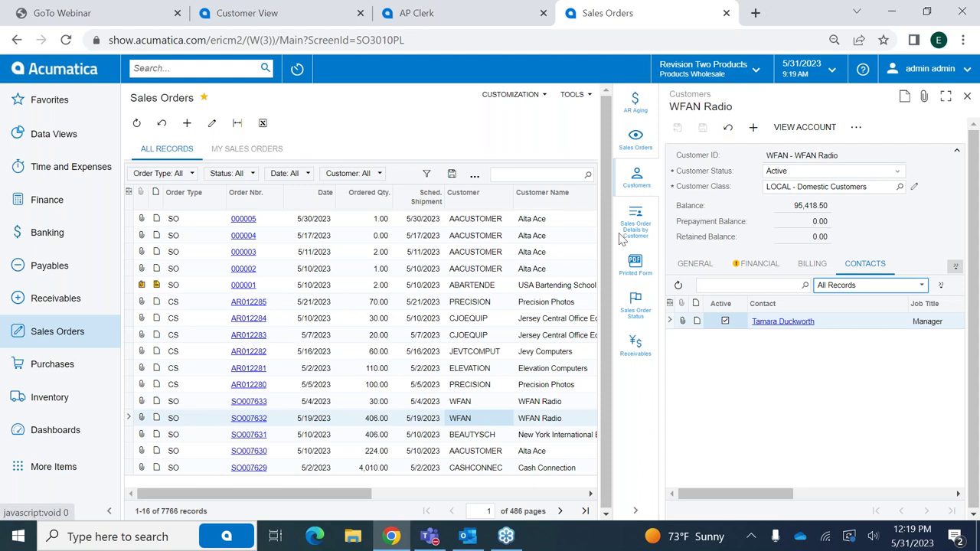
click(944, 97)
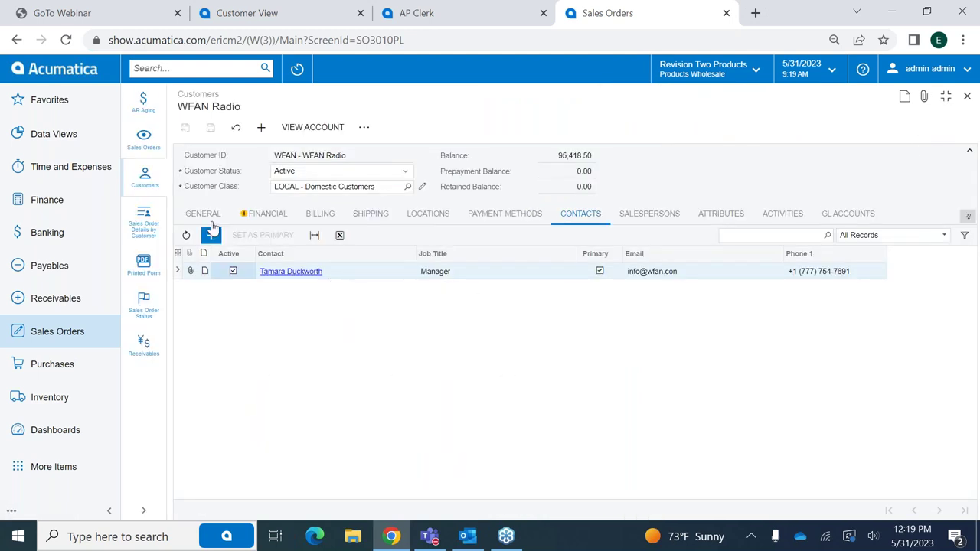
click(947, 98)
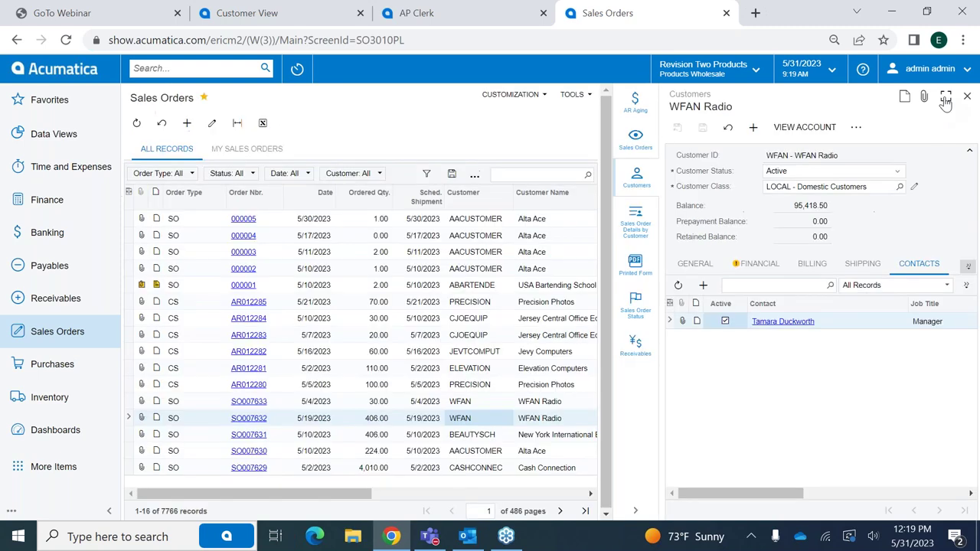
- Return to the home dashboard and clear its Customer Account ID filter to cover all customers
click(61, 70)
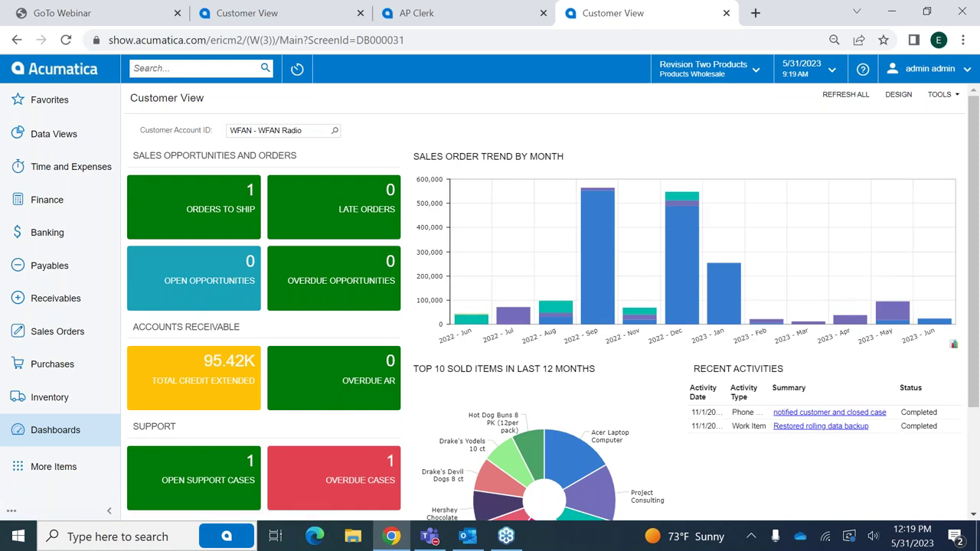
click(311, 131)
key(BackSpace)
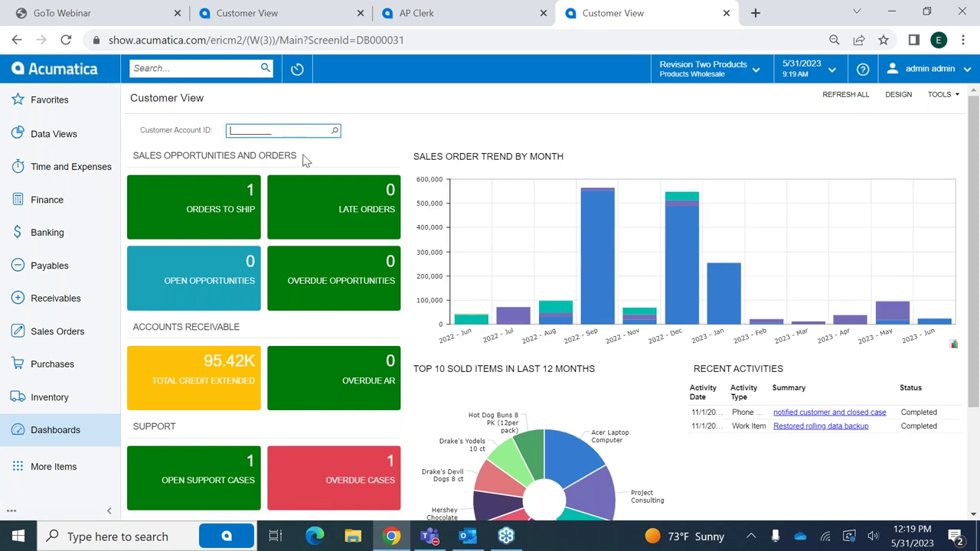
click(305, 159)
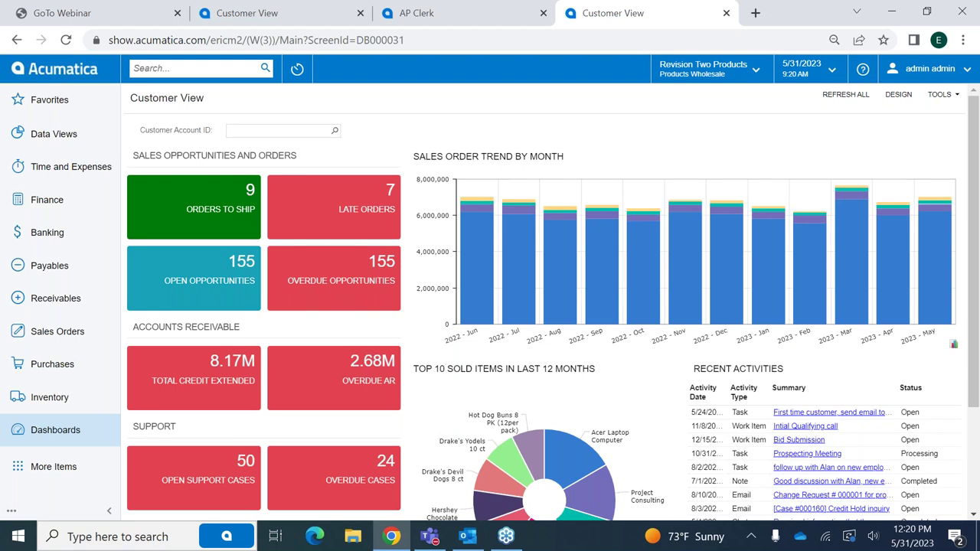
- View the Payables workspace and the complete list of available dashboards
click(65, 266)
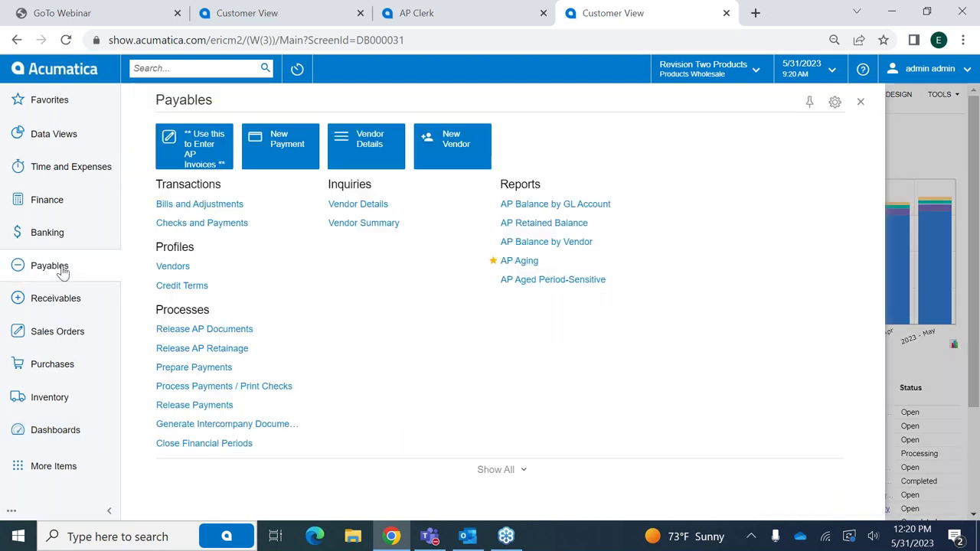
click(71, 266)
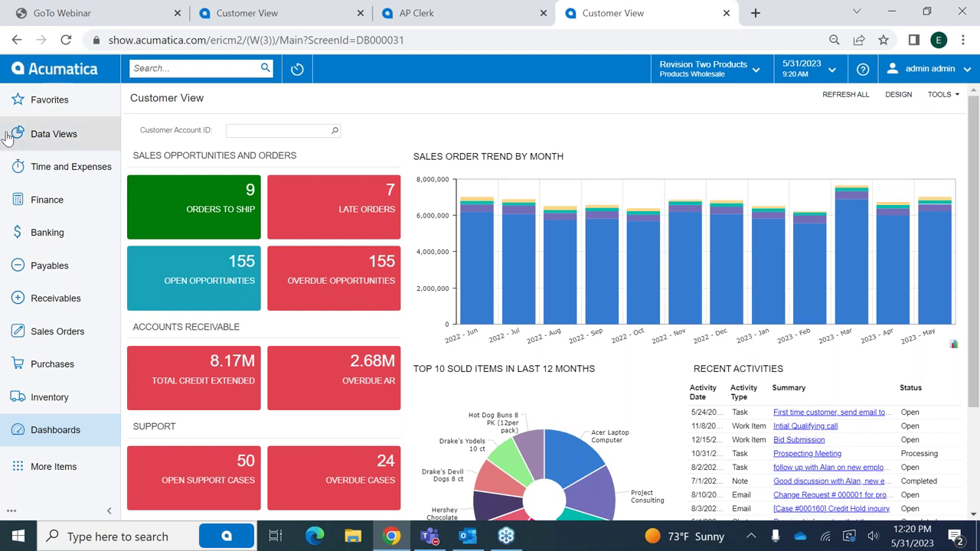
click(46, 433)
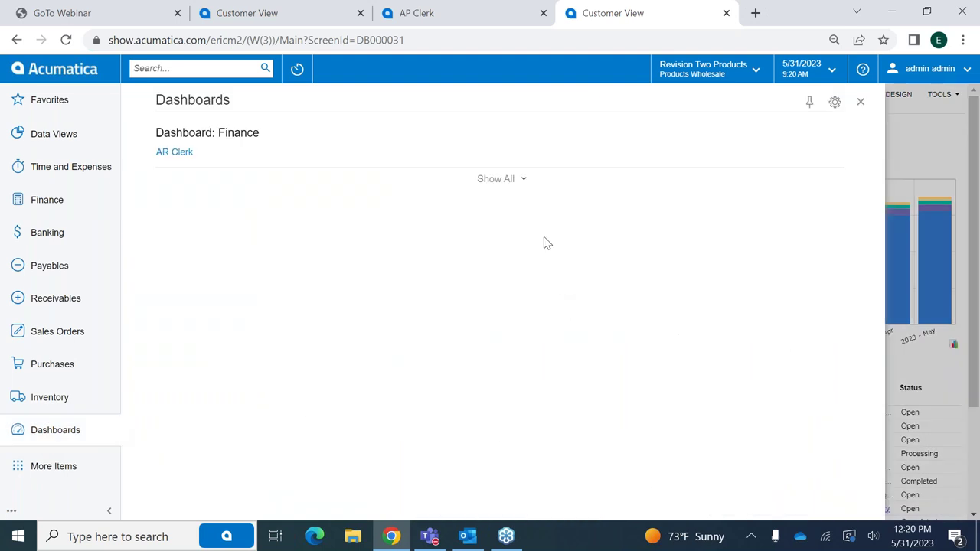
click(496, 180)
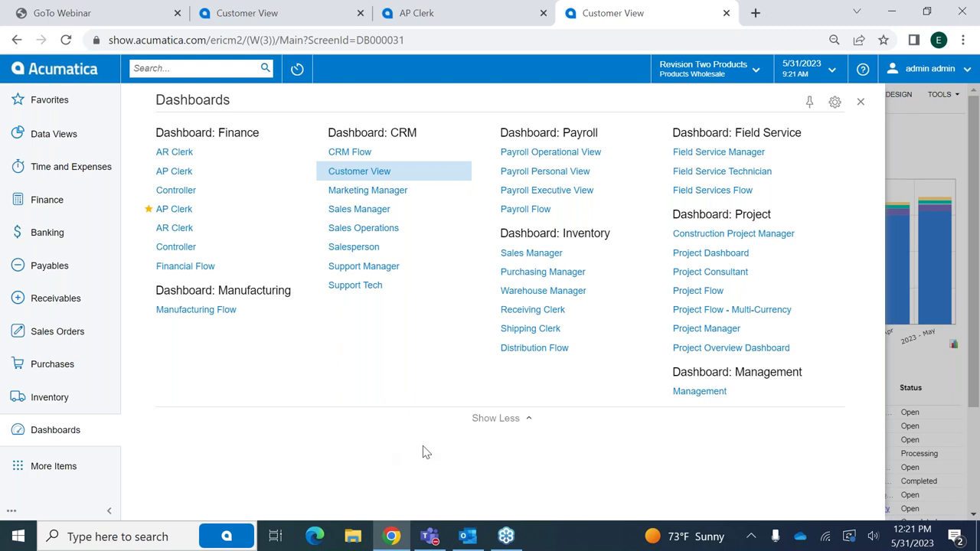
- Close the dashboard list and show the companies and branches available for the current session
click(45, 70)
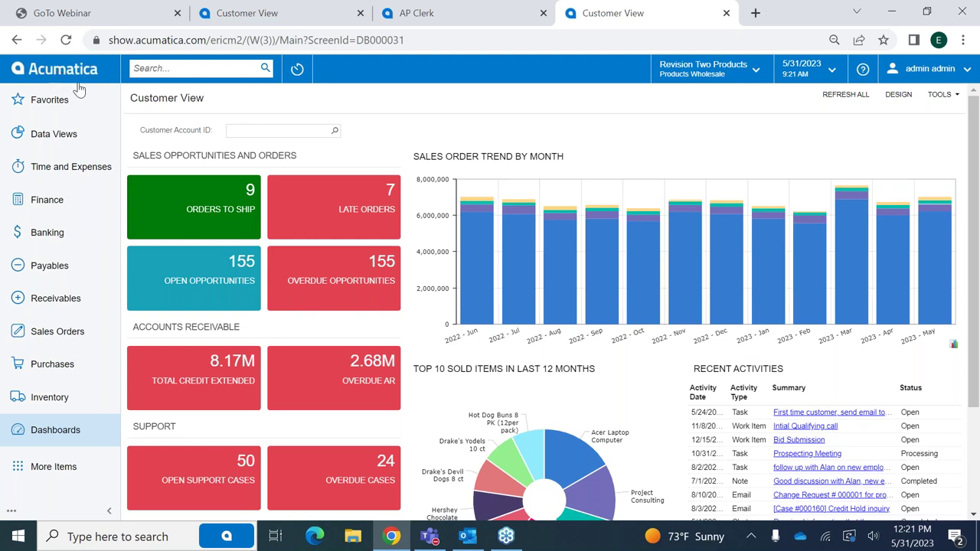
click(702, 85)
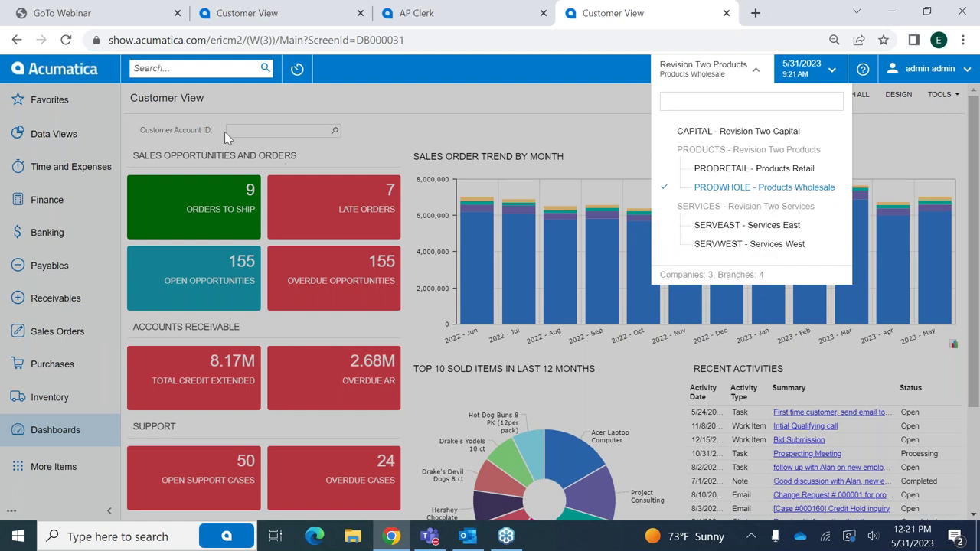
click(57, 70)
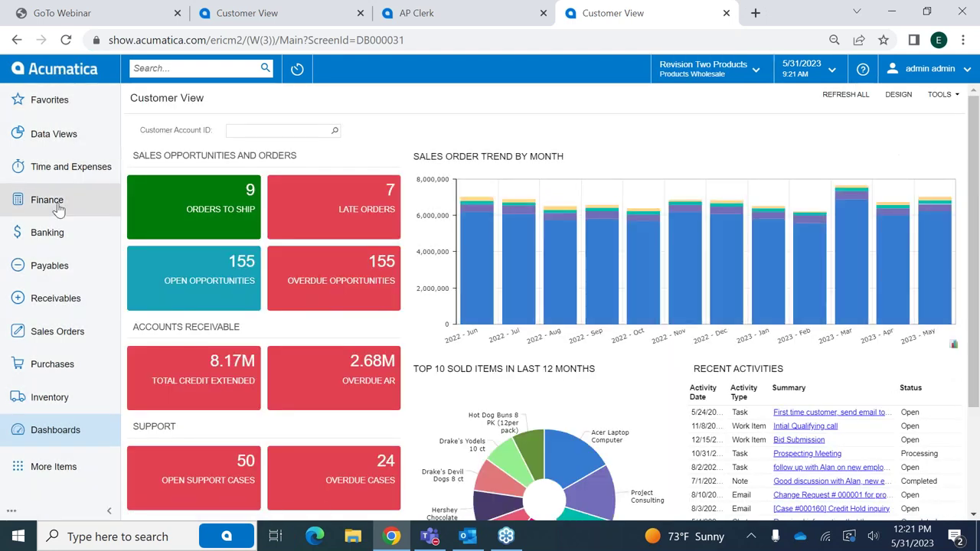
- Run the Profit & Loss report from the Finance workspace and review it through to Net Income
click(27, 206)
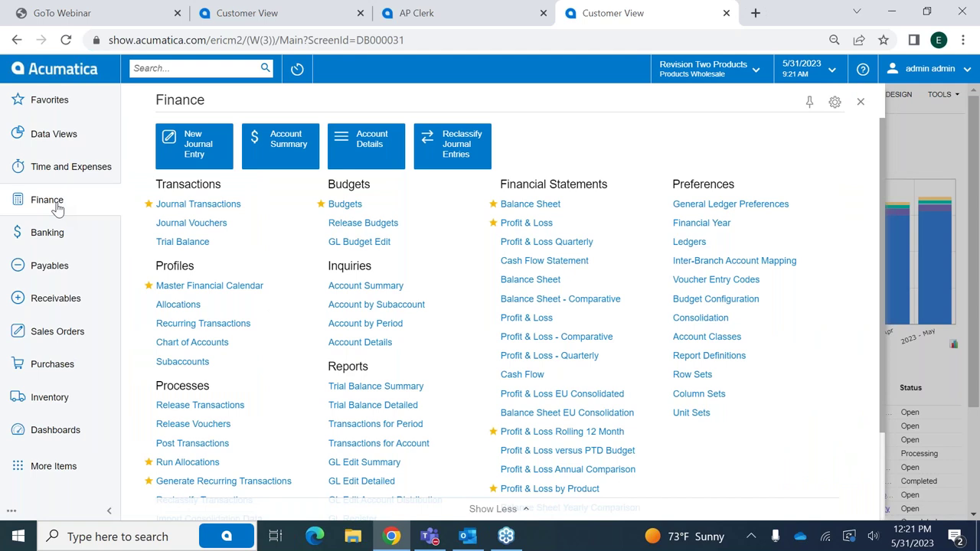
click(536, 223)
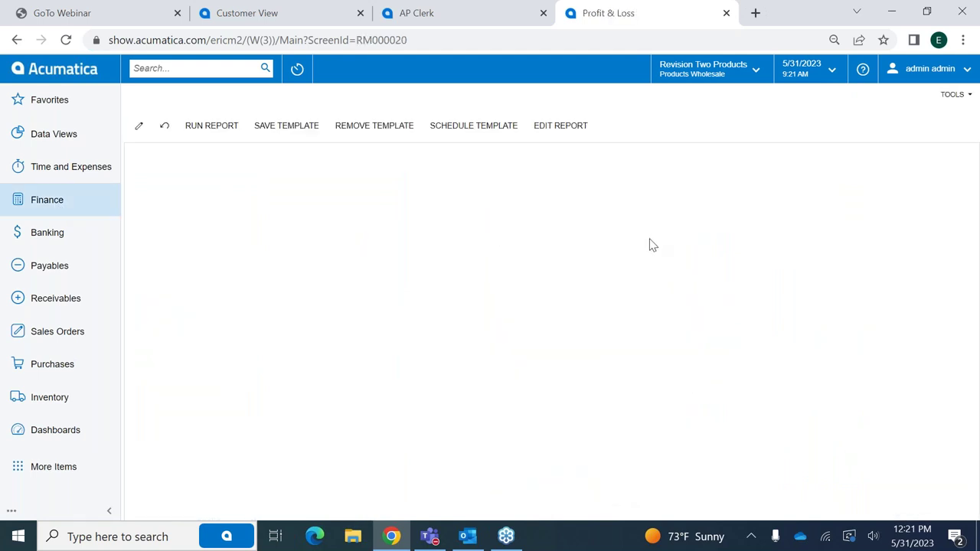
click(227, 127)
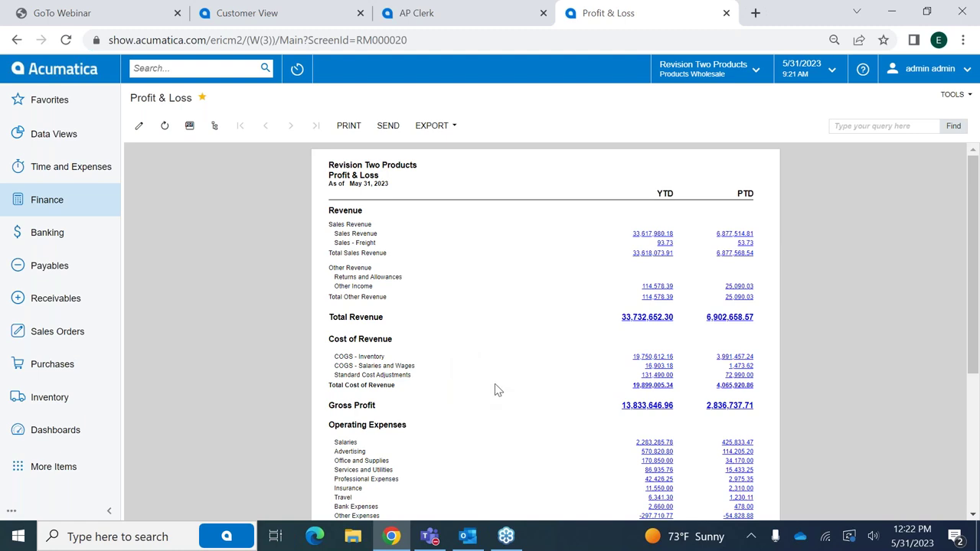
scroll(495, 389, down, 1)
scroll(495, 390, down, 3)
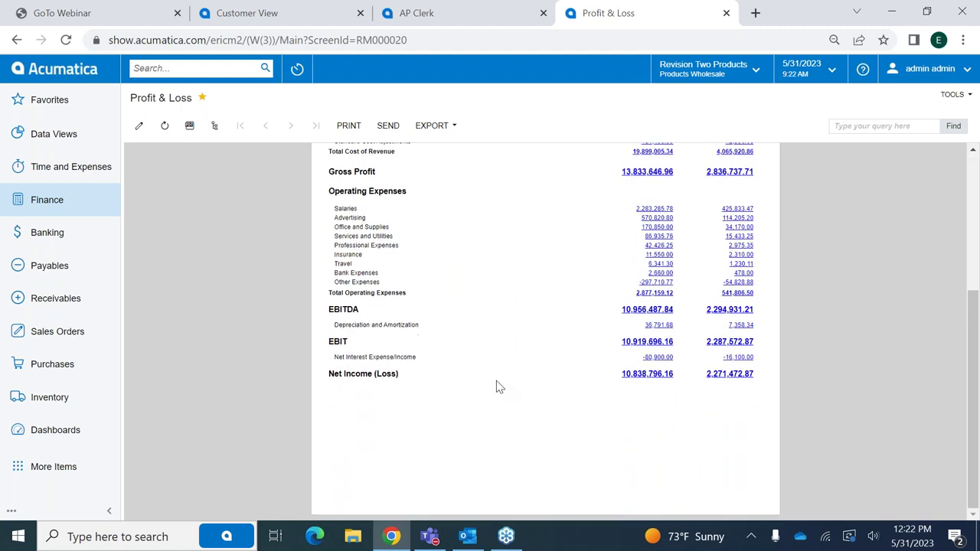
scroll(498, 379, up, 4)
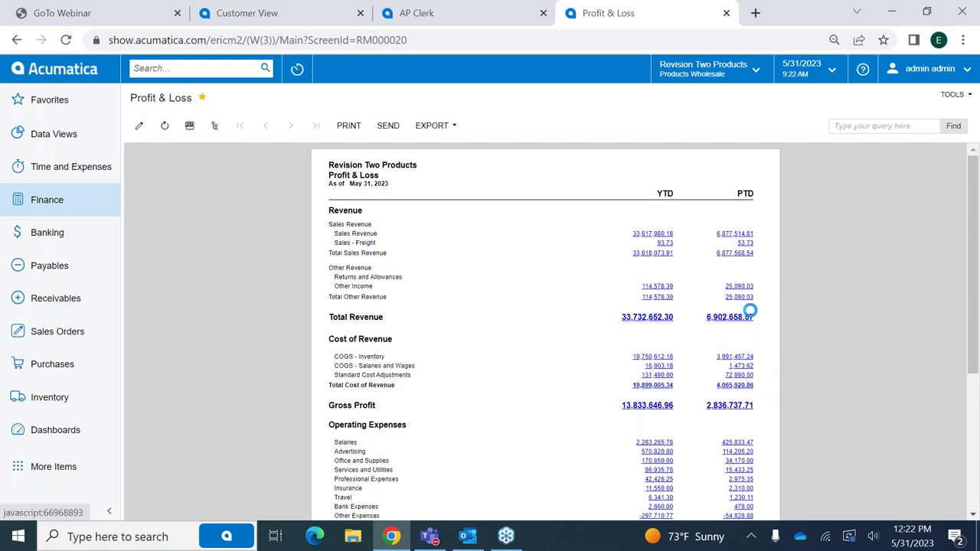
- Drill down from the PTD Sales Revenue amount through General Ledger Details to the account 40000 transactions for PRODWHOLE, subaccount FDI-000, checking the branch list
click(728, 235)
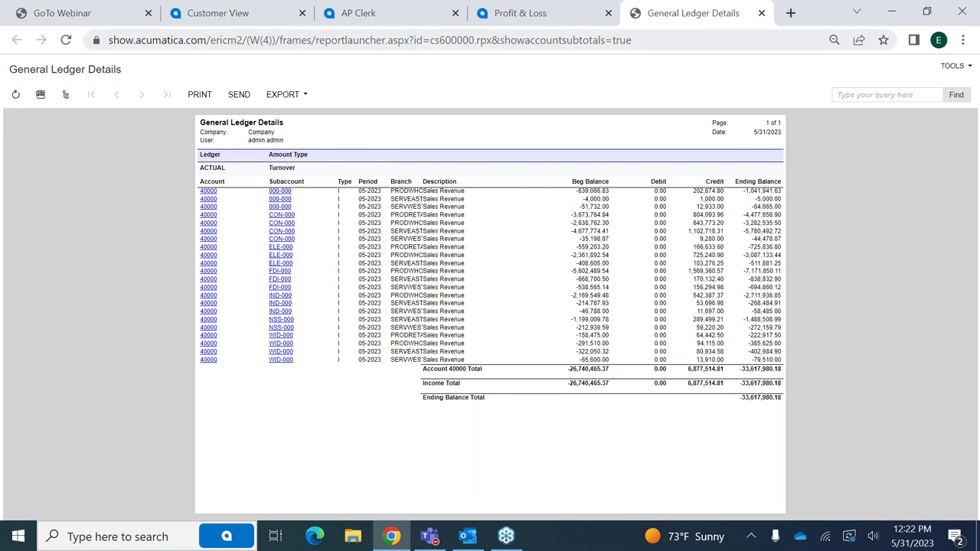
click(521, 16)
click(714, 73)
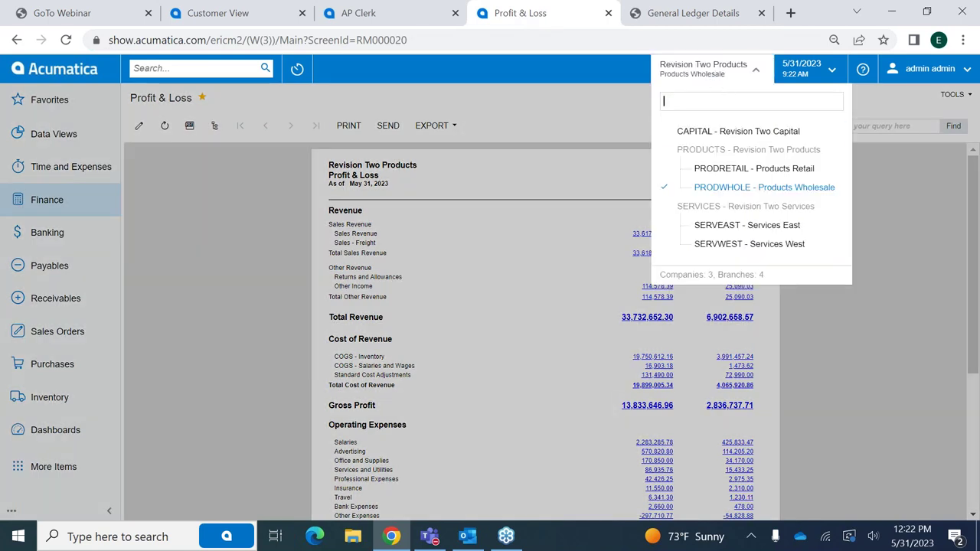
click(684, 13)
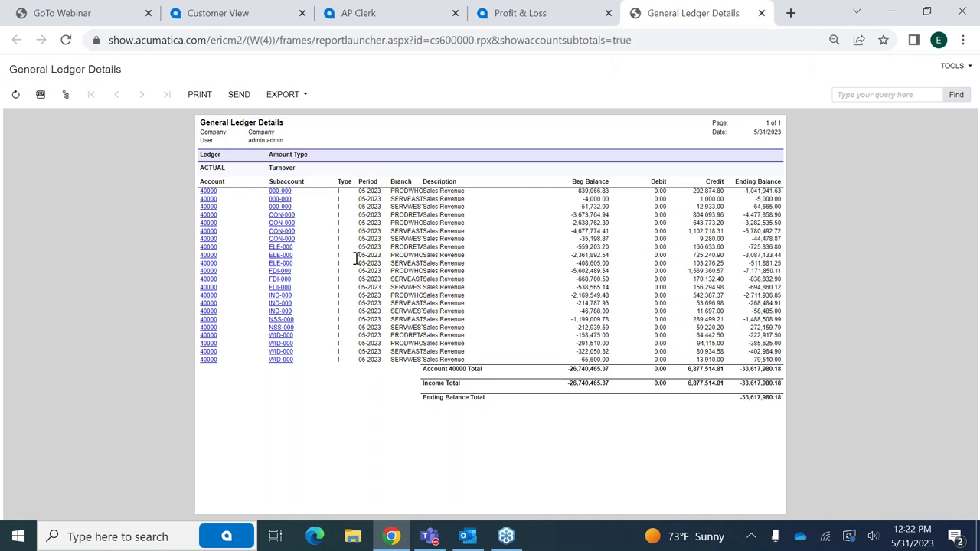
click(208, 274)
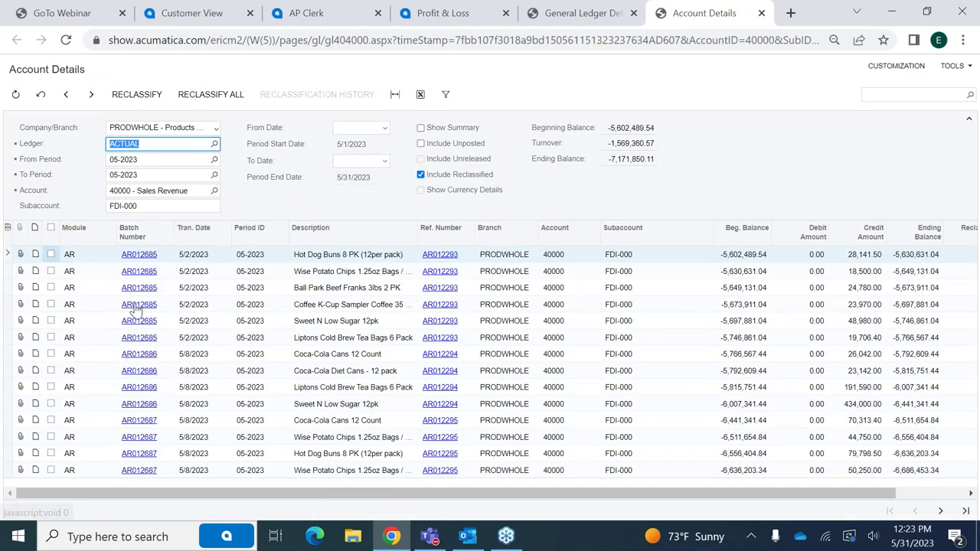
- Close the Account Details, General Ledger Details and Profit & Loss browser tabs
click(761, 13)
click(762, 13)
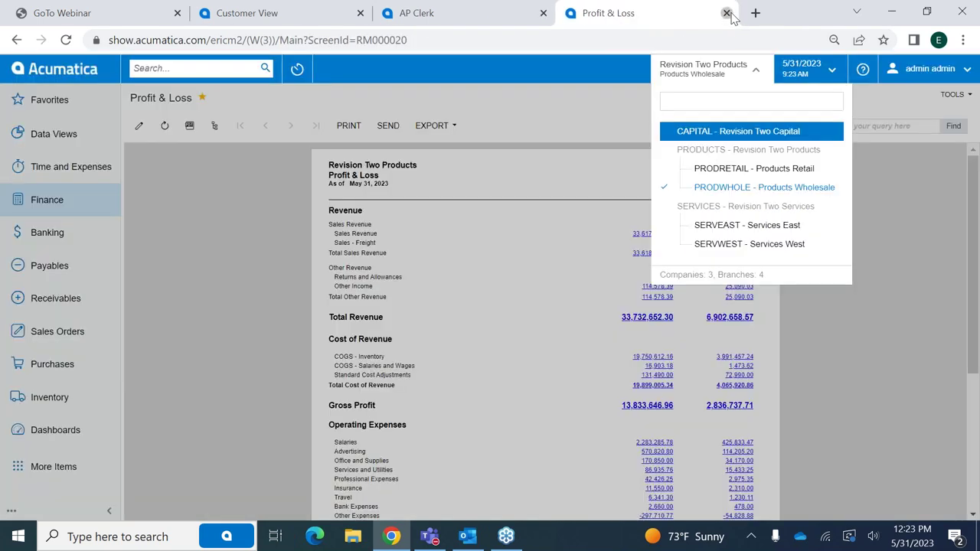
click(729, 13)
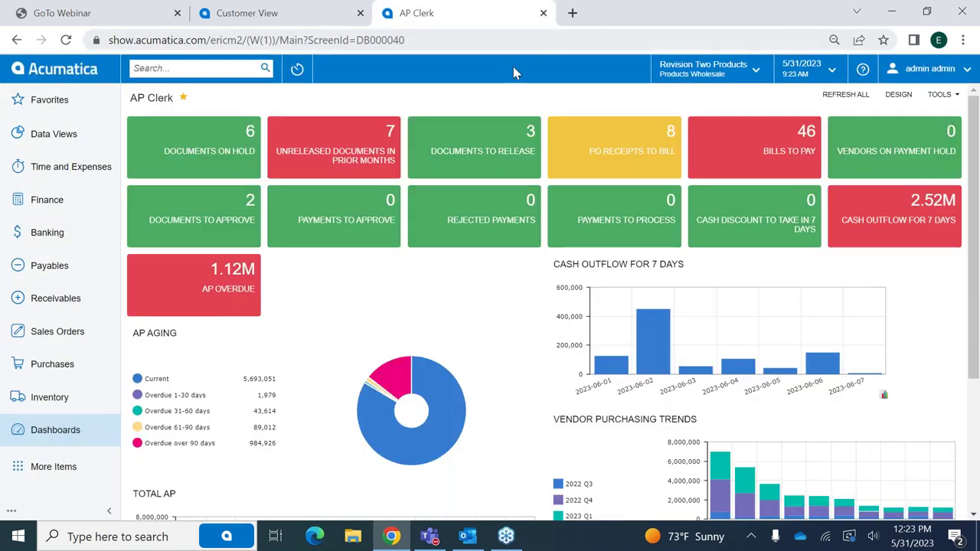
- Run the Profit & Loss report from the Favorites list
click(56, 107)
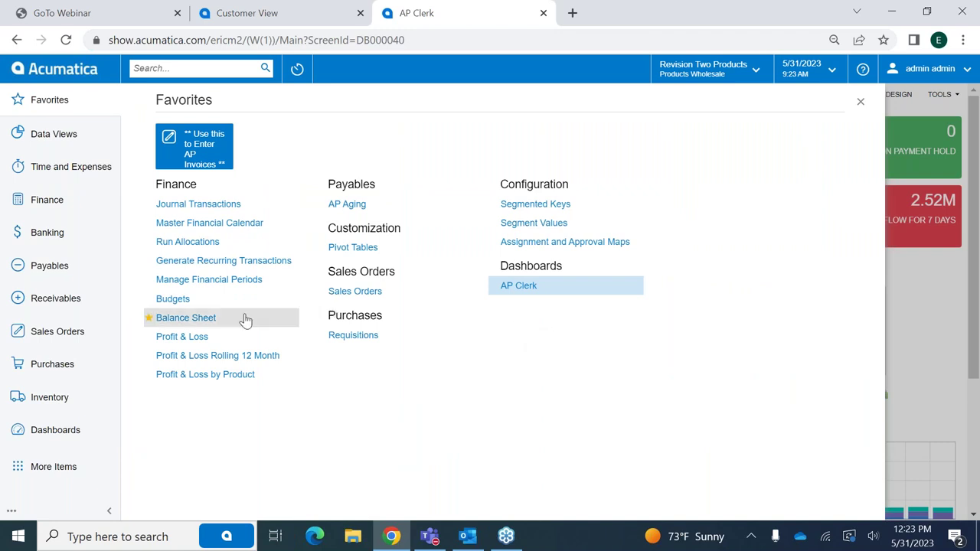
click(182, 337)
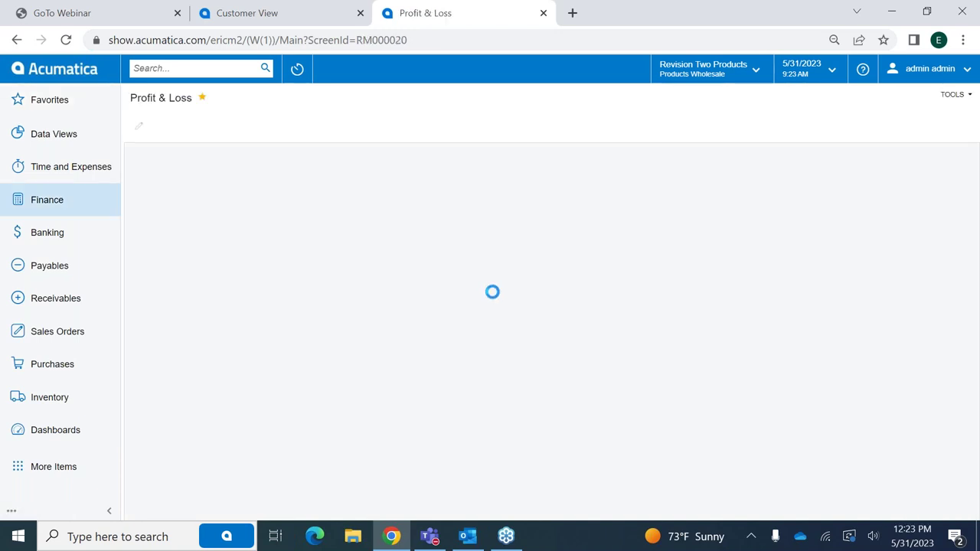
click(215, 128)
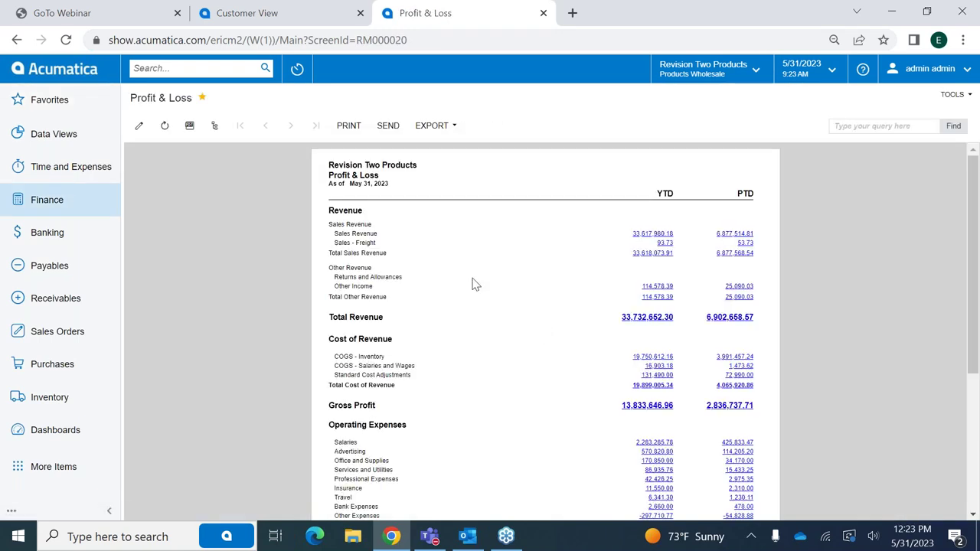
- Show the report's company and branch tree, compare the Services Company, its branches and the Product Company, and return to the consolidated report
click(215, 129)
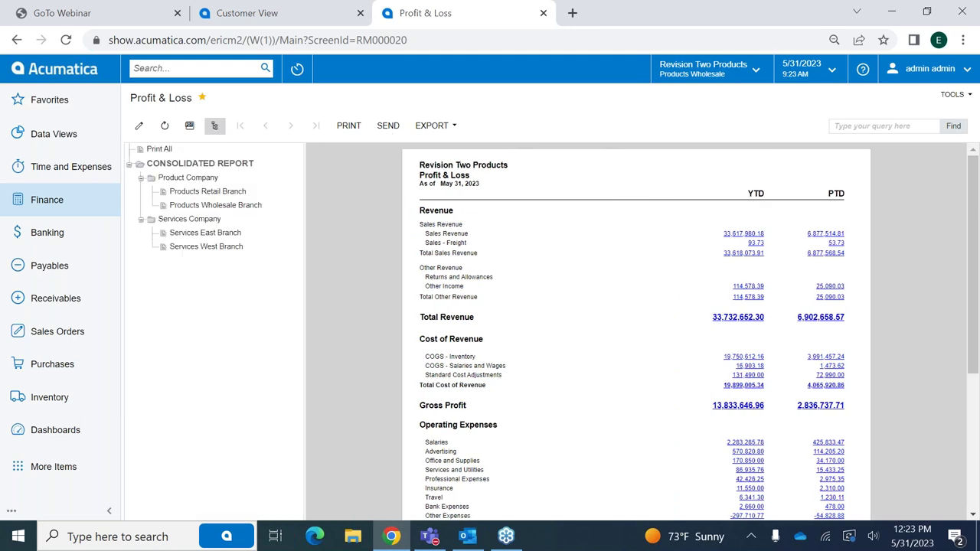
click(197, 221)
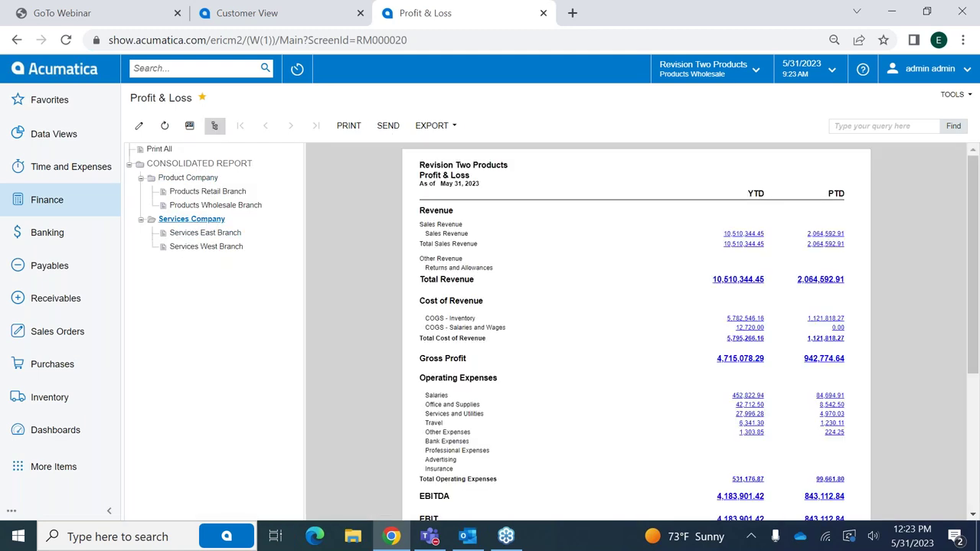
click(204, 232)
click(214, 247)
click(191, 220)
click(181, 178)
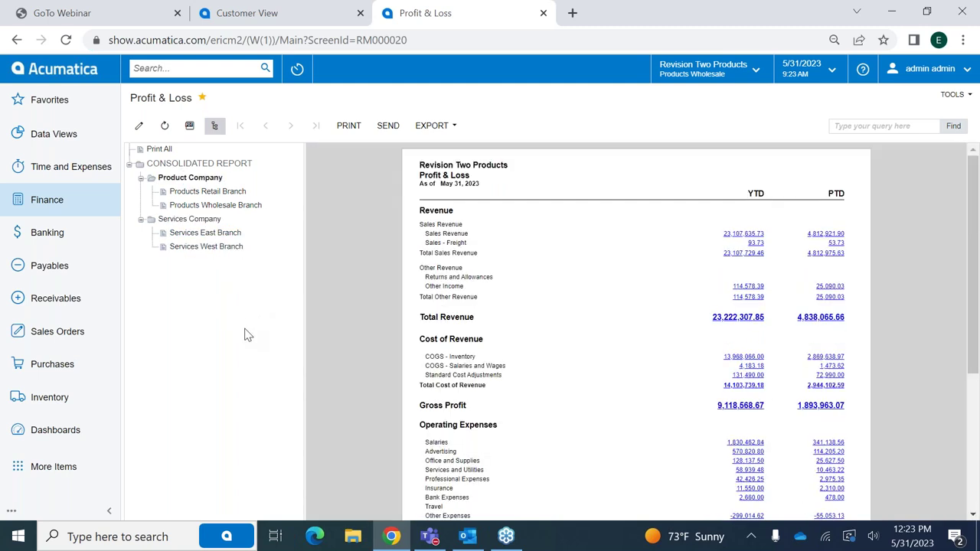
click(193, 219)
click(164, 163)
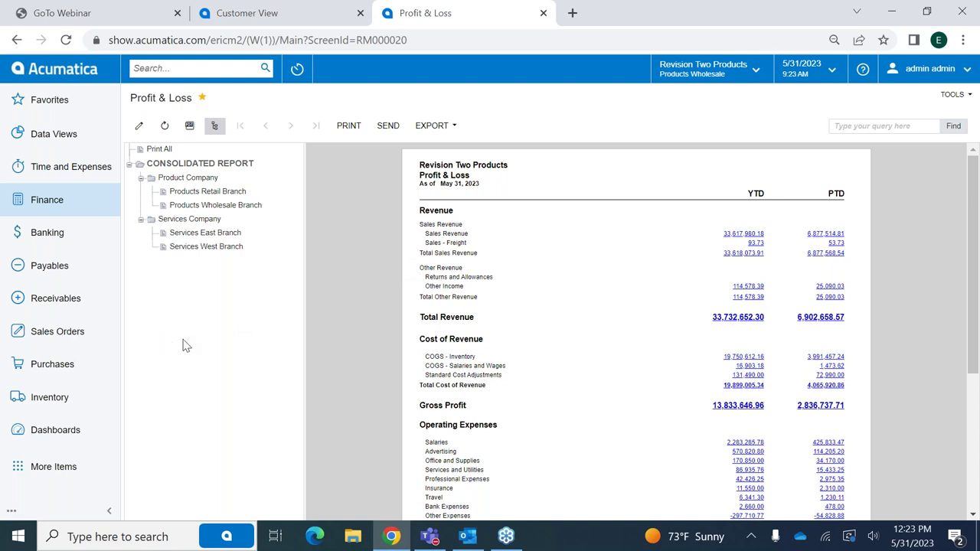
- Open the Edison Power bill by searching for "ap 4982", take it off hold and release it
click(51, 206)
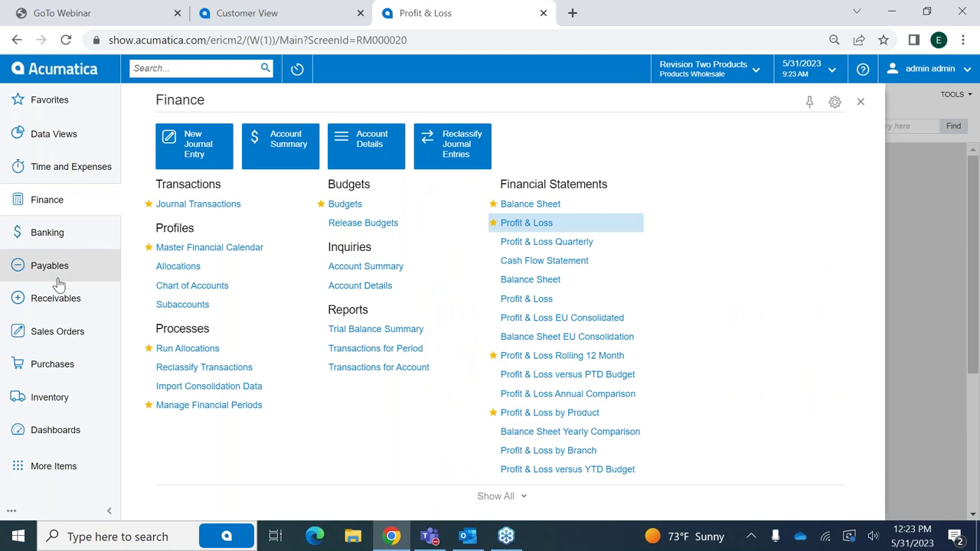
text(ap 4982)
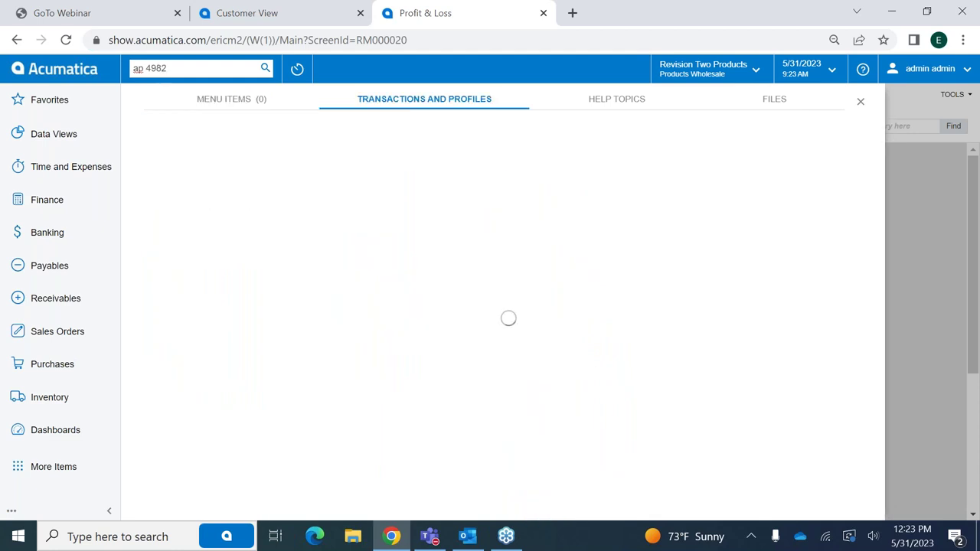
click(252, 164)
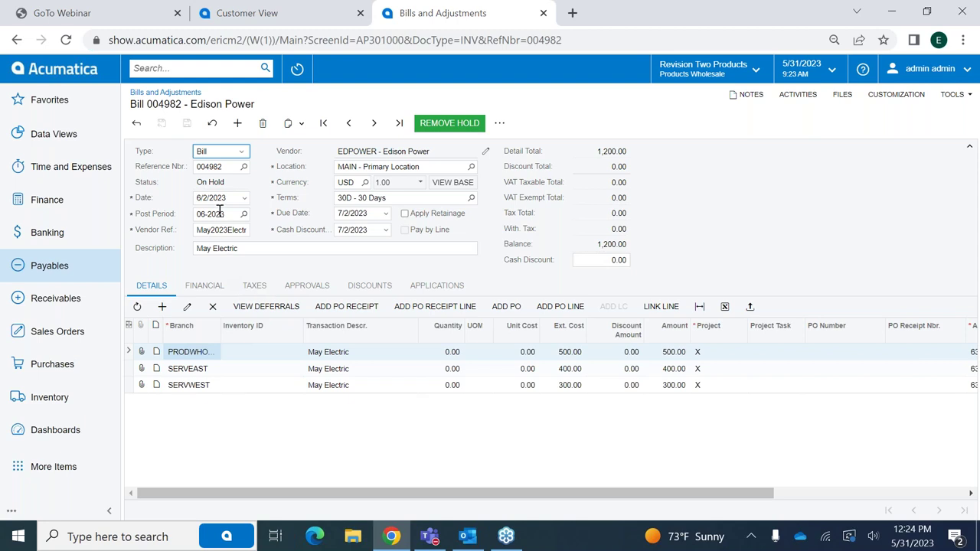
click(460, 128)
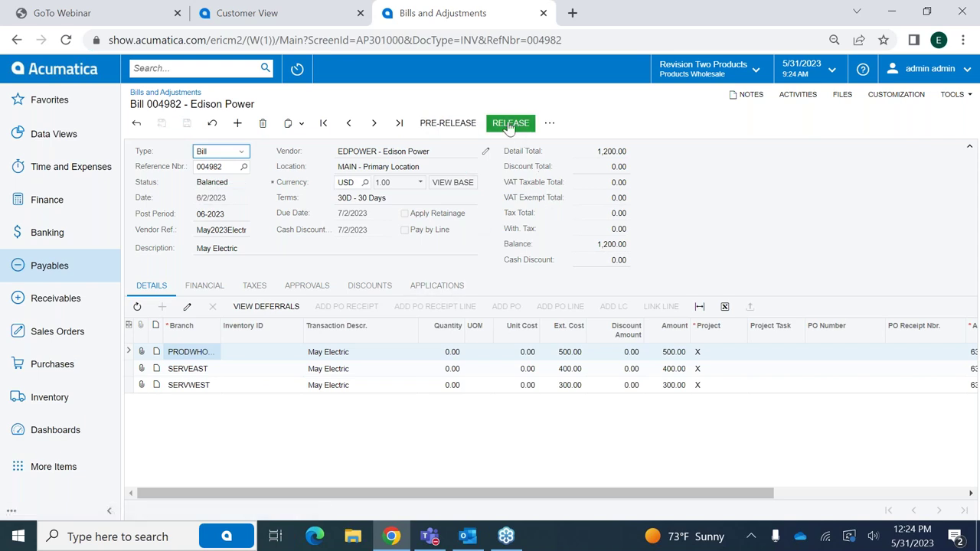
click(512, 126)
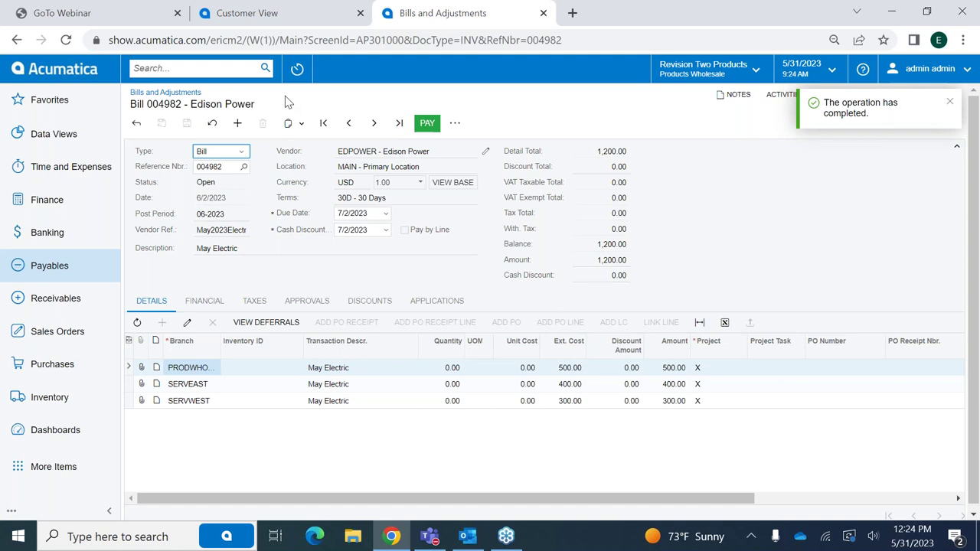
- Run the Profit & Loss report from Favorites in the Customer View tab, using the ACTUAL ledger and financial period 06-2023
click(237, 18)
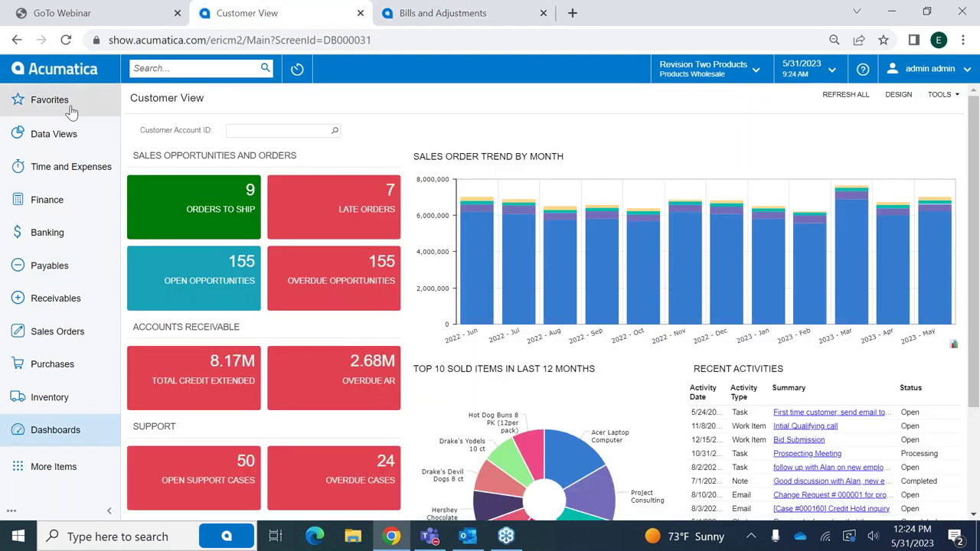
click(90, 104)
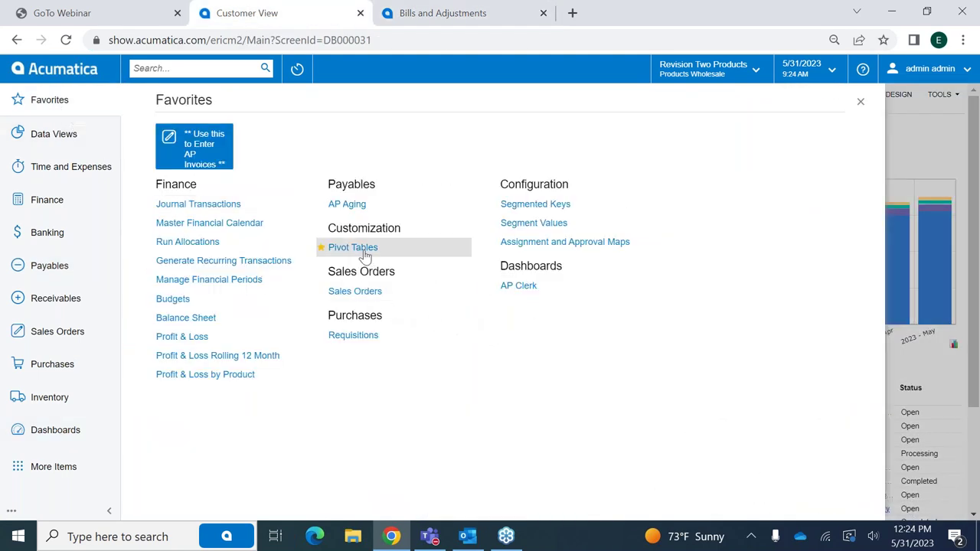
click(188, 337)
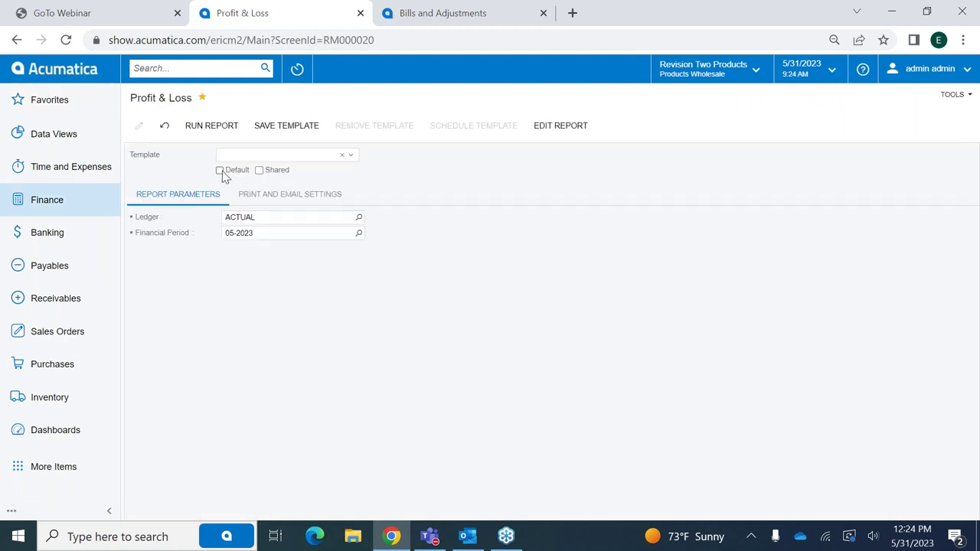
click(356, 233)
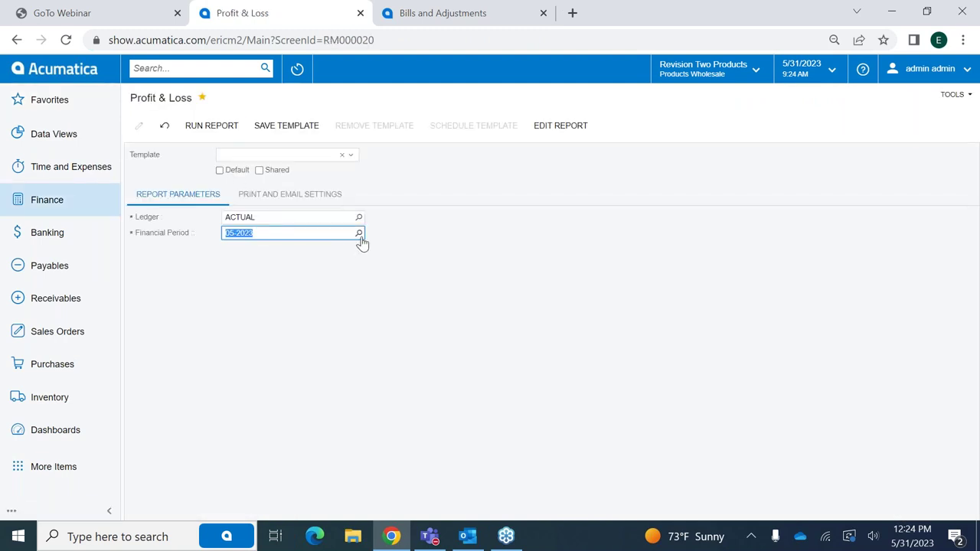
click(320, 233)
text(6)
key(Tab)
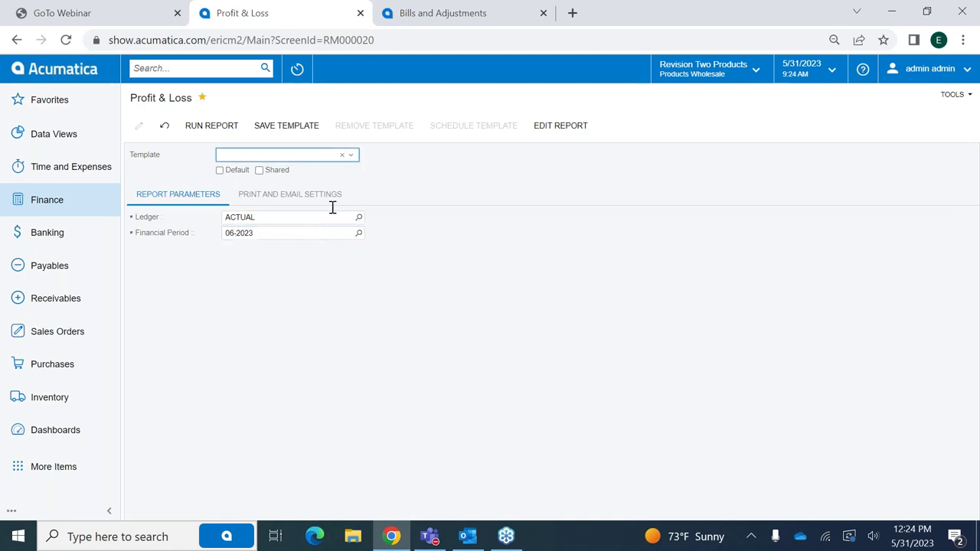
click(212, 126)
- Drill down from the PTD Services and Utilities amount to its General Ledger Details by branch, and close the details tab
scroll(680, 313, down, 2)
scroll(690, 296, down, 1)
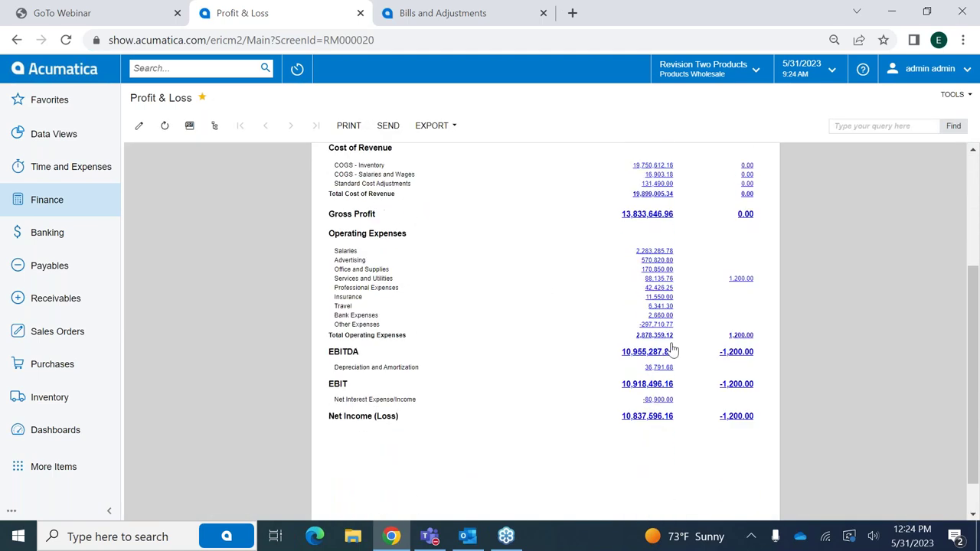
click(740, 280)
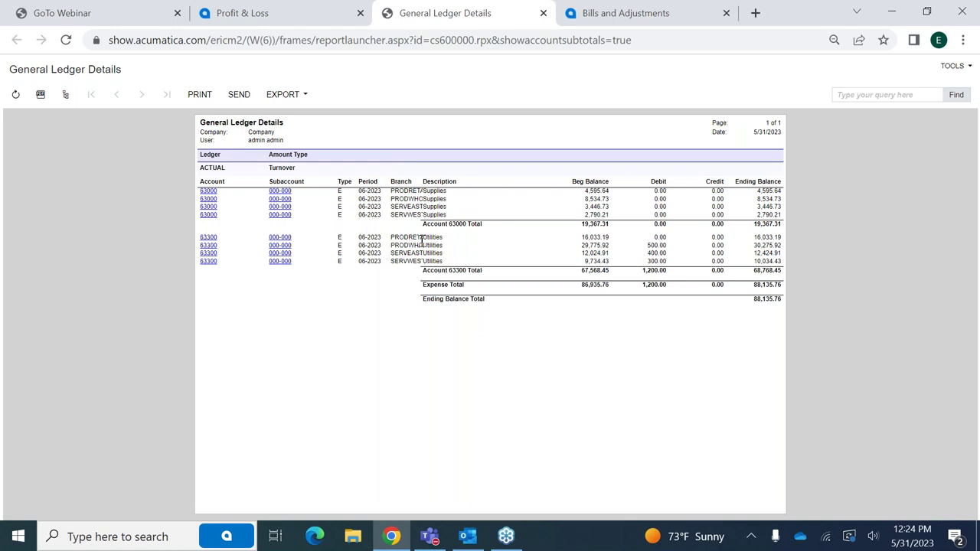
click(544, 13)
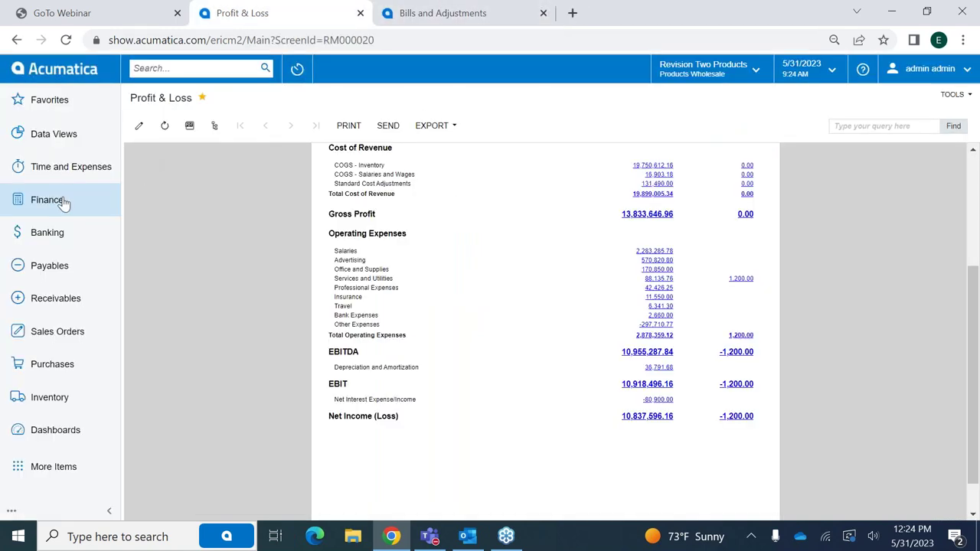
- Show the report's company and branch tree, view Services East Branch and Services West Branch, and return to the consolidated report
click(139, 126)
click(218, 127)
click(214, 125)
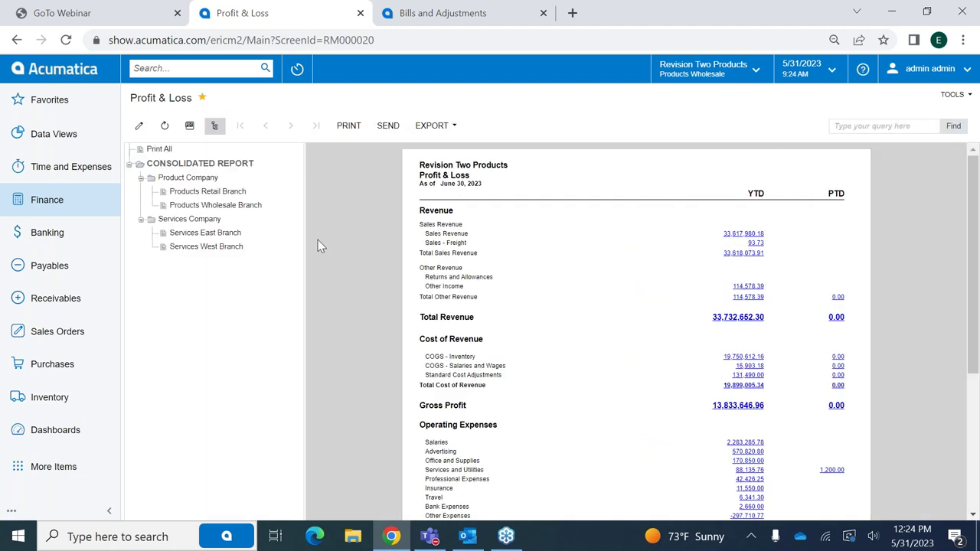
click(215, 236)
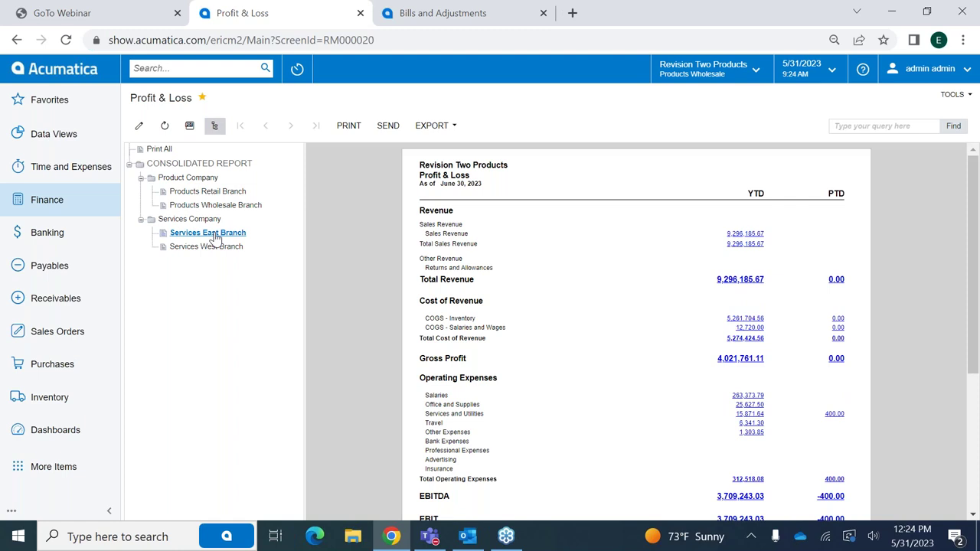
scroll(627, 349, down, 3)
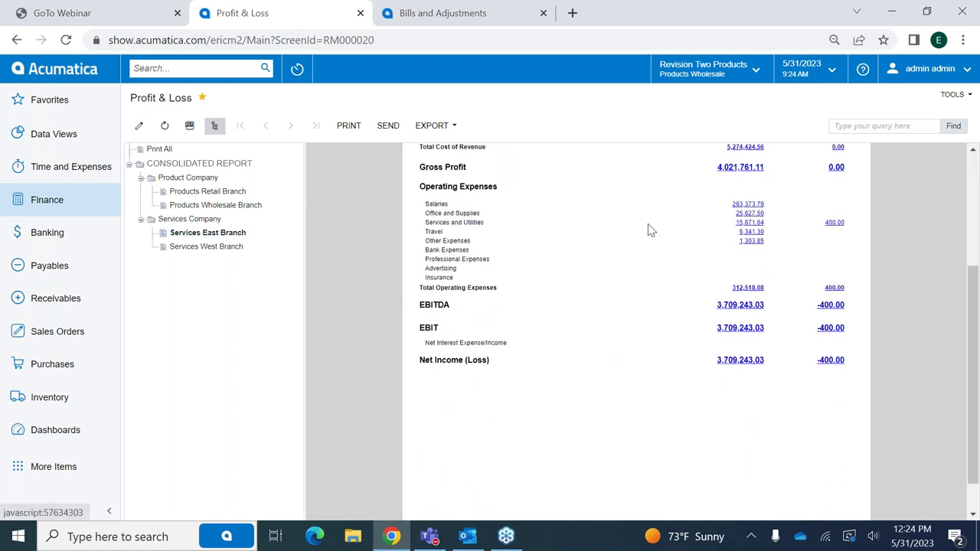
click(210, 247)
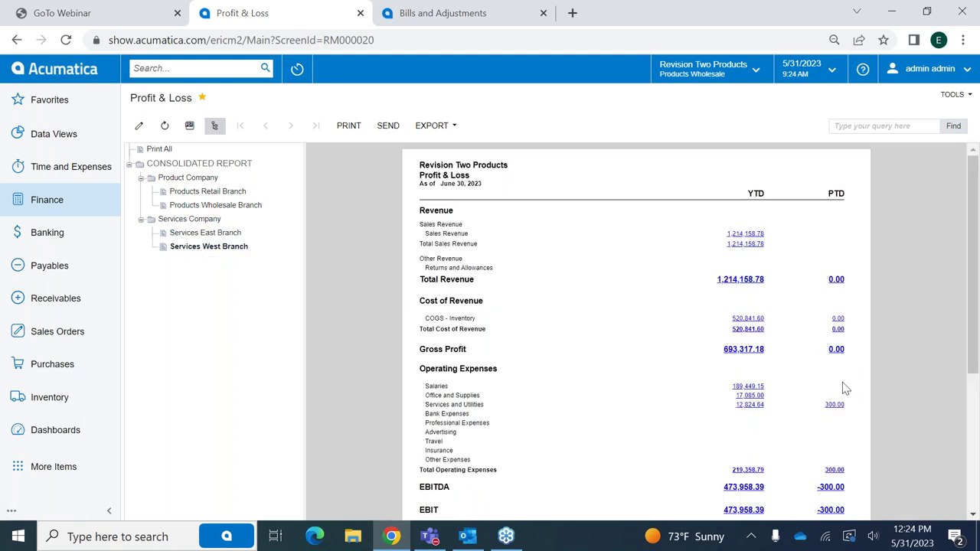
click(227, 167)
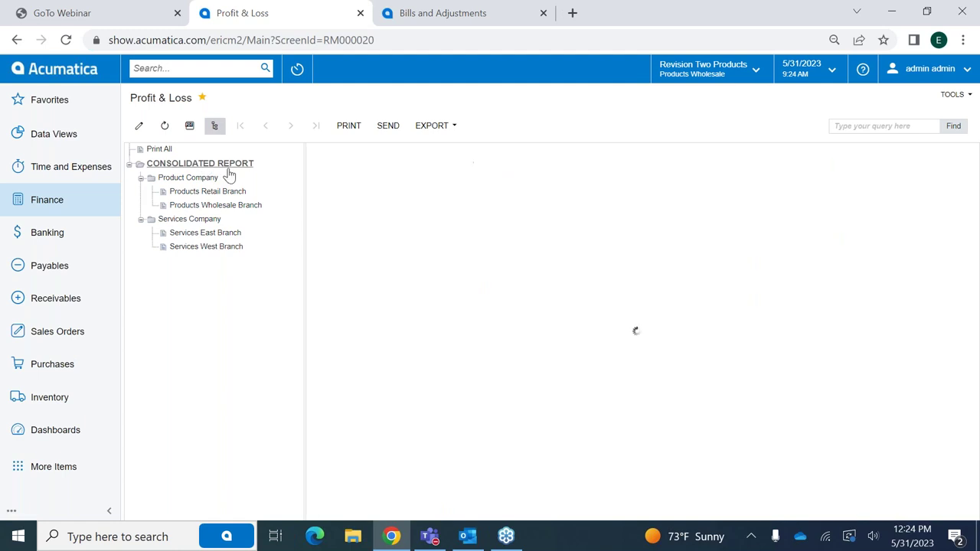
scroll(605, 321, down, 3)
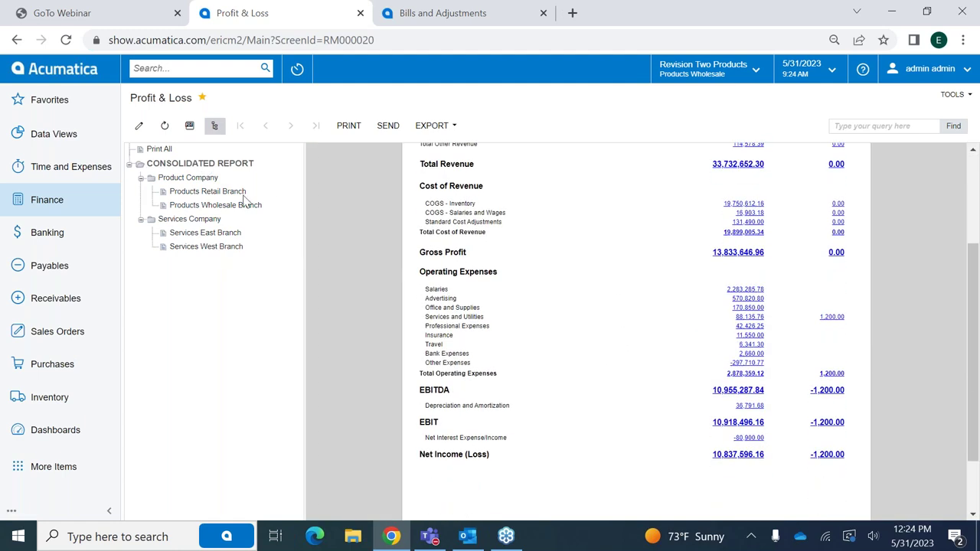
- Run the Profit & Loss by Branch report from the Finance workspace for financial period 06-2023 and review the branch columns
click(64, 106)
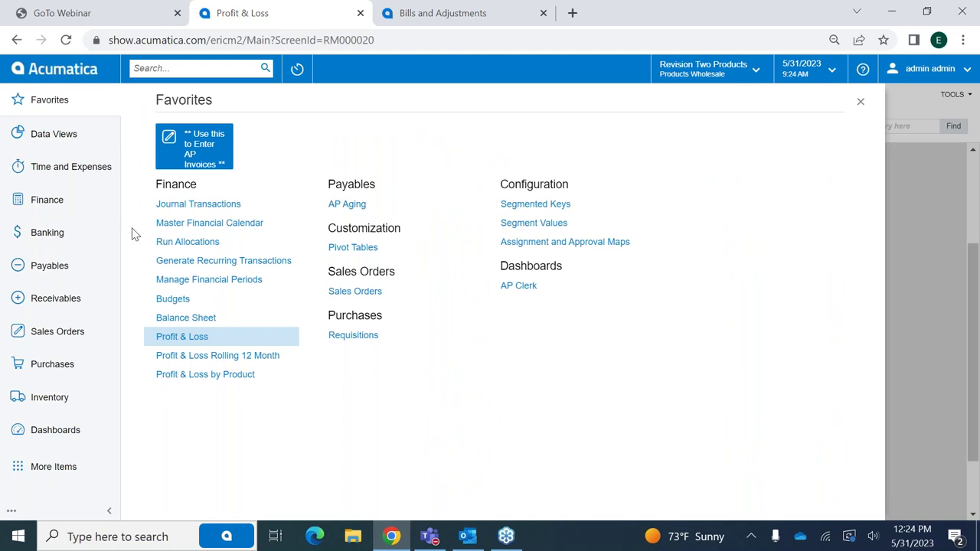
click(55, 205)
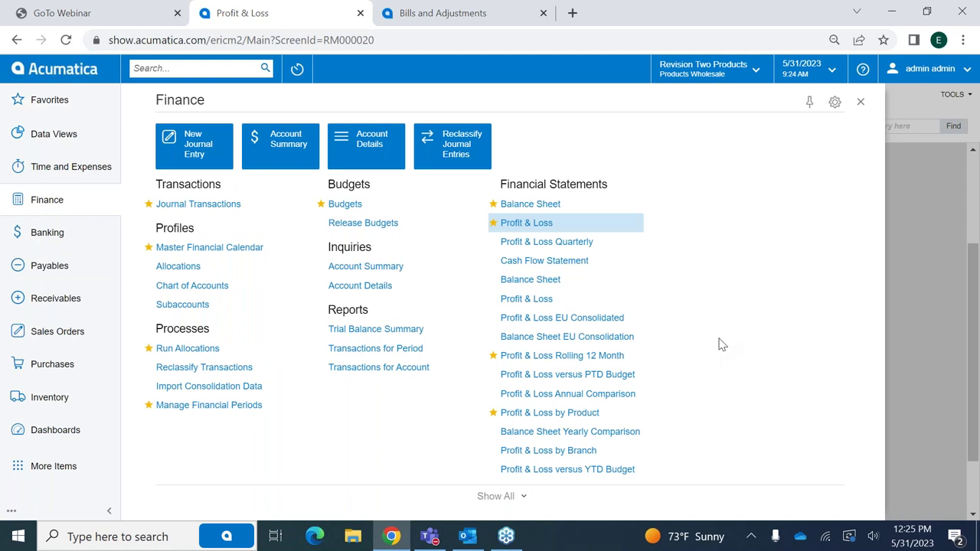
click(574, 452)
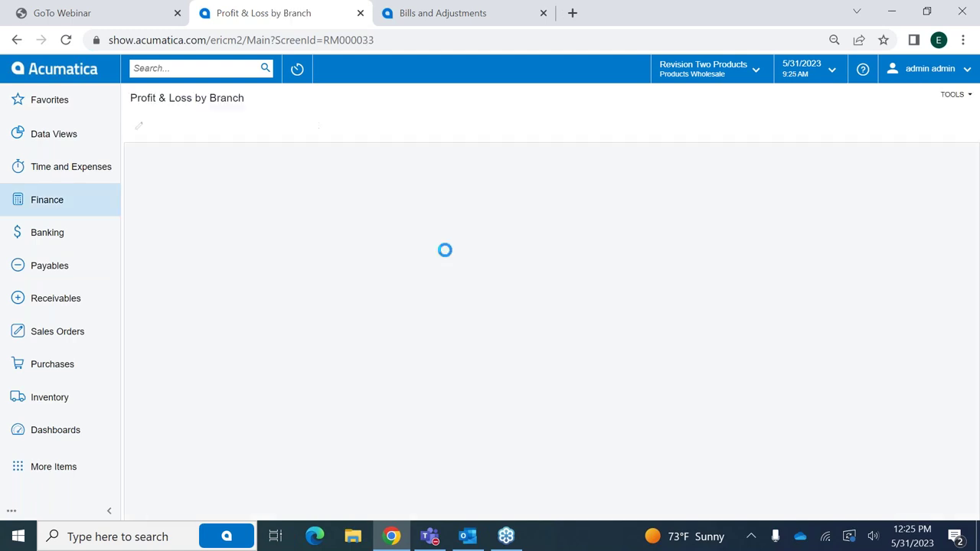
click(230, 233)
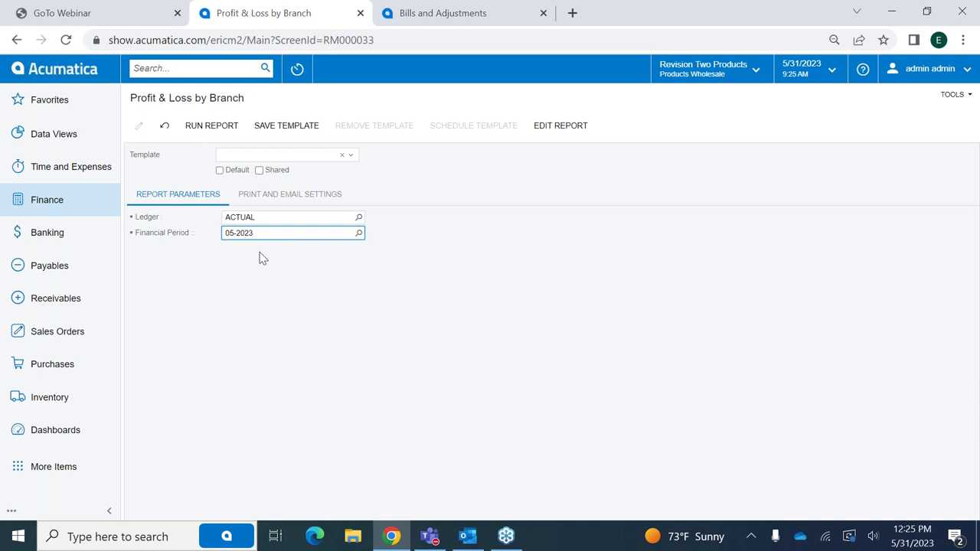
key(Tab)
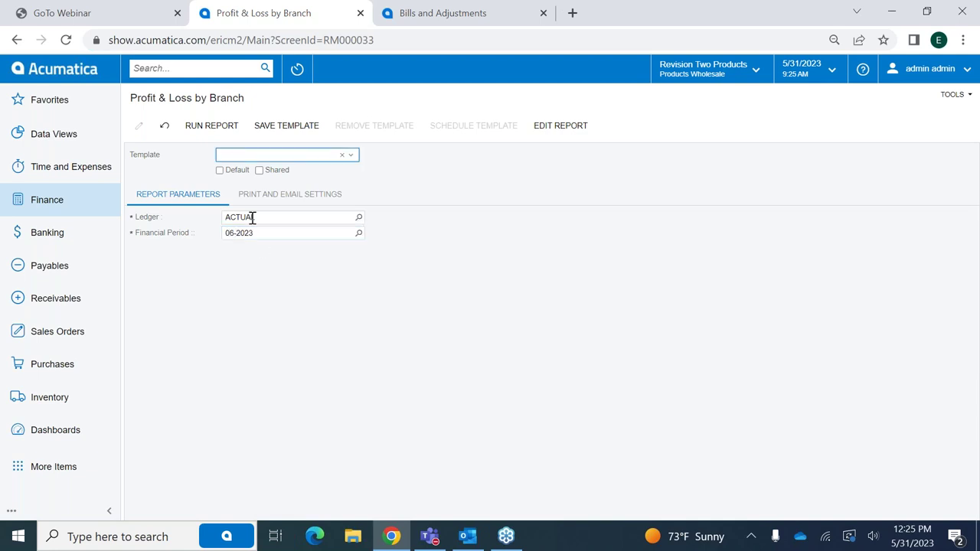
click(224, 125)
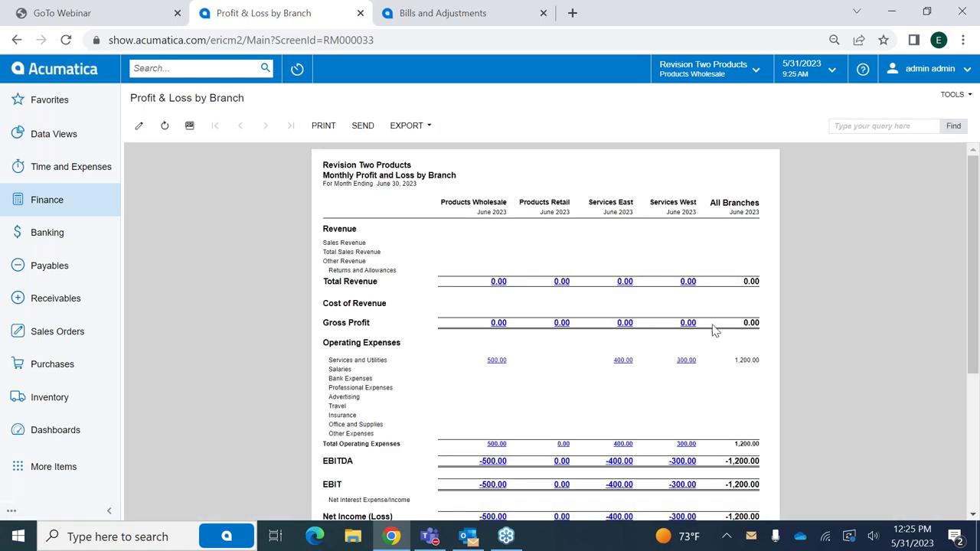
scroll(716, 329, down, 2)
scroll(681, 280, up, 2)
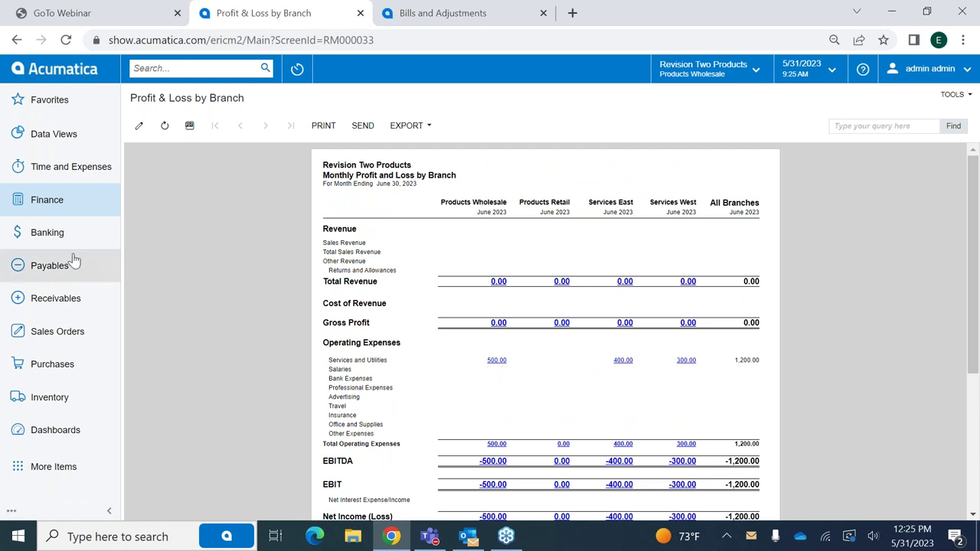
- Run the Profit & Loss Rolling 12 Month report from the Finance workspace and review its monthly columns down to Net Income
click(55, 205)
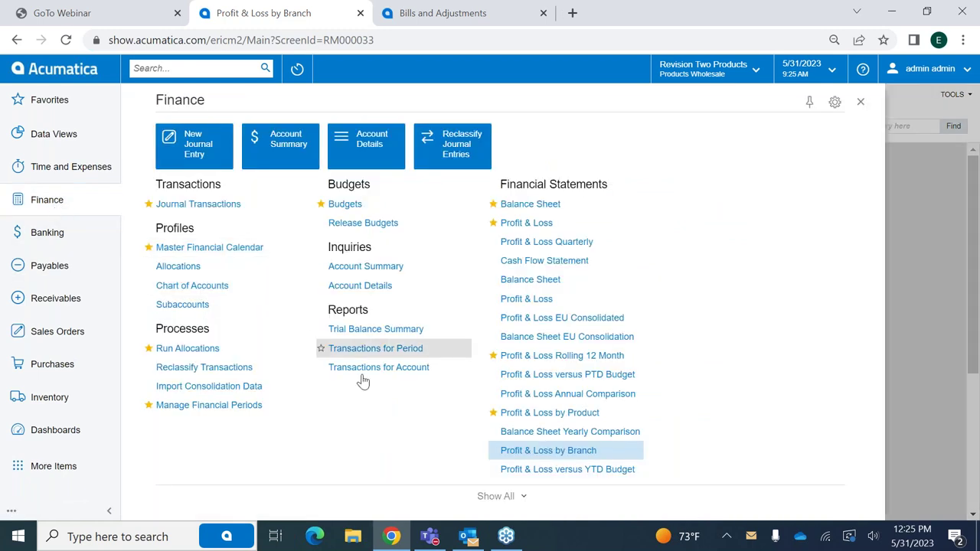
click(560, 357)
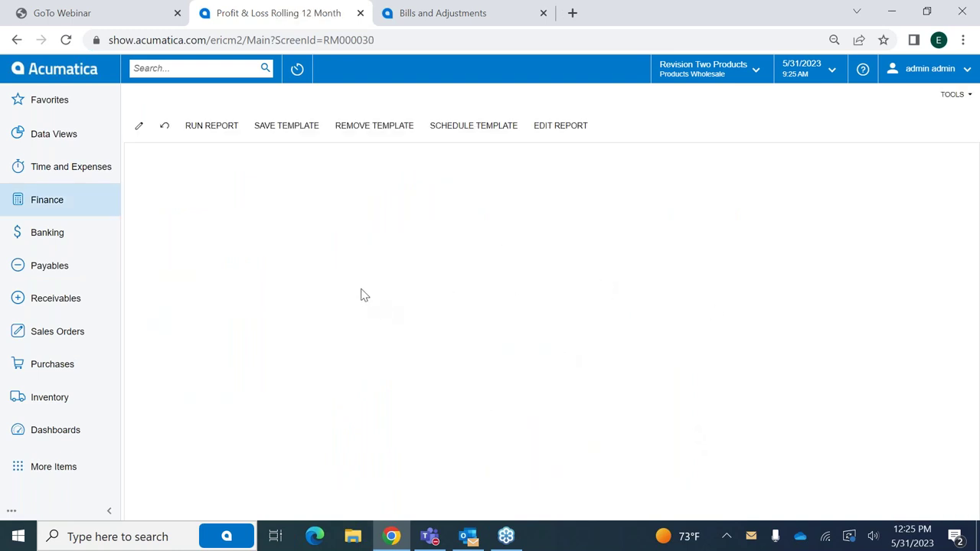
click(212, 126)
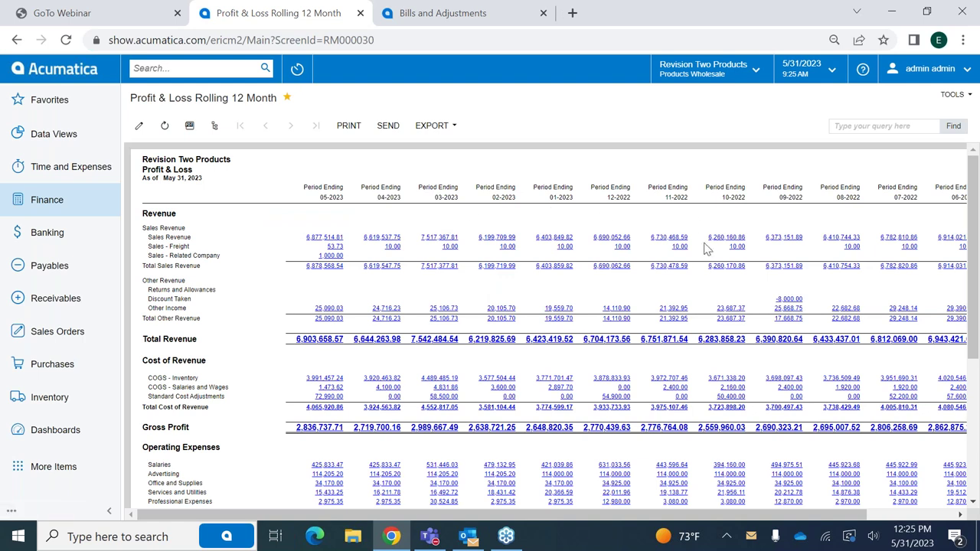
scroll(529, 346, down, 3)
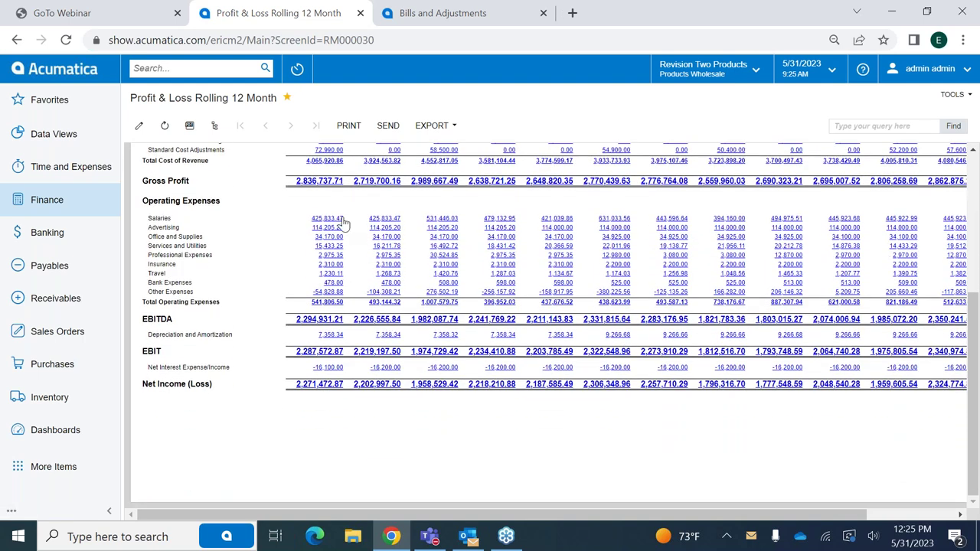
scroll(395, 421, up, 3)
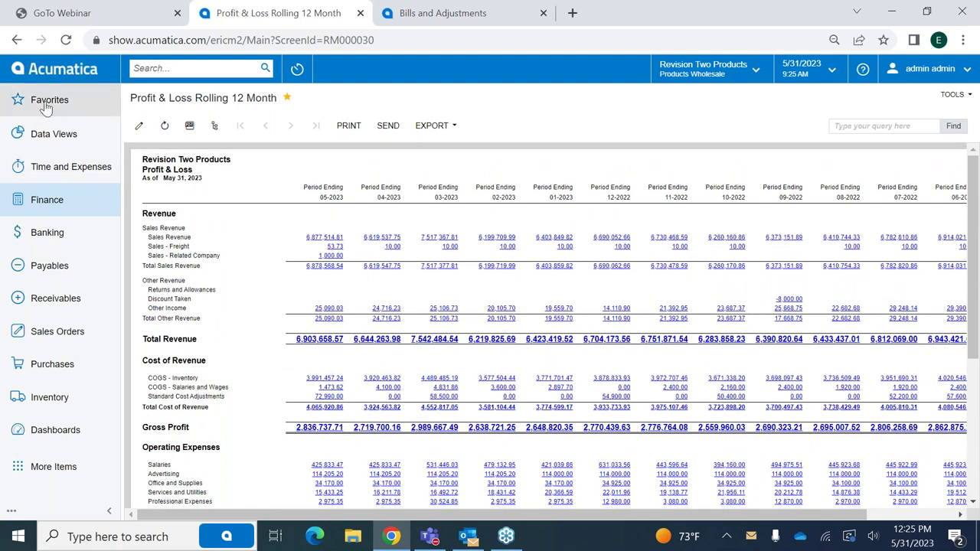
- Return to the Customer View dashboard and expand the Finance workspace to examine all of its screens and reports
click(67, 80)
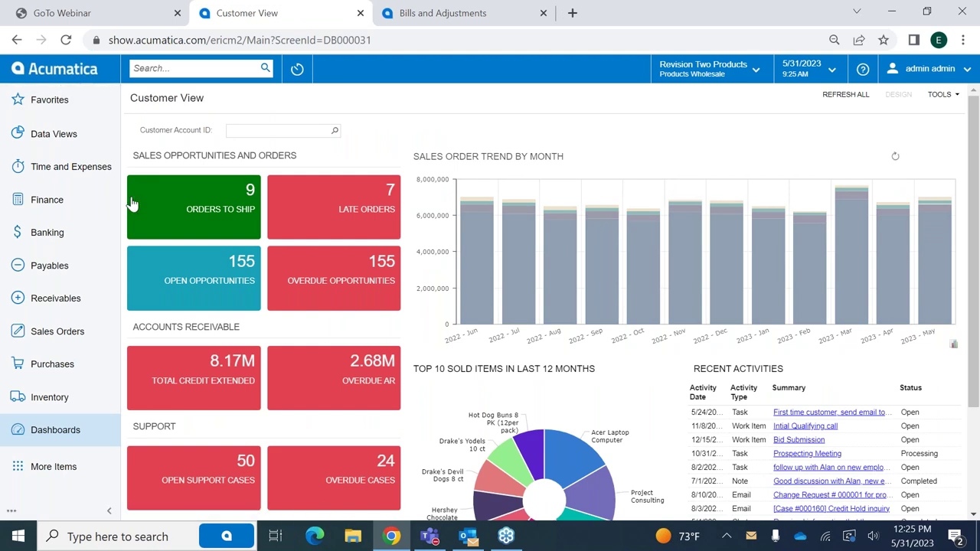
click(57, 201)
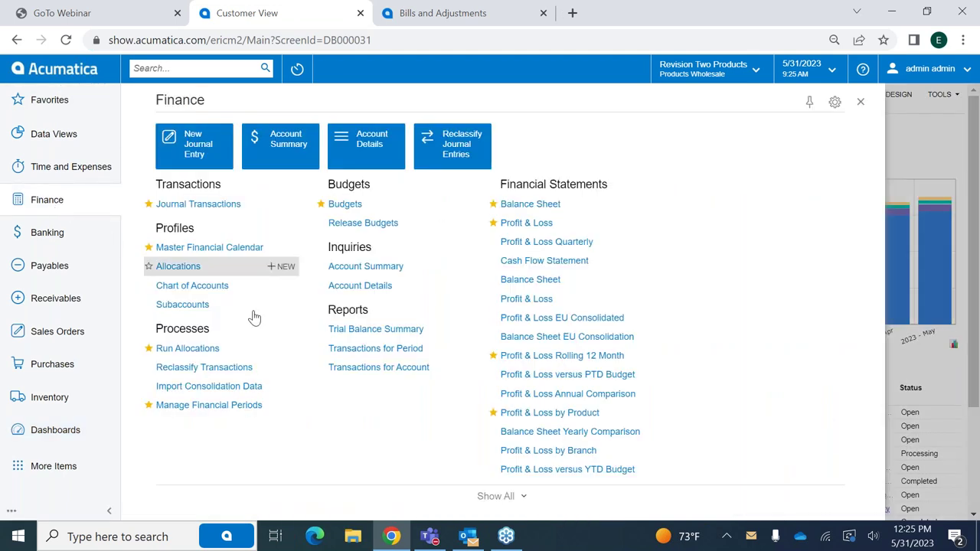
click(496, 496)
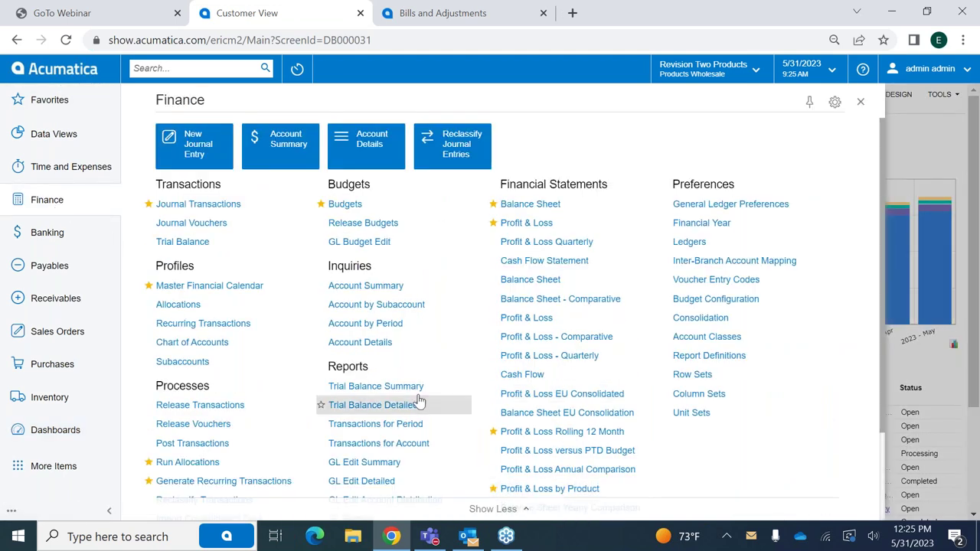
scroll(245, 421, down, 2)
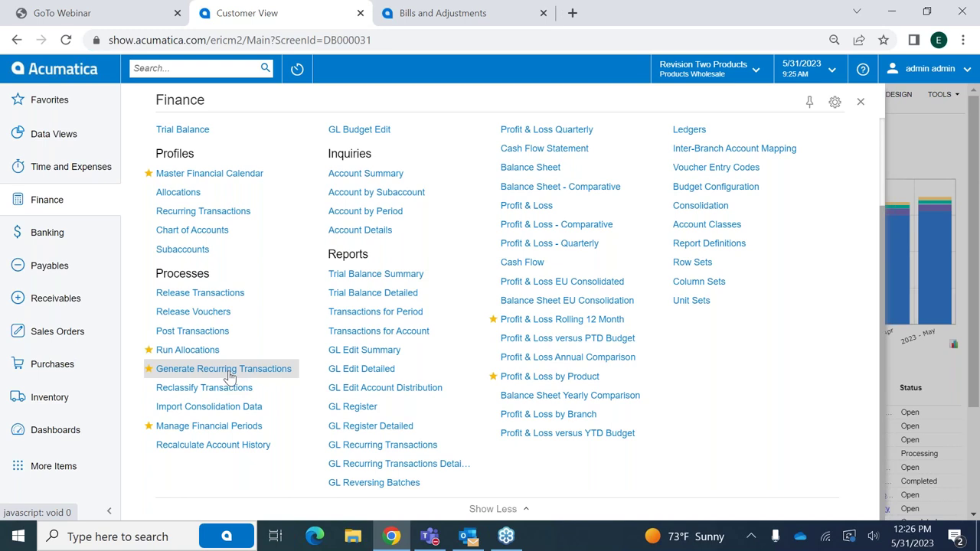
- Leave the Finance workspace for the Customer View dashboard and review its widgets down to the customer contacts
scroll(253, 386, up, 2)
scroll(264, 387, up, 1)
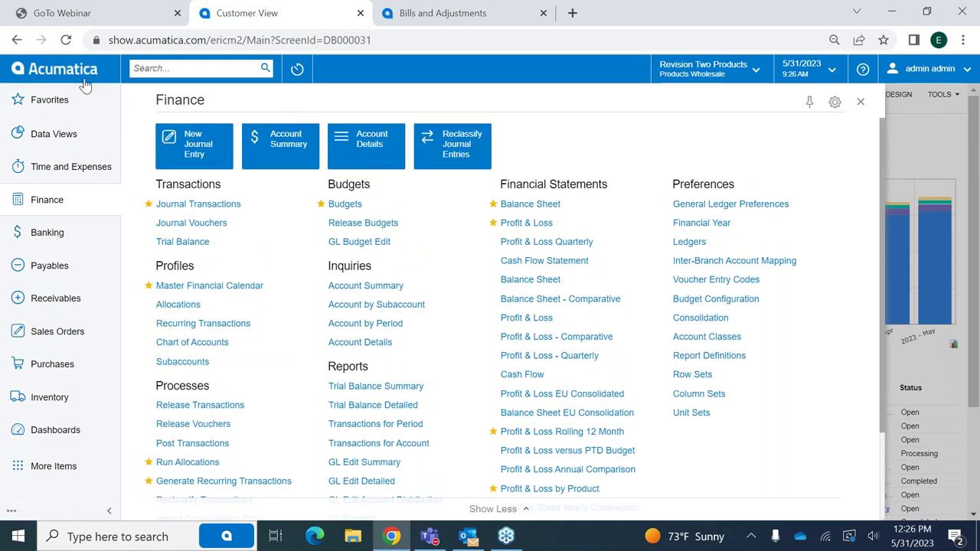
click(55, 430)
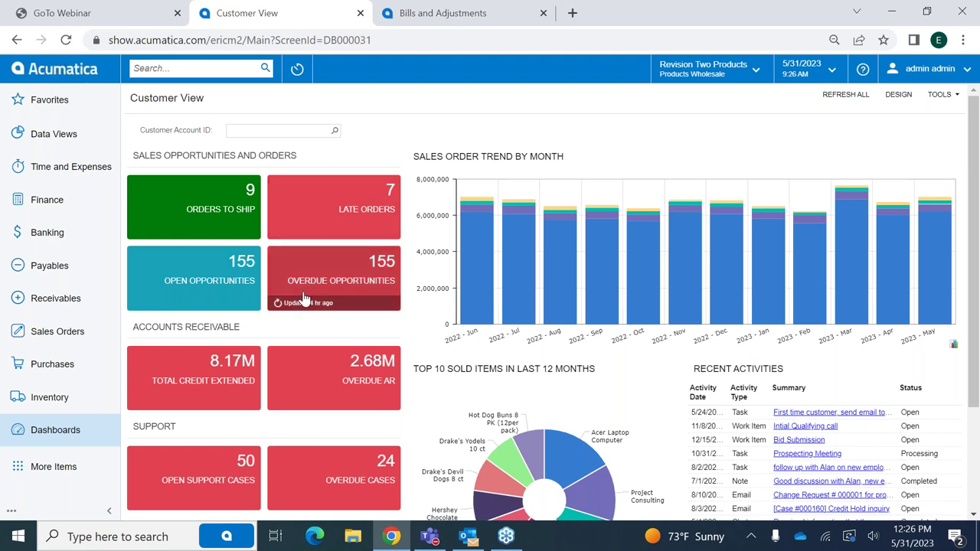
scroll(304, 296, down, 2)
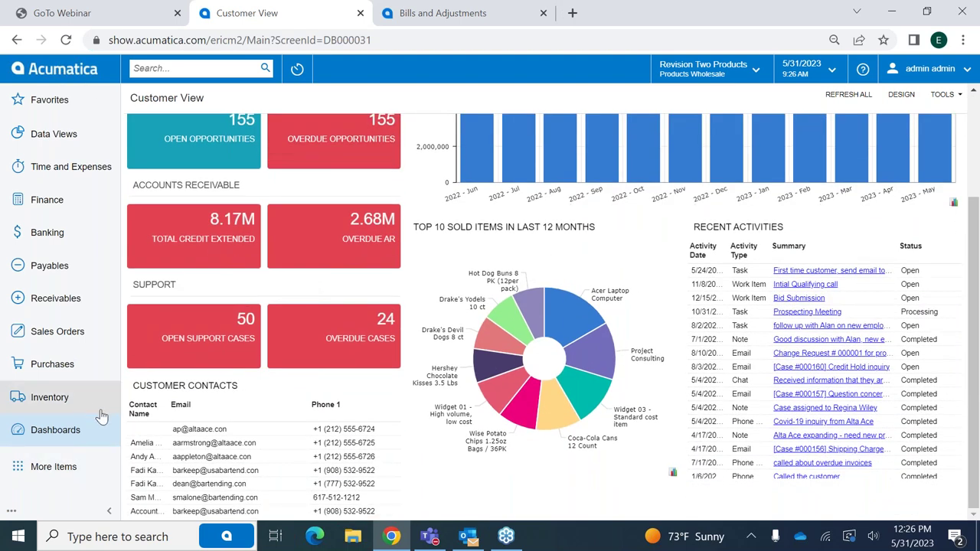
- Open the "New laptops for the finance team" requisition from the Purchases workspace and send its requests for proposal
click(66, 366)
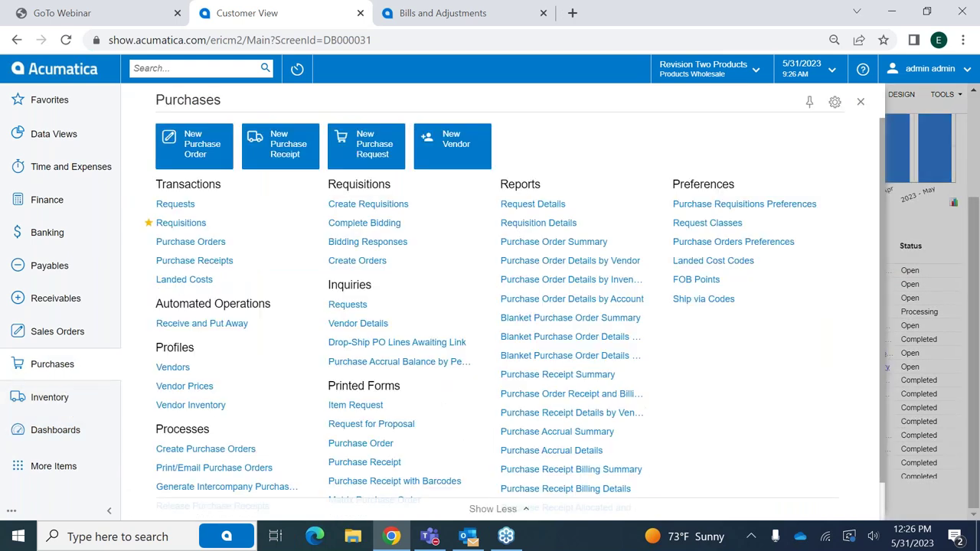
click(177, 223)
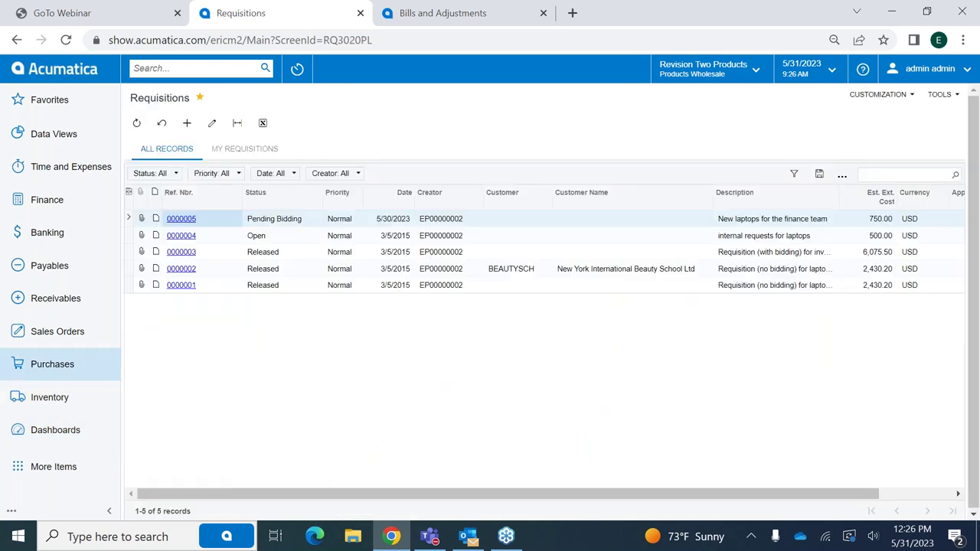
click(181, 219)
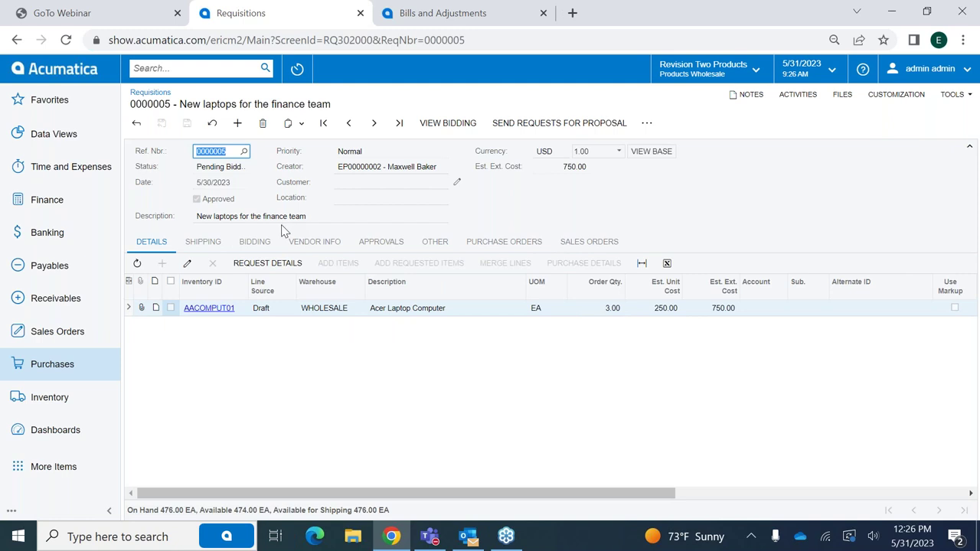
click(547, 122)
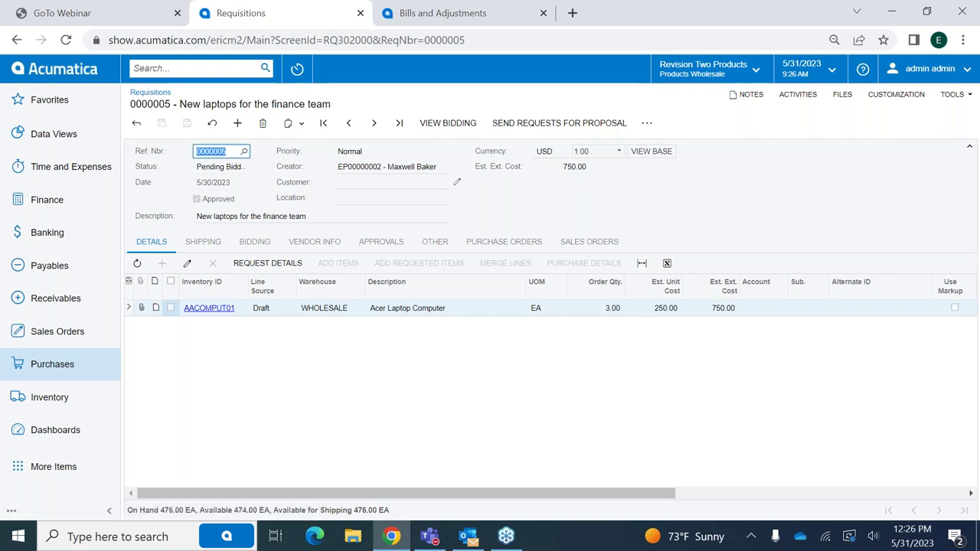
- Show the requisition's bidding vendors and examine the bidding details and vendor info in Emperor Office Equipment's response
click(255, 242)
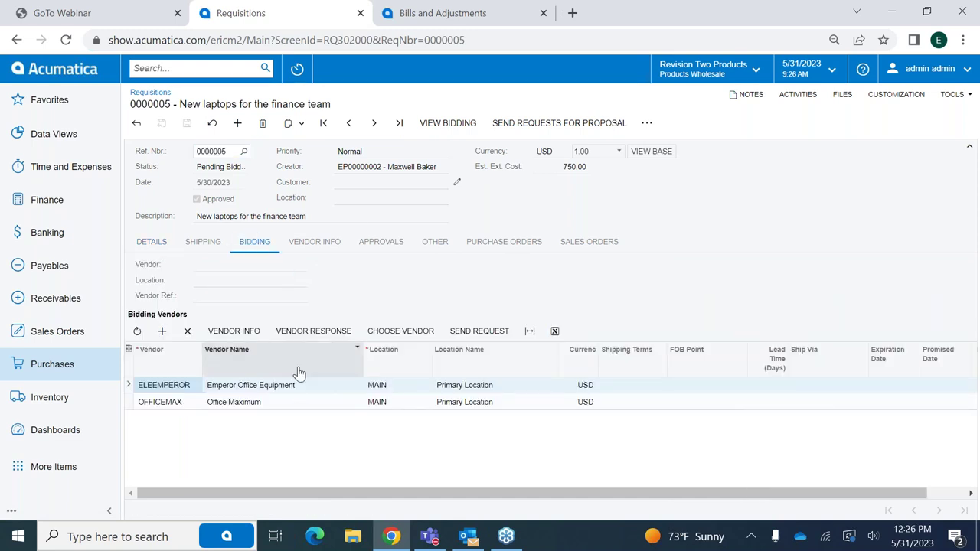
click(403, 351)
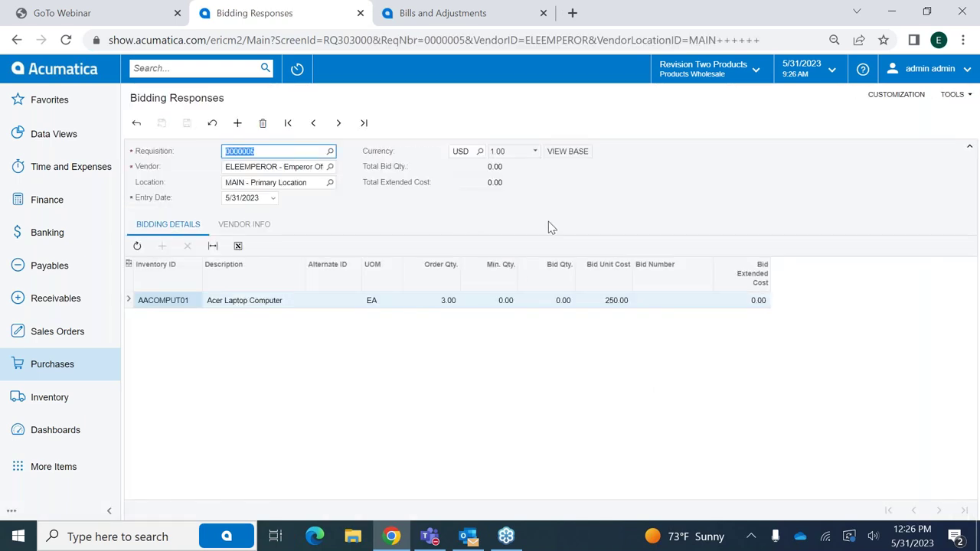
click(244, 224)
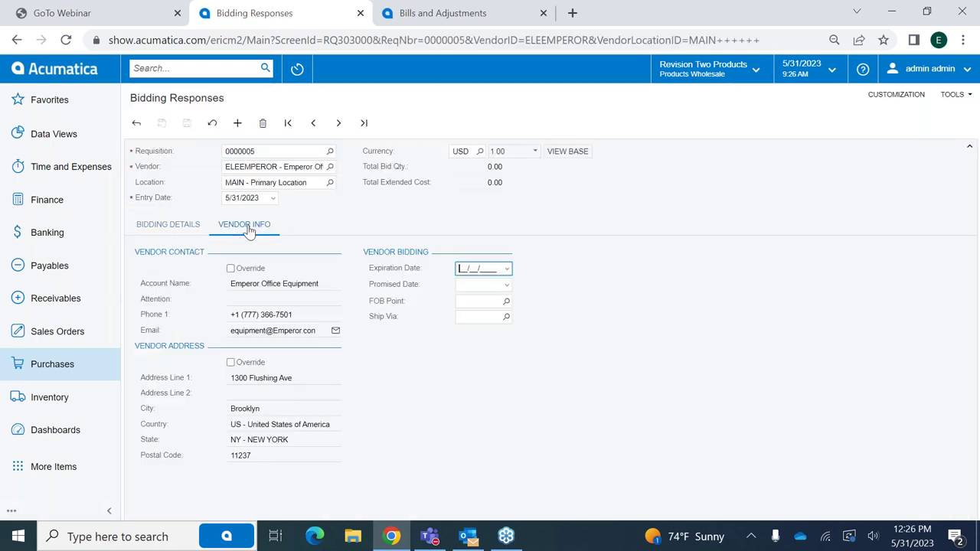
click(168, 224)
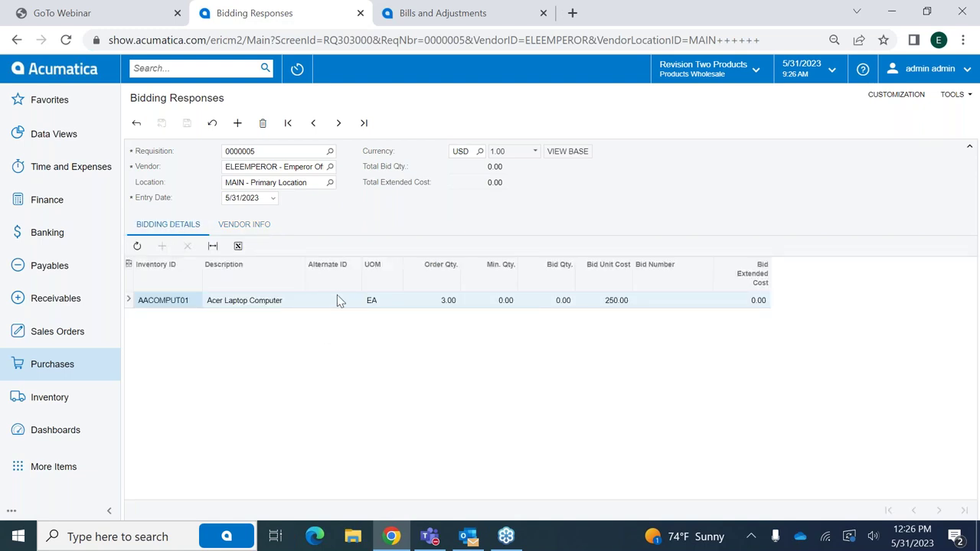
- Switch to Office Maximum's bidding response and view its vendor info
click(314, 126)
click(338, 124)
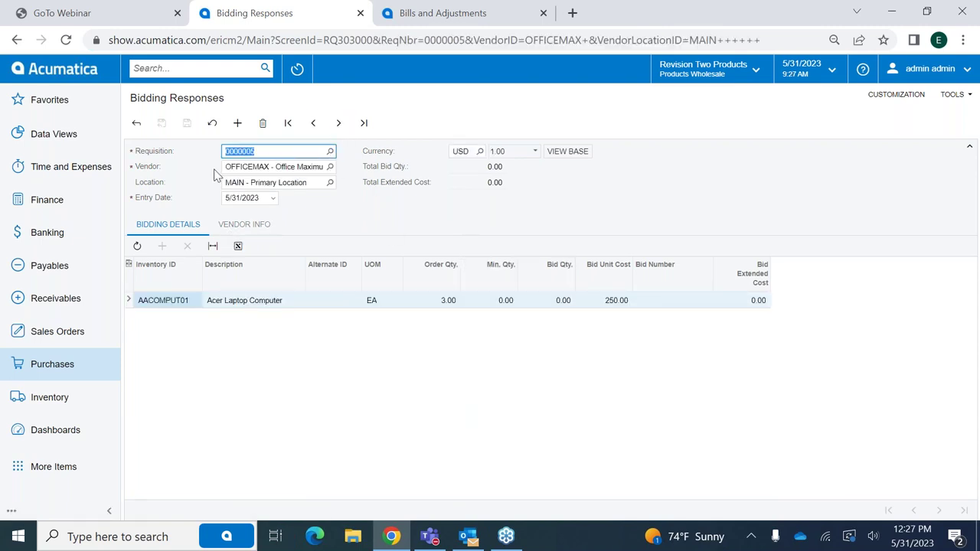
click(260, 222)
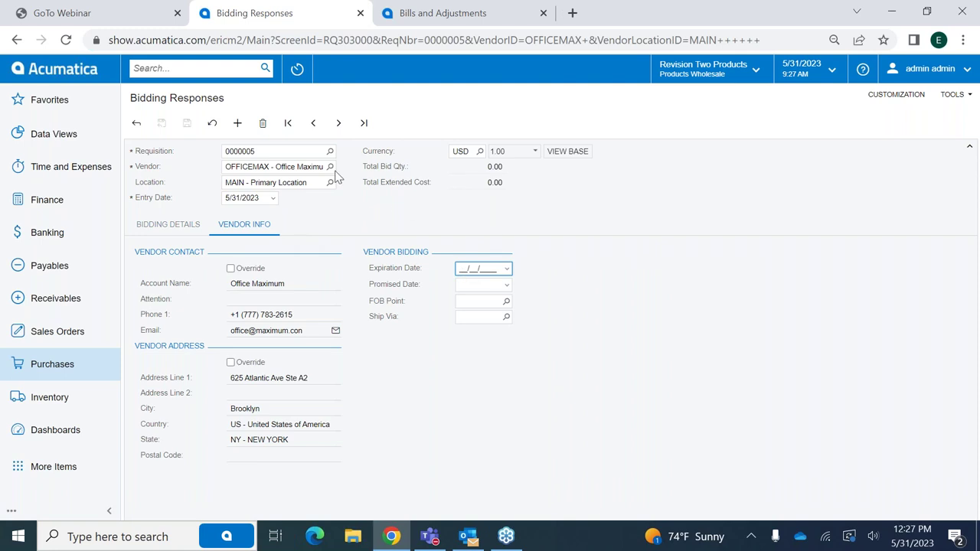
- Return to the requisition, read the first email in its Tasks & Activities list, and close the list
click(136, 122)
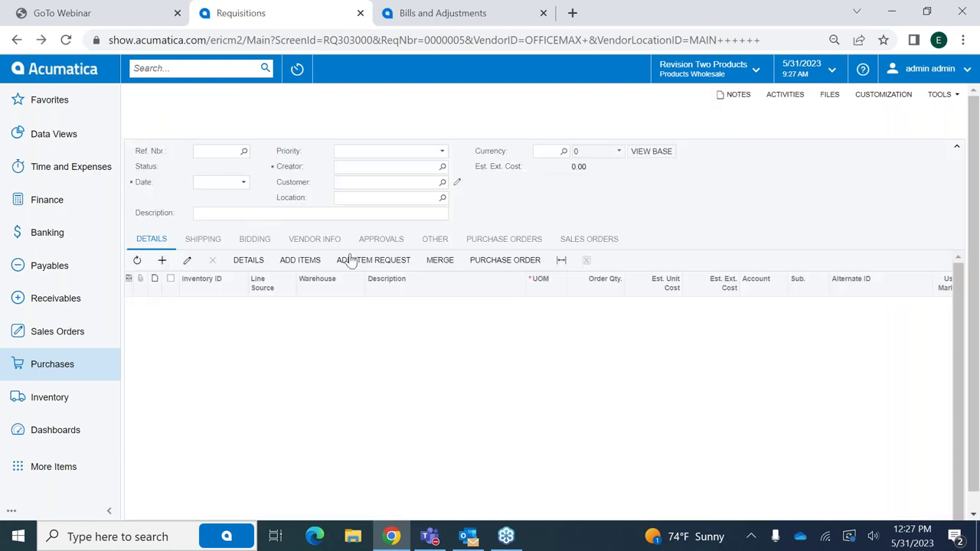
click(795, 95)
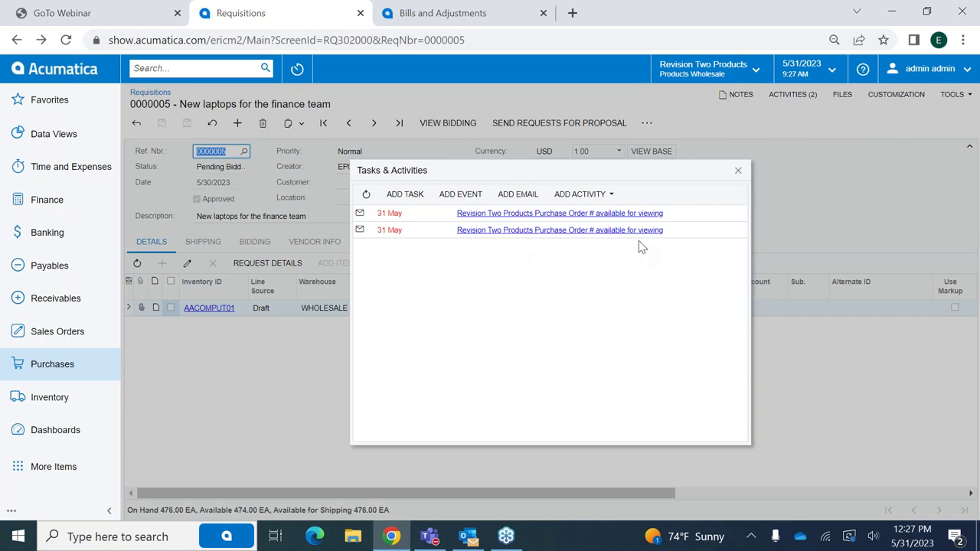
click(533, 215)
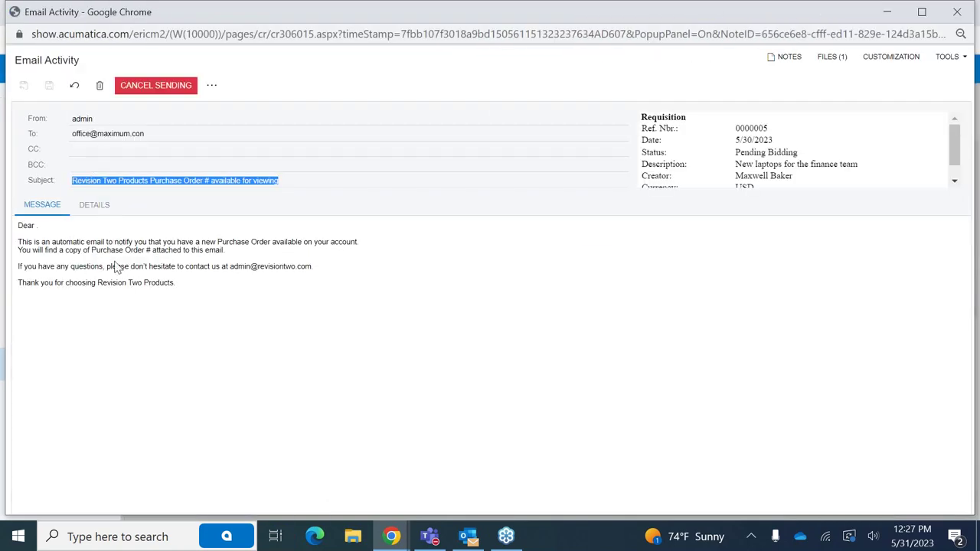
click(957, 11)
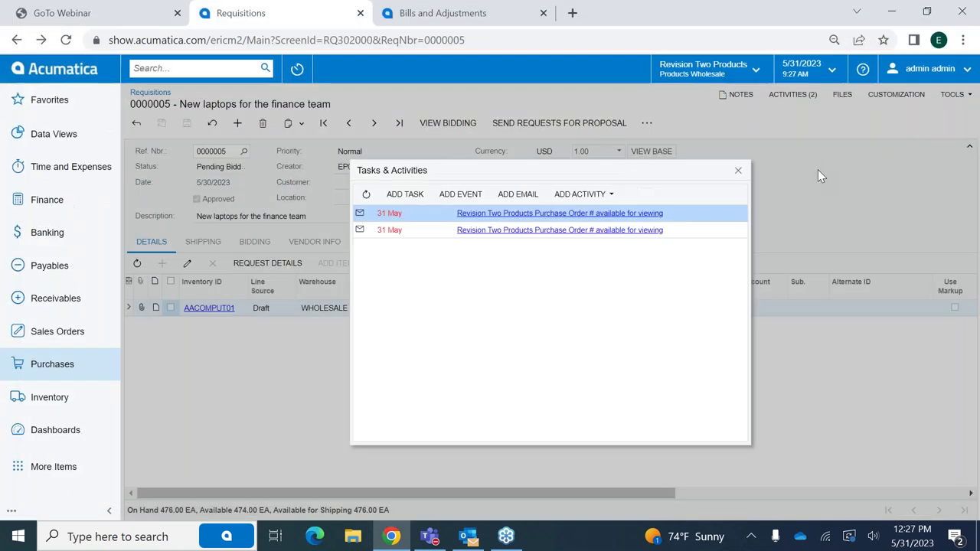
click(739, 171)
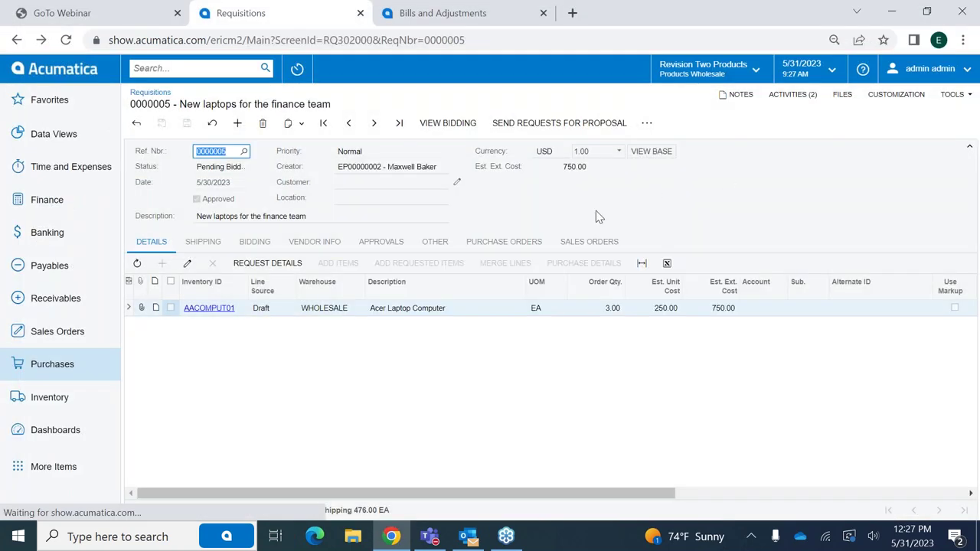
- Create a new sales order of type SO for customer AACUSTOMER - Alta Ace
click(63, 332)
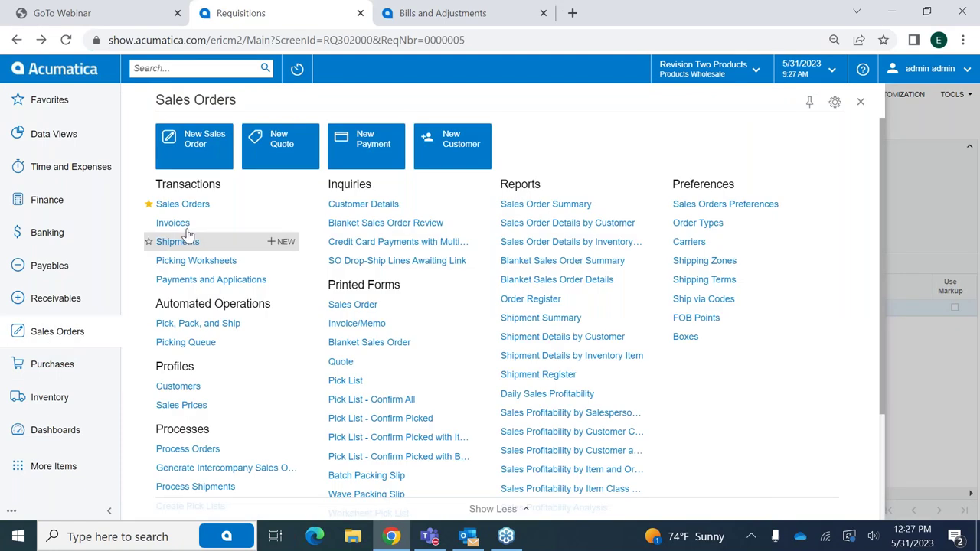
click(193, 144)
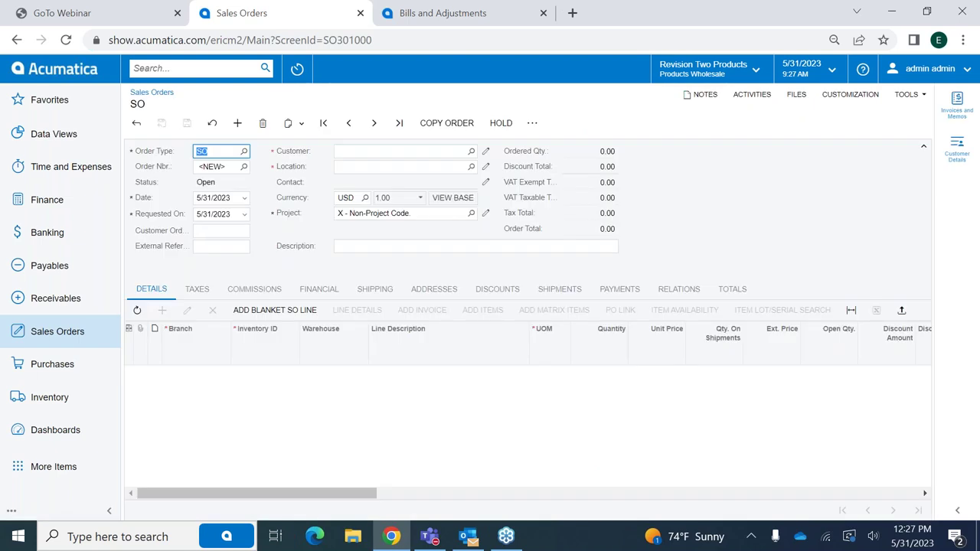
click(375, 152)
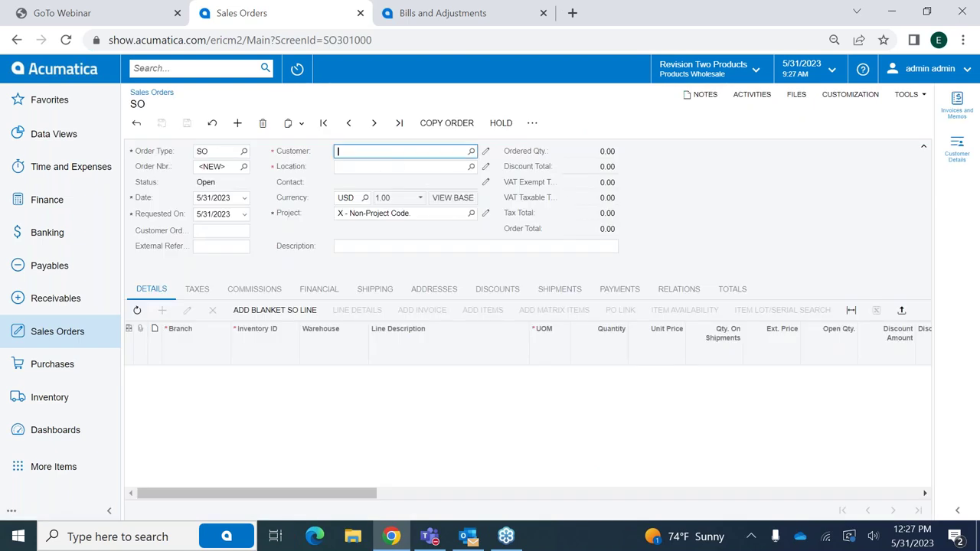
text(al)
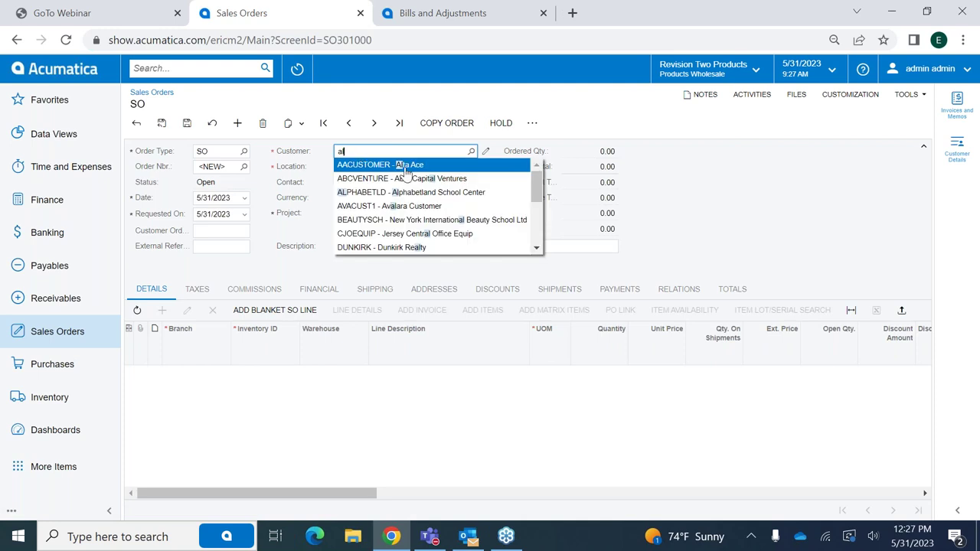
key(Return)
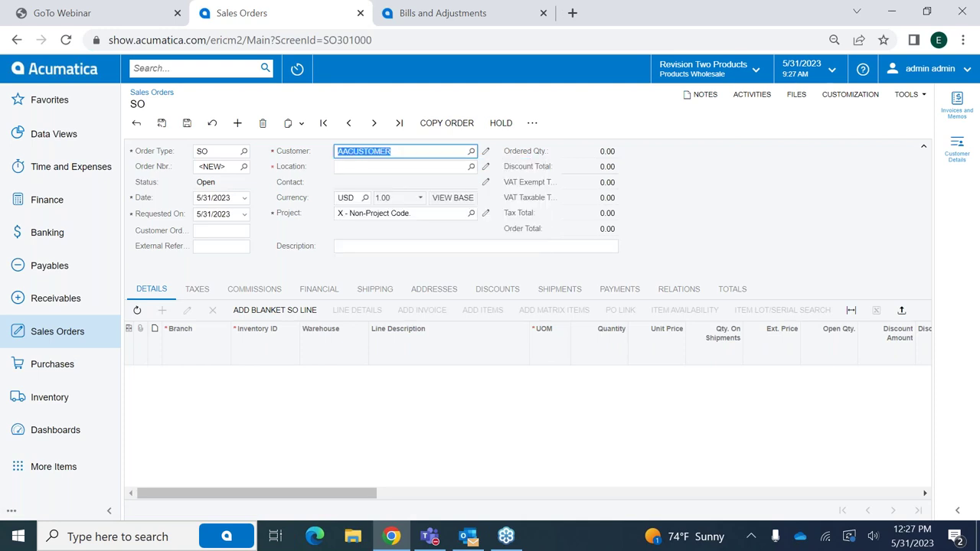
- Add an order line for item AACOMPUT01, Acer Laptop Computer, with quantity 1
click(162, 310)
click(278, 373)
text(acer)
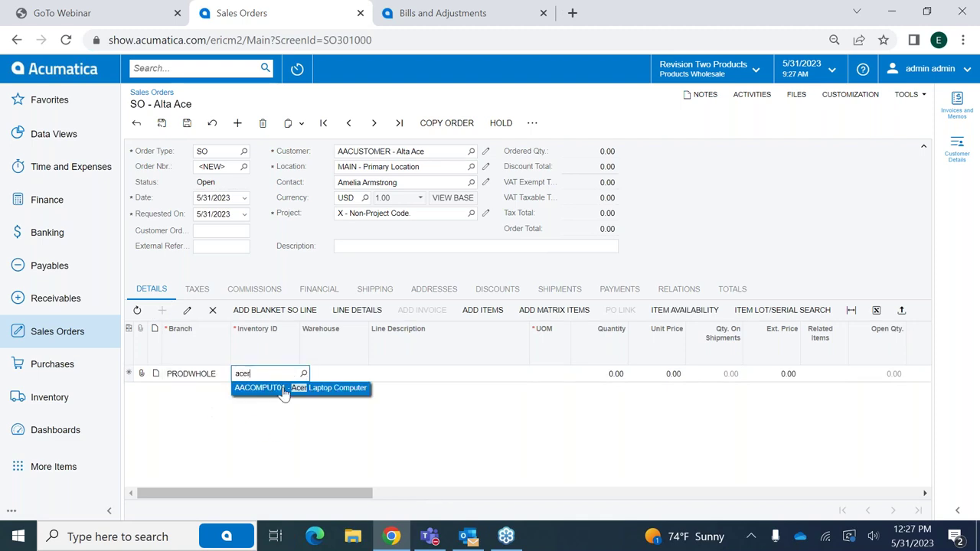
click(284, 389)
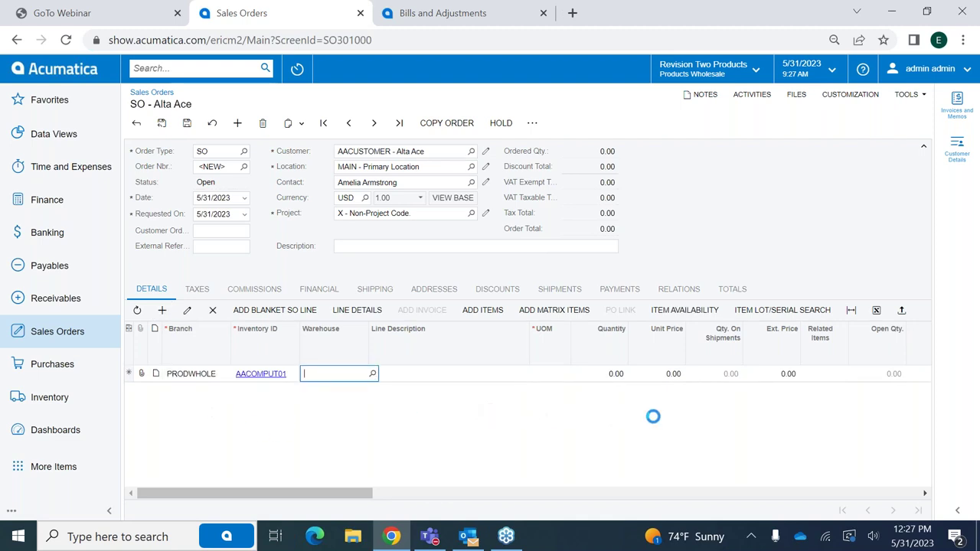
key(Tab)
text(1)
key(Tab)
- Set the Acer Laptop Computer line's quantity to 3 to check its effect on the unit price
click(605, 377)
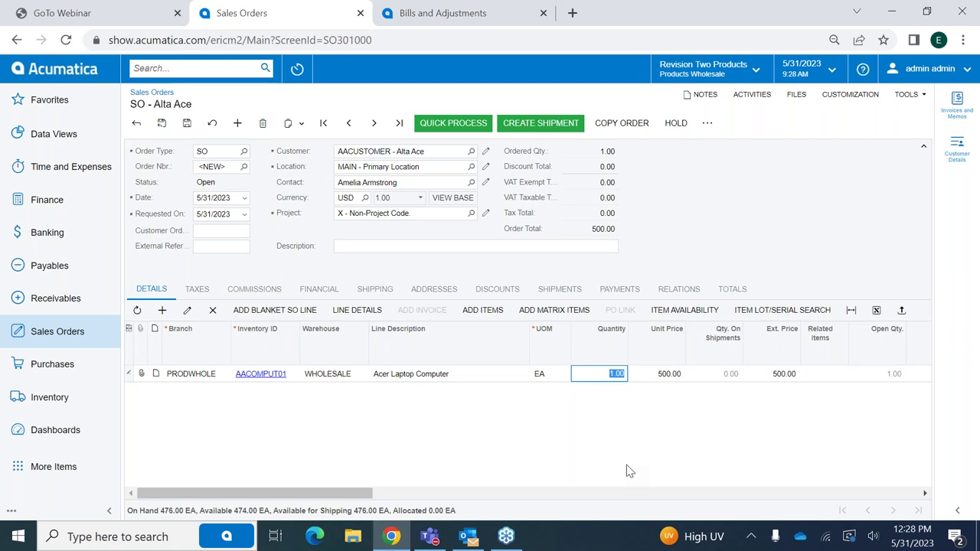
text(3)
key(Tab)
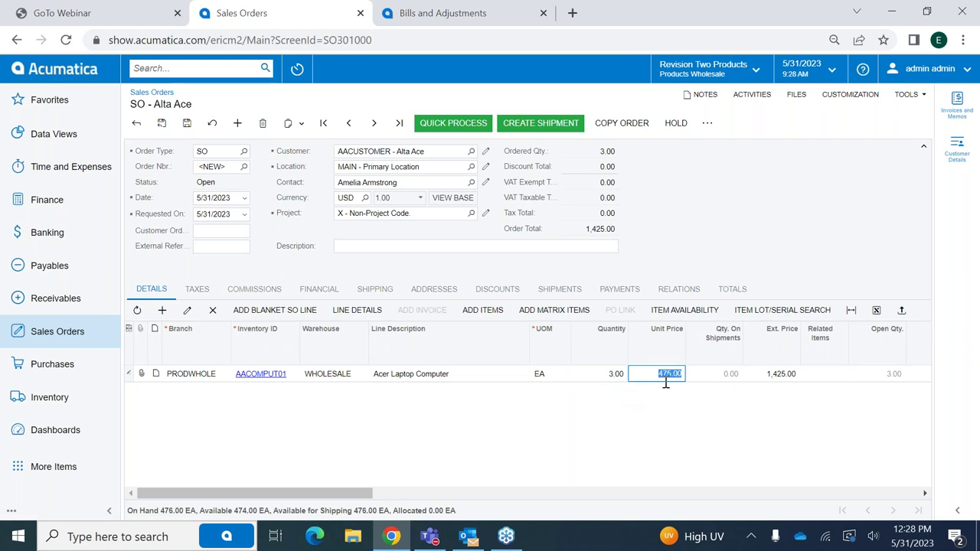
- Set the Acer Laptop Computer line's quantity back to 1 and save the sales order
click(605, 380)
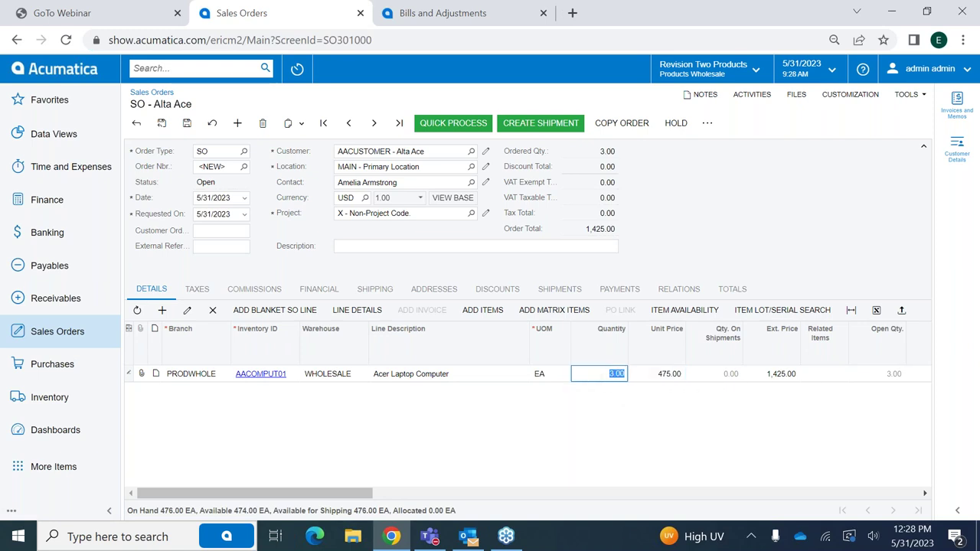
text(1)
key(Tab)
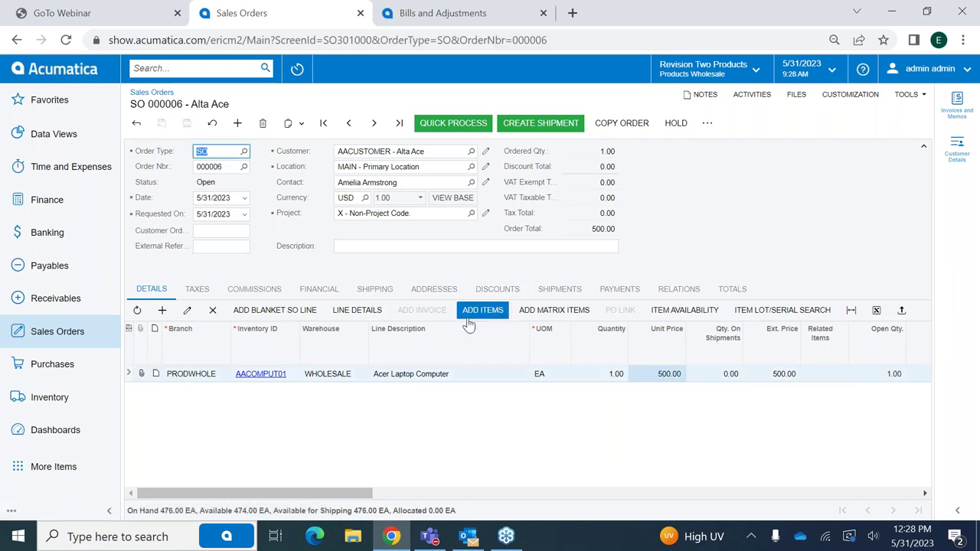
- Shop for carrier rates in the order's shipping settings, select UPSGROUND (UPS Ground), and apply it as the Ship Via method
click(376, 288)
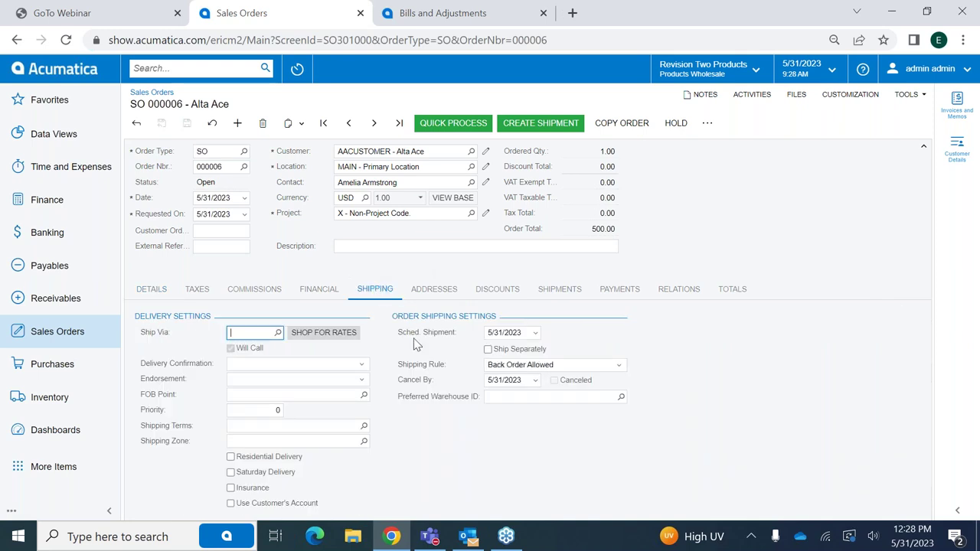
click(324, 333)
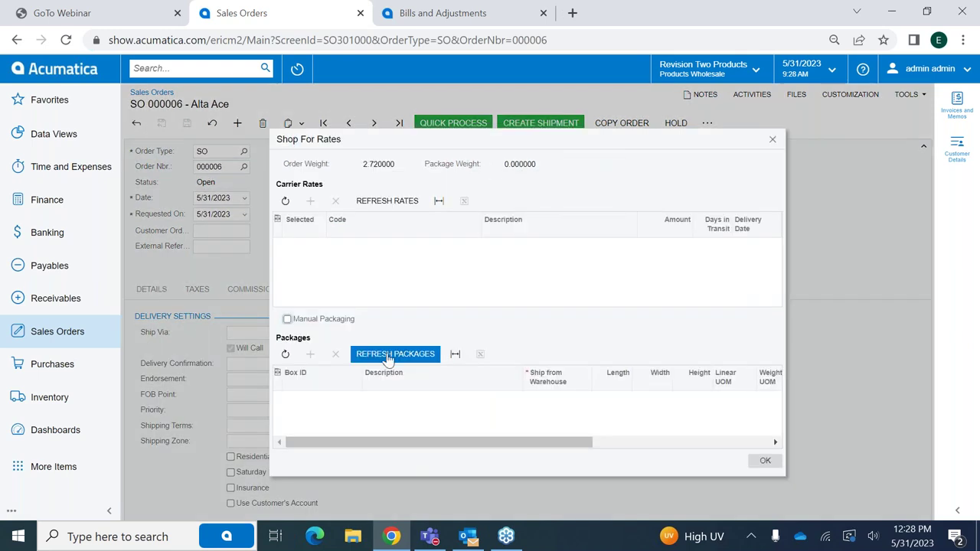
click(386, 200)
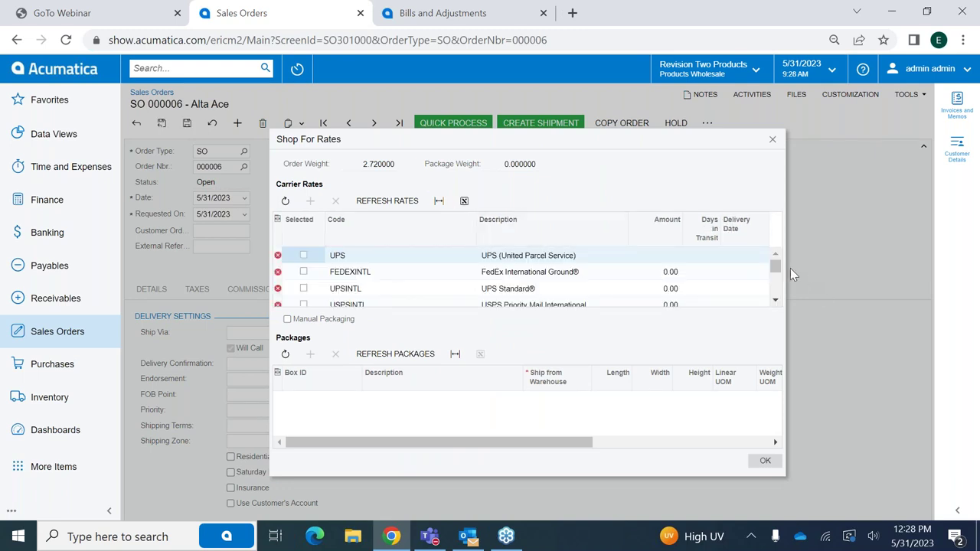
drag(777, 269, 776, 301)
click(357, 285)
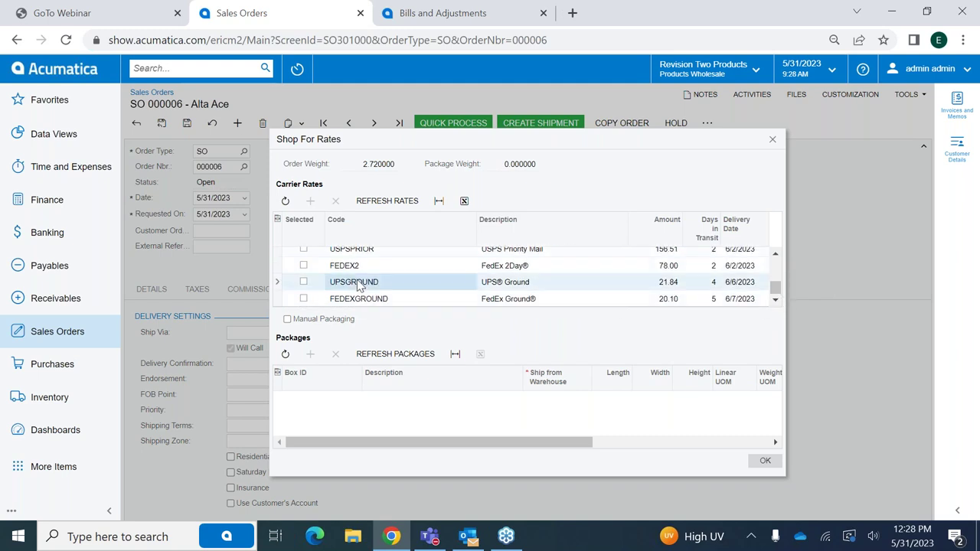
click(305, 283)
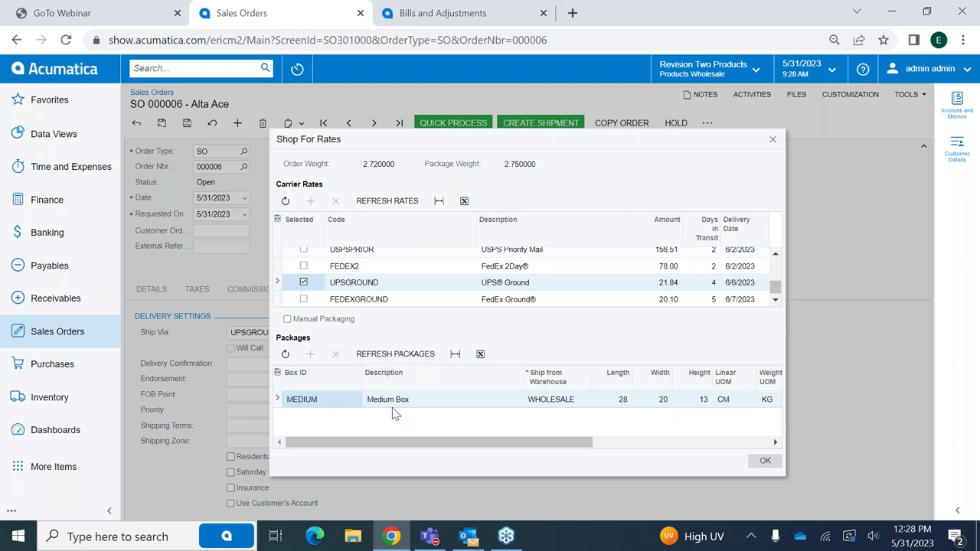
click(764, 461)
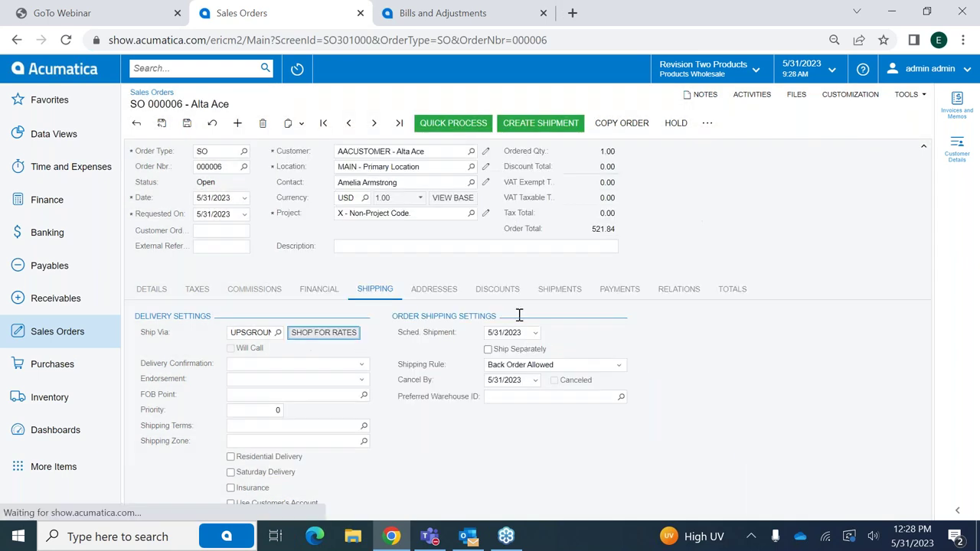
- Create a shipment from the Alta Ace sales order
click(540, 127)
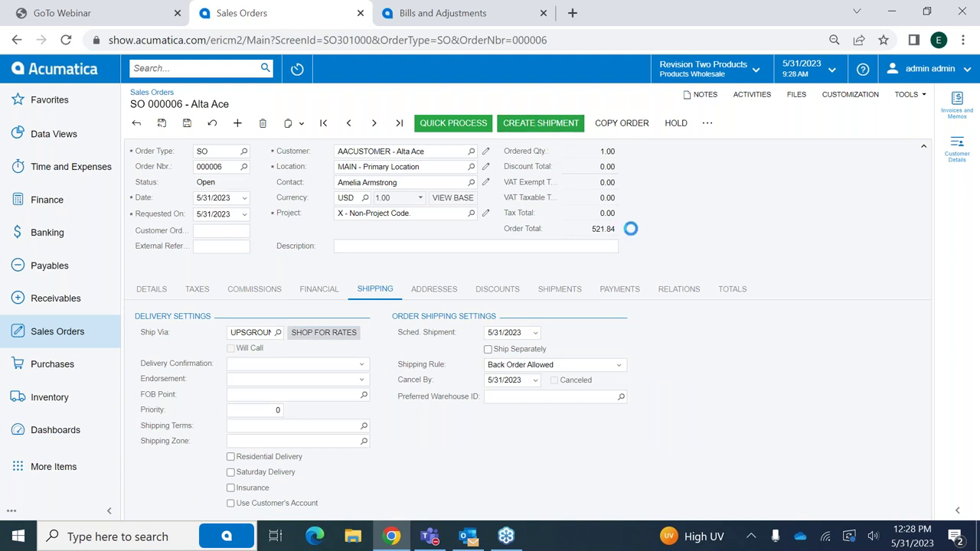
click(623, 335)
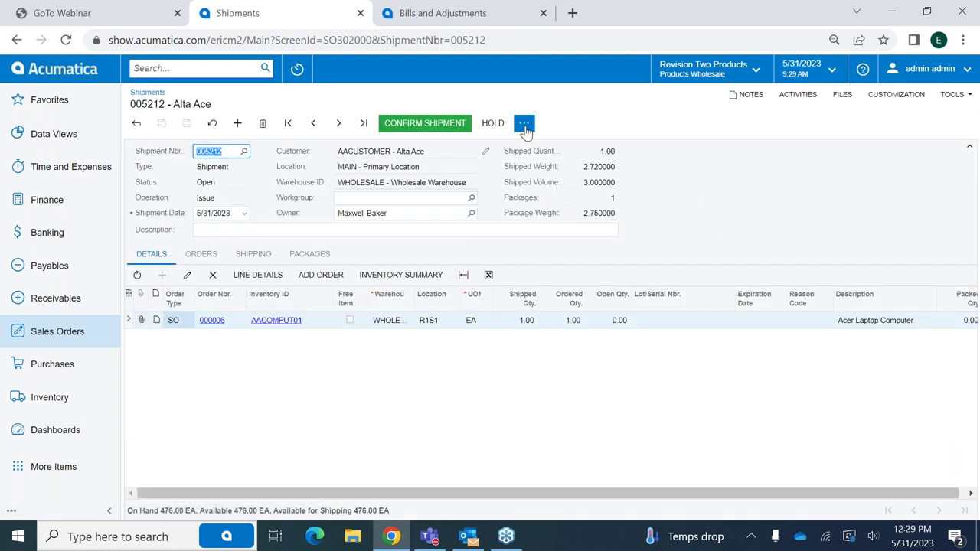
- Generate the new shipment's pick list, close the report and confirm the shipment
click(524, 122)
click(890, 196)
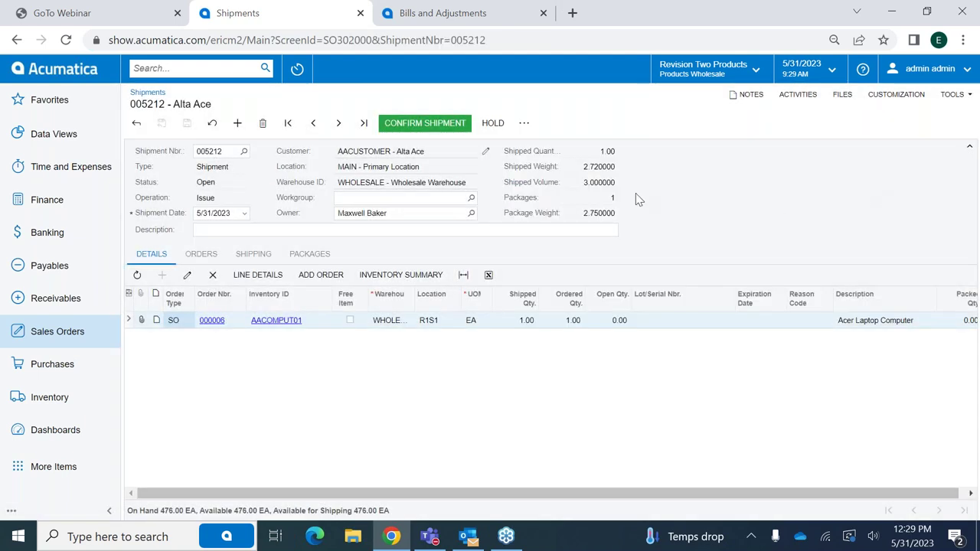
click(524, 127)
click(568, 345)
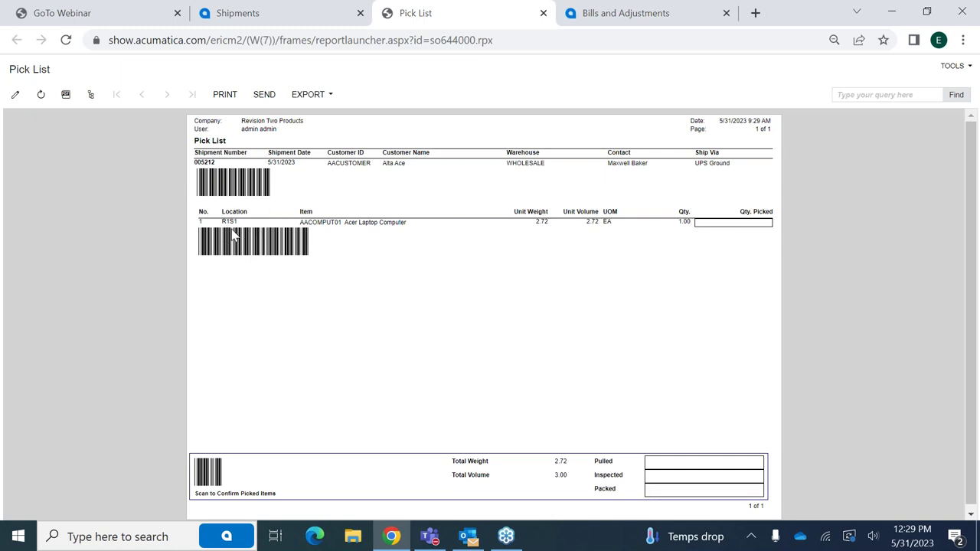
click(544, 13)
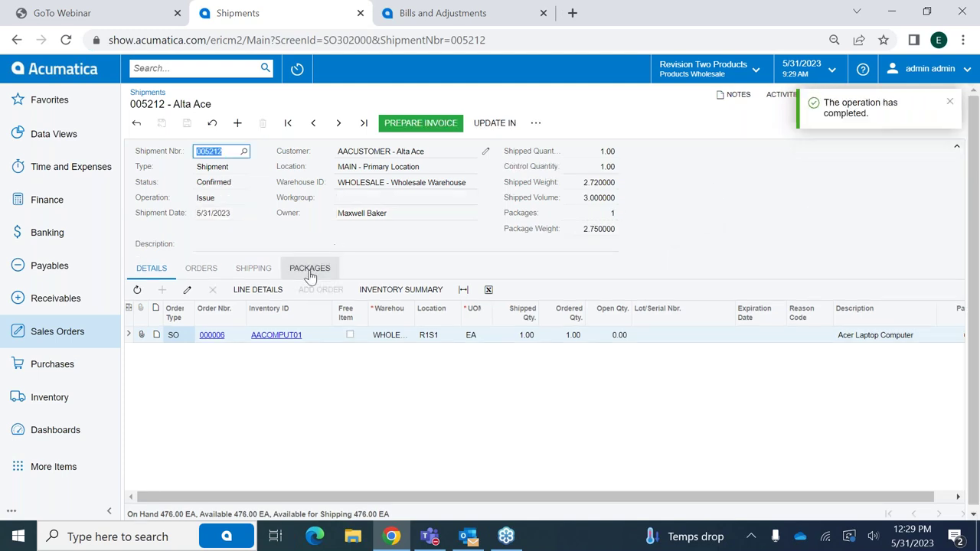
- View the UPS Ground shipping label attached to the MEDIUM box in the shipment's packages, and close it
click(309, 269)
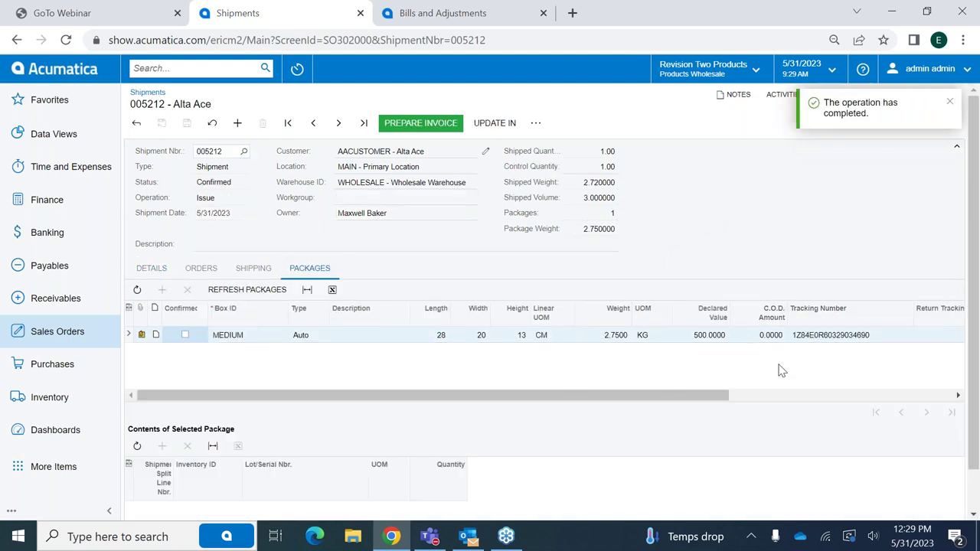
click(143, 334)
click(427, 237)
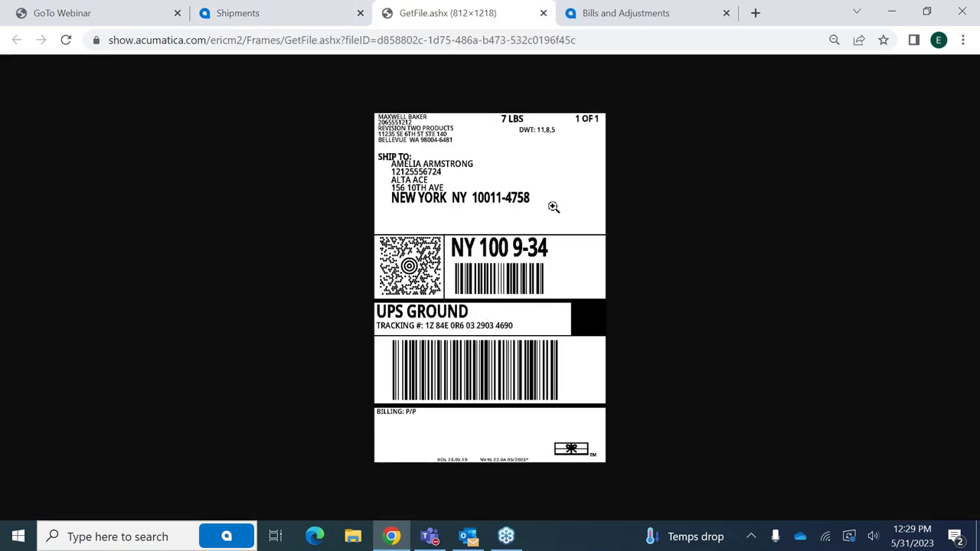
click(543, 14)
click(543, 14)
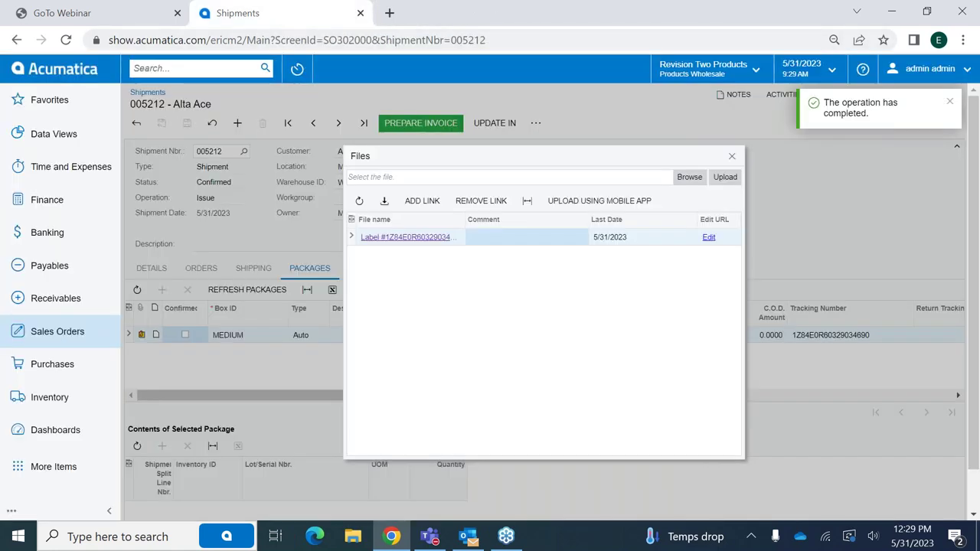
- Reopen the confirmed Alta Ace shipment from the Sales Orders shipments list, then prepare and release its invoice
click(72, 71)
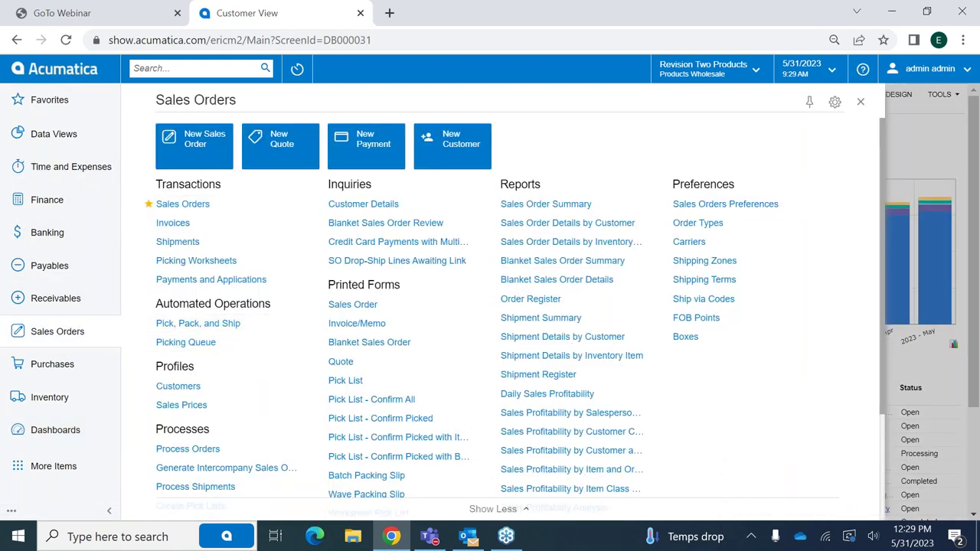
click(187, 243)
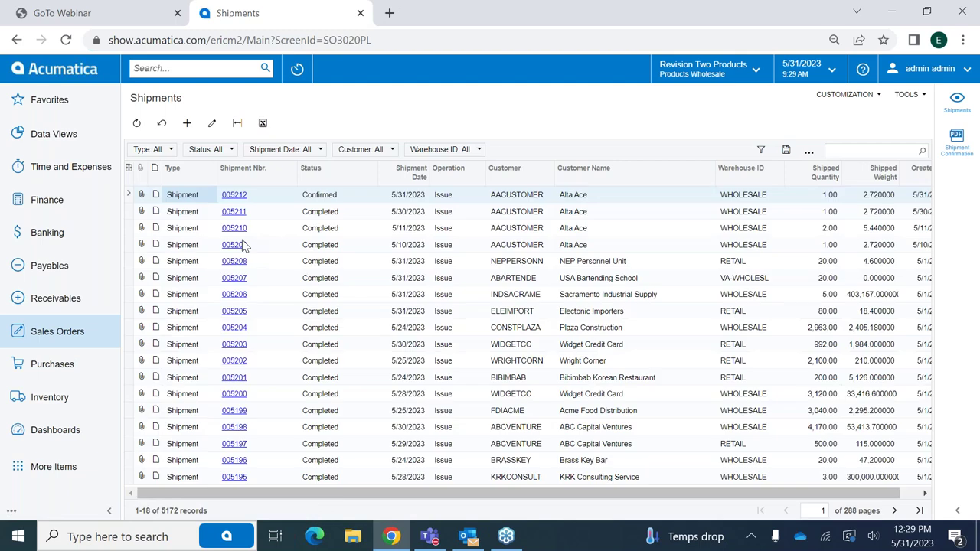
click(235, 194)
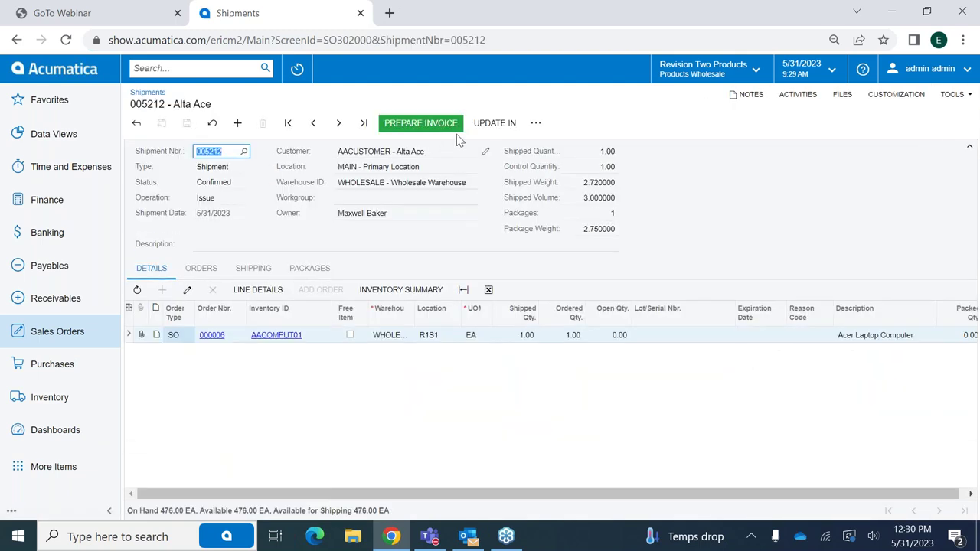
click(426, 123)
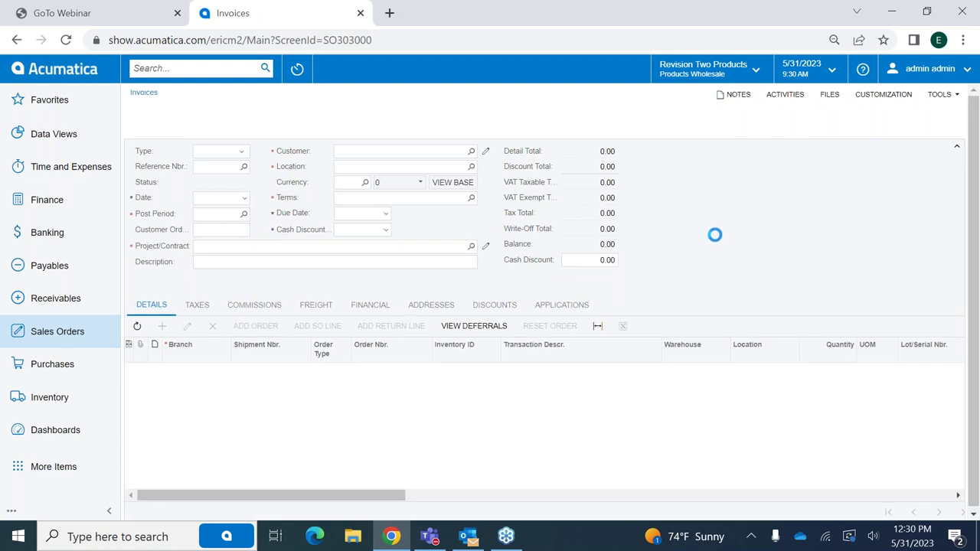
click(433, 126)
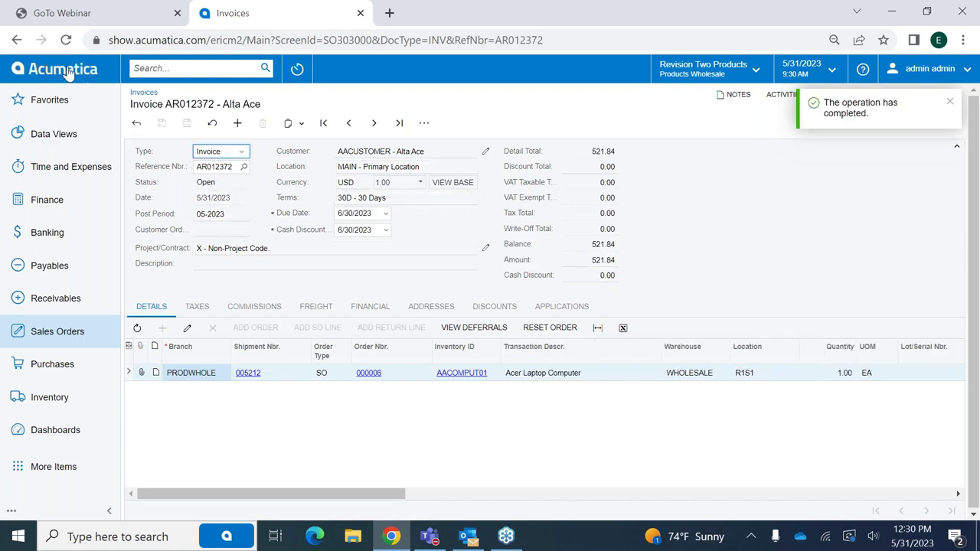
- Examine the journal entries of the invoice's linked AR batch and of the latest IN module batch, and close the journal window
click(368, 308)
click(248, 349)
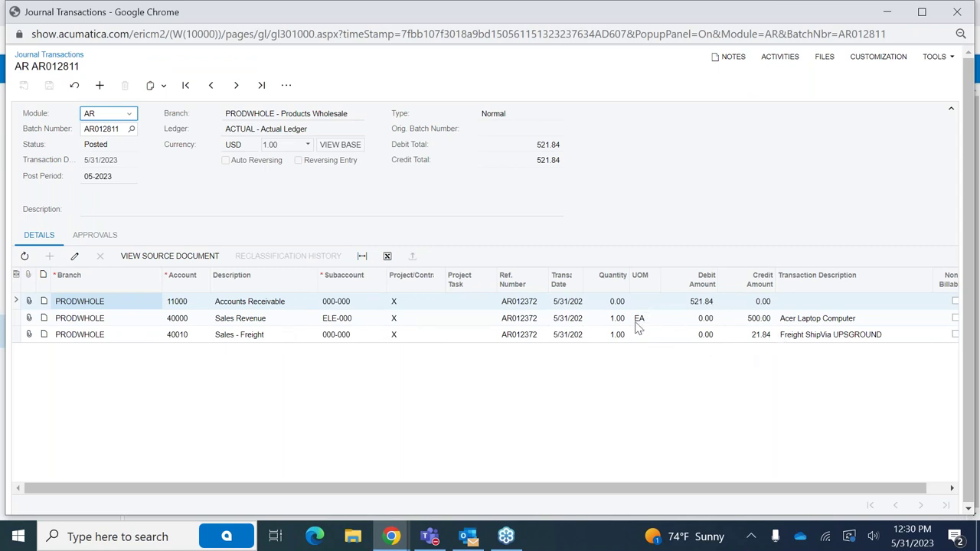
click(129, 114)
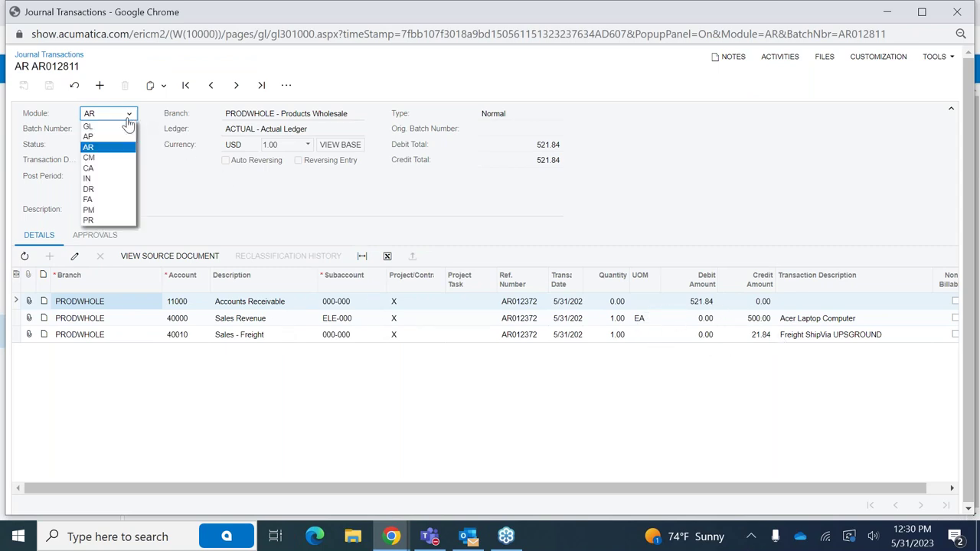
click(102, 176)
click(261, 85)
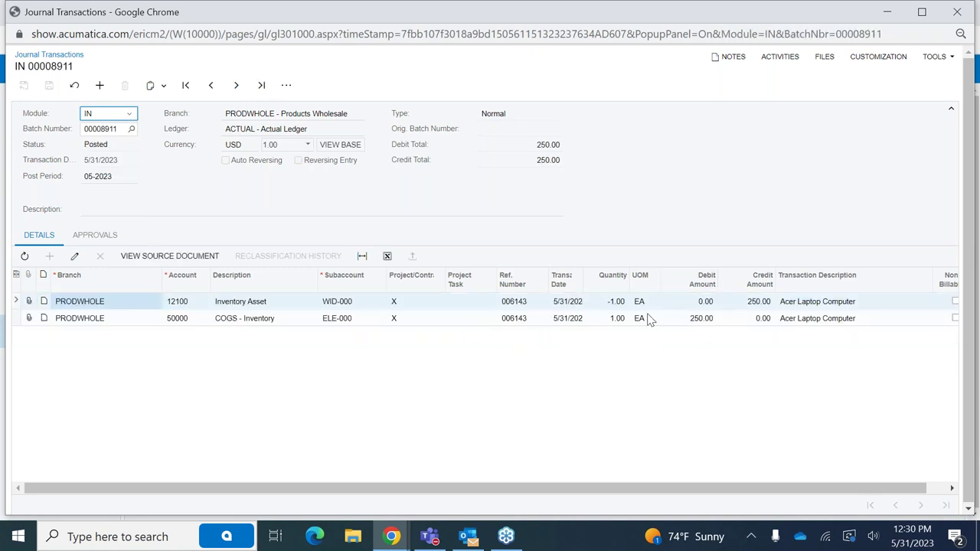
drag(422, 488, 624, 492)
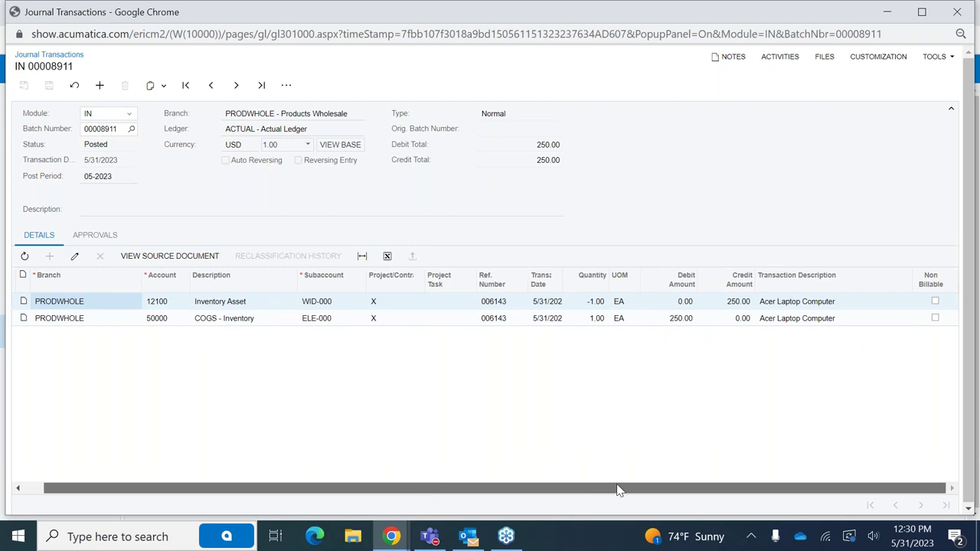
click(957, 11)
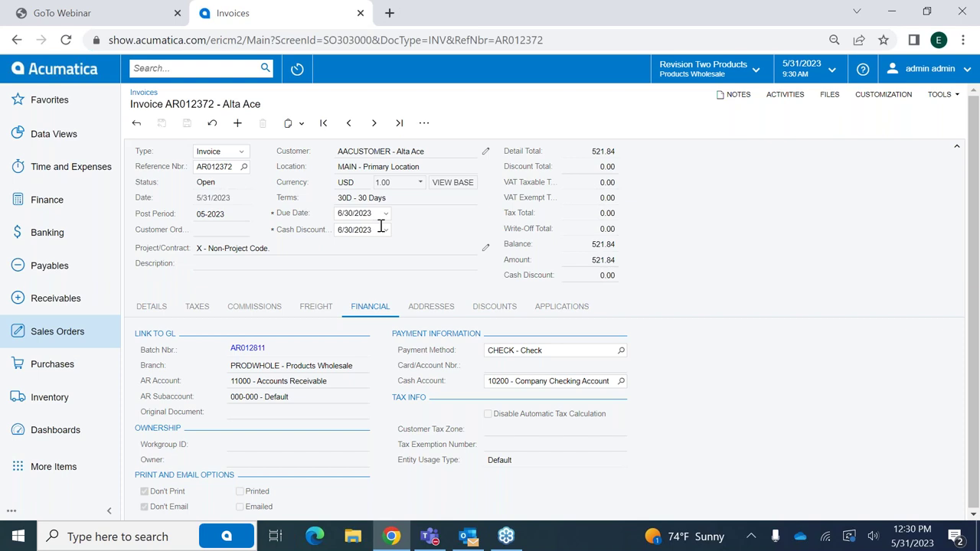
- Return to the Customer View dashboard, launch AirServer Universal (x64) to mirror the phone, and minimize the browser behind it
click(57, 71)
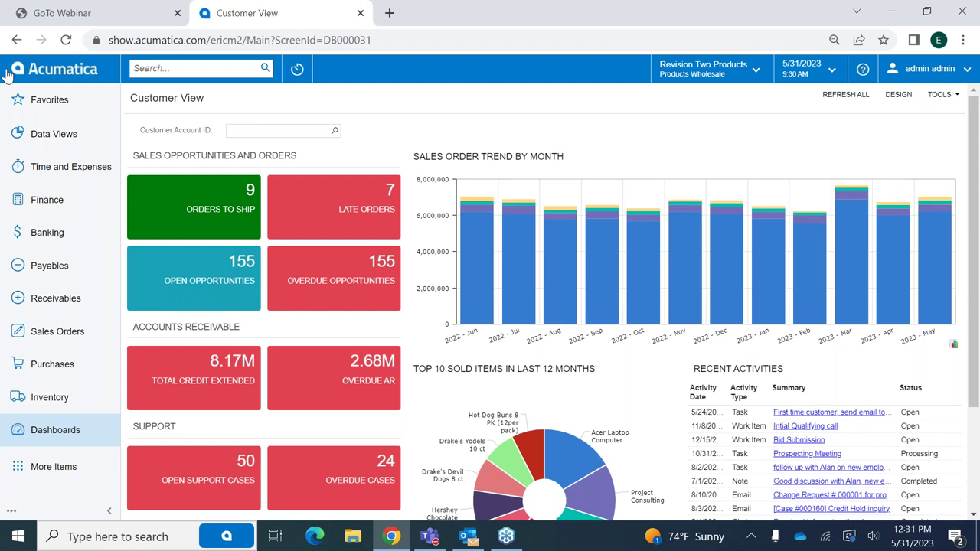
click(99, 536)
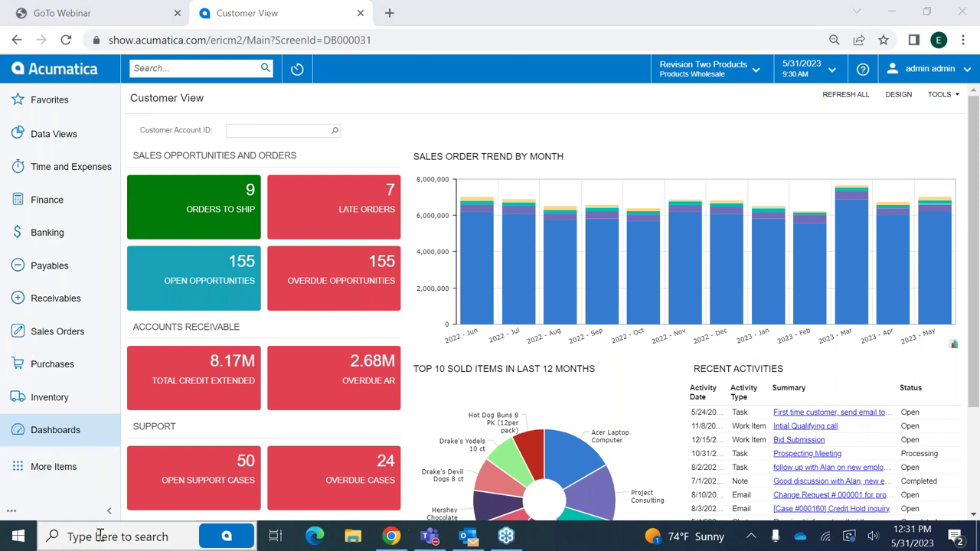
text(airs)
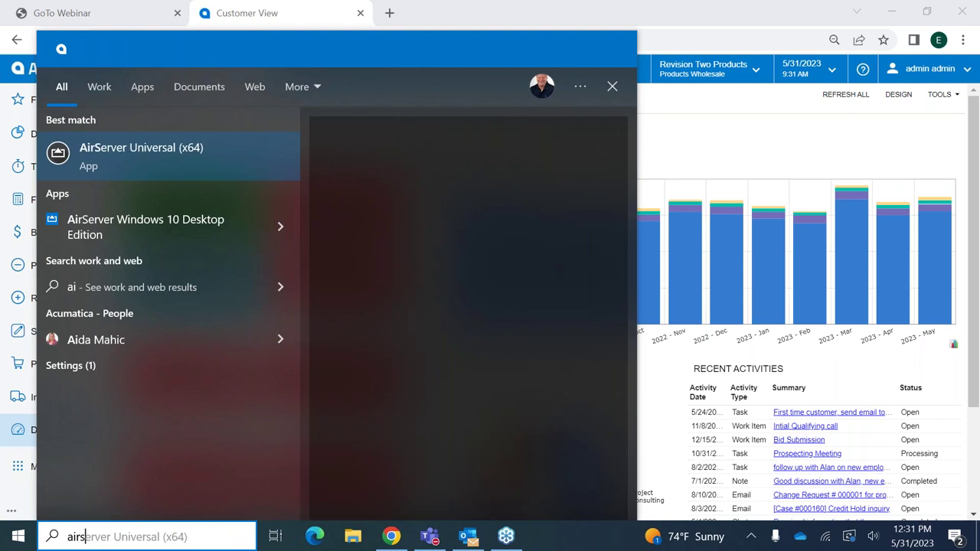
text(e)
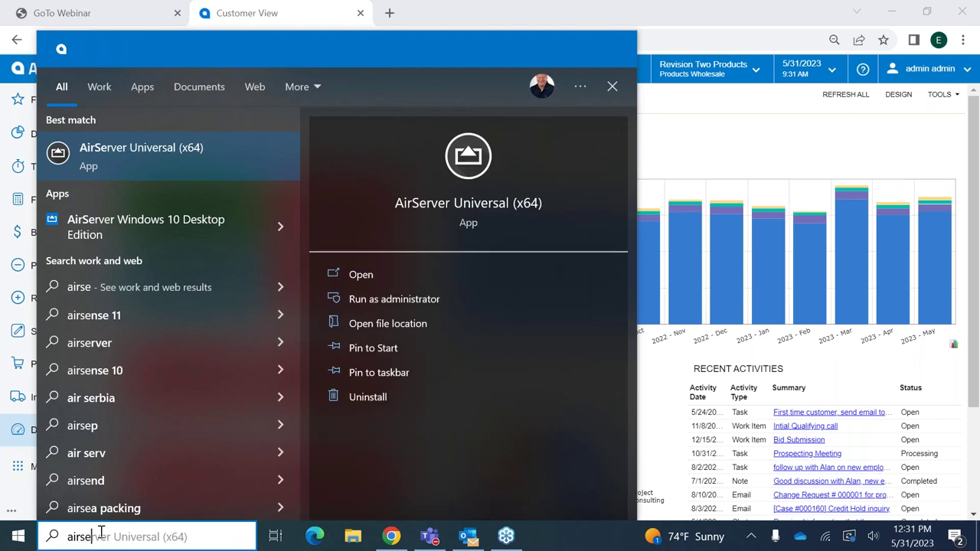
click(148, 155)
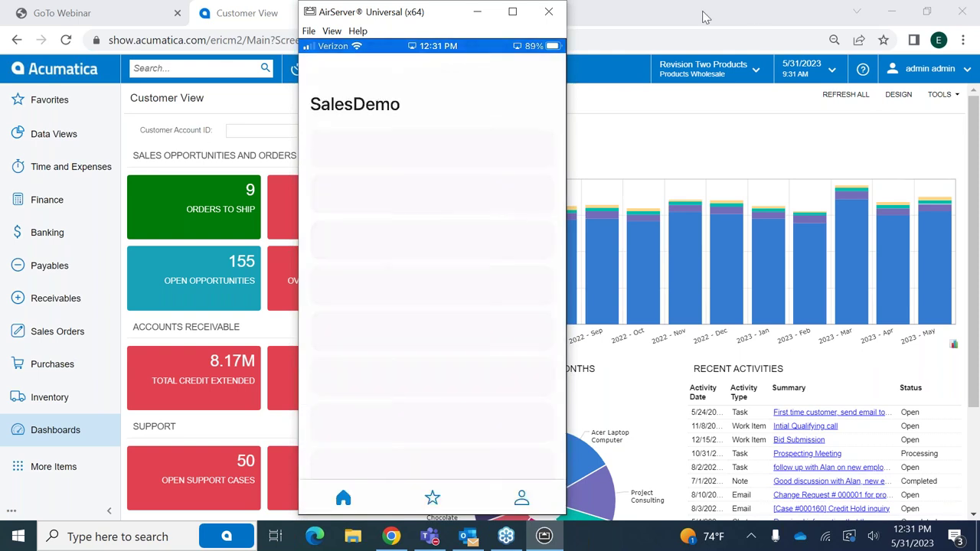
click(891, 13)
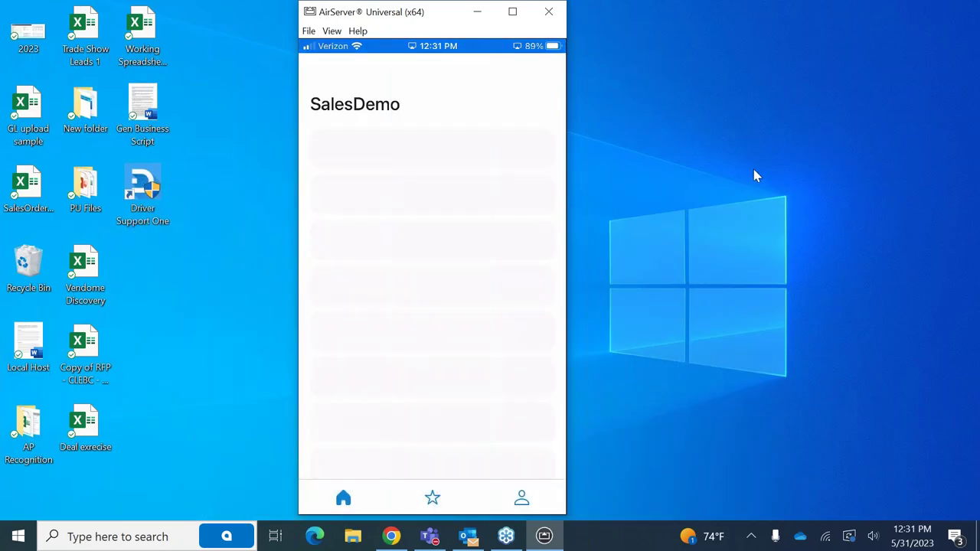